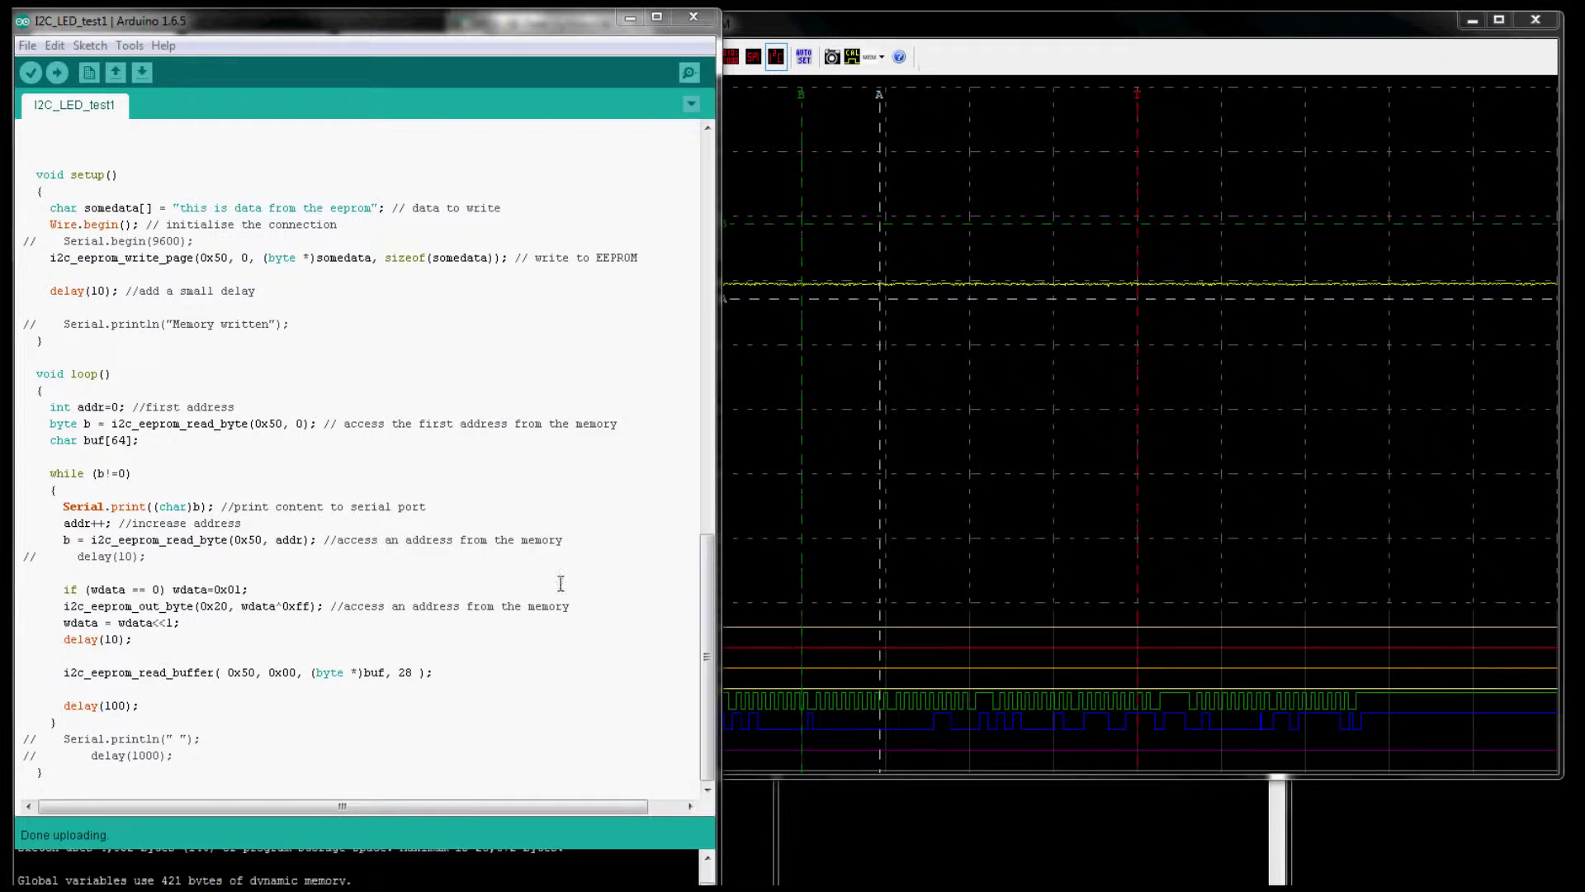
# - In the MSO-19 oscilloscope window, set the trigger to DSO on the falling edge and the horizontal timebase to 5 ms/div
pyautogui.click(1036, 152)
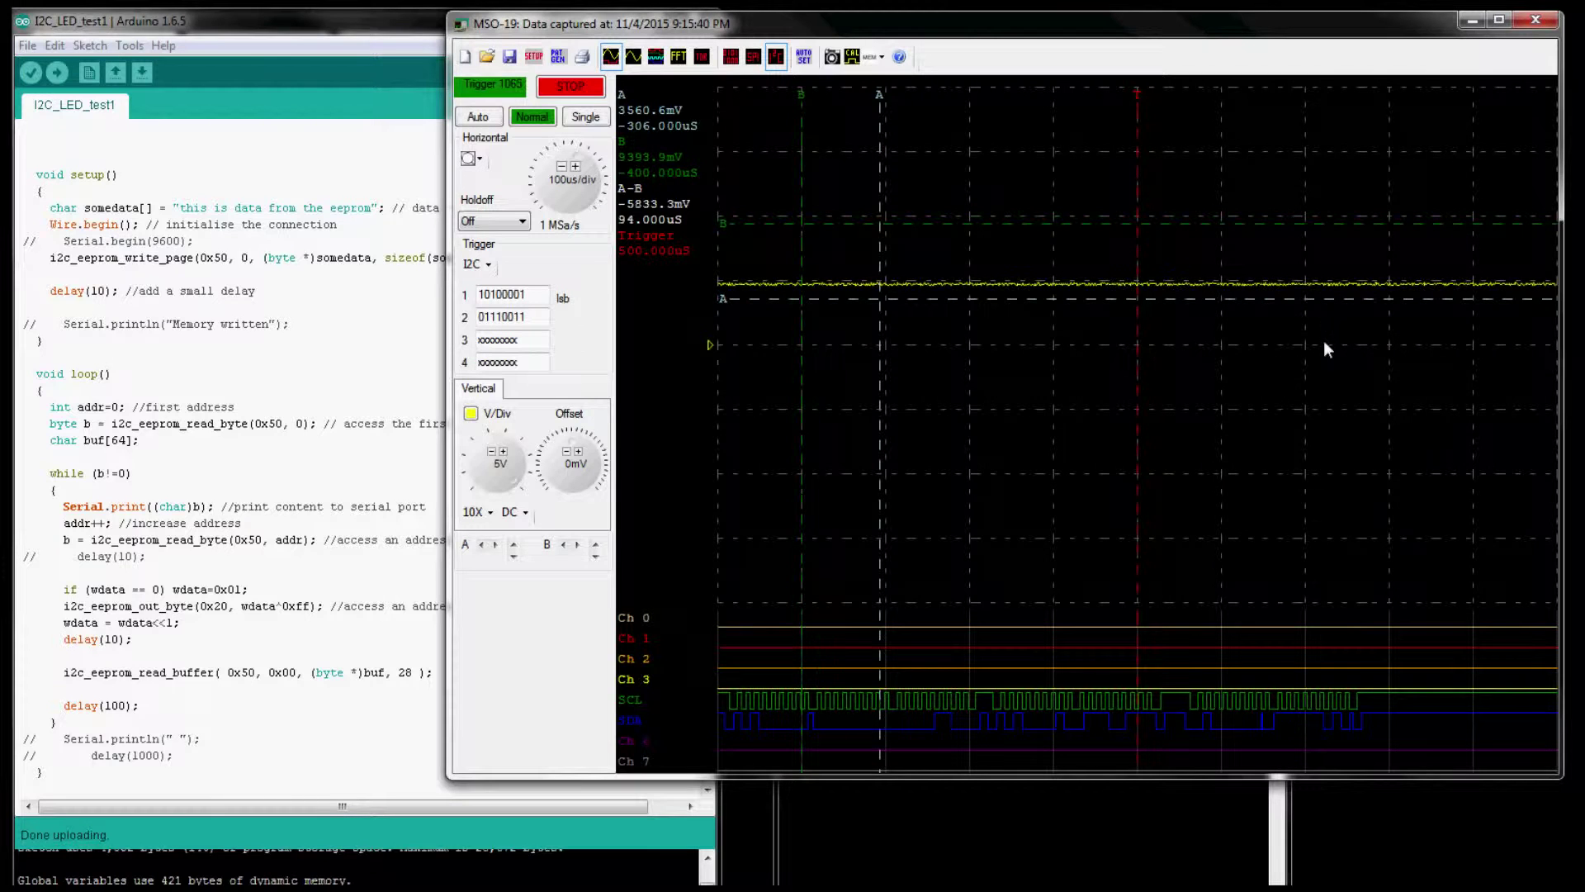
pyautogui.click(476, 264)
pyautogui.click(494, 286)
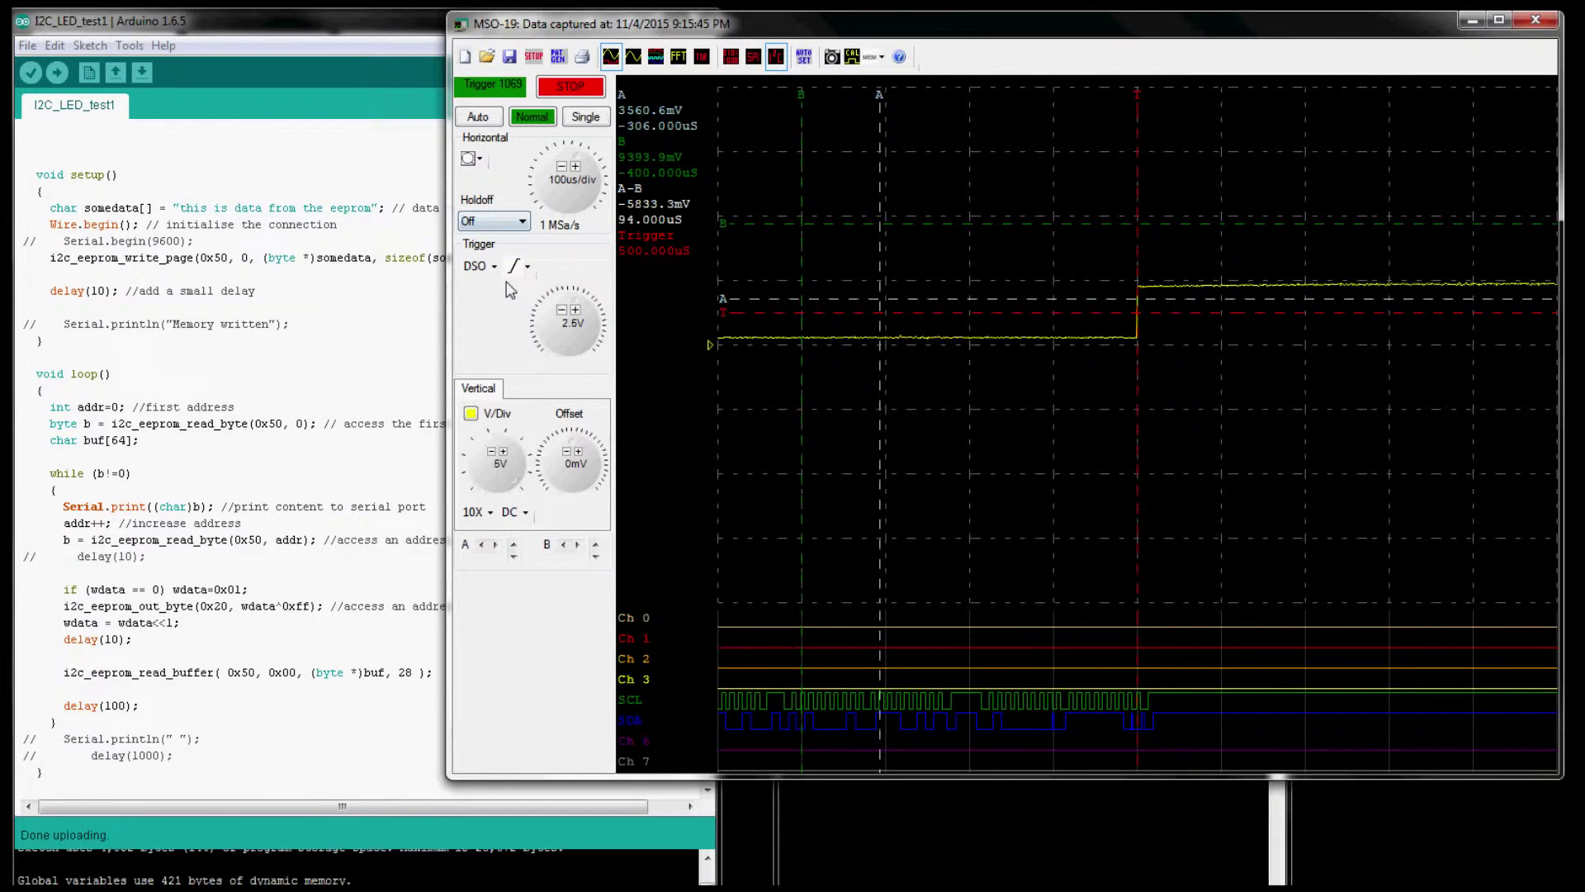
pyautogui.click(518, 265)
pyautogui.click(538, 321)
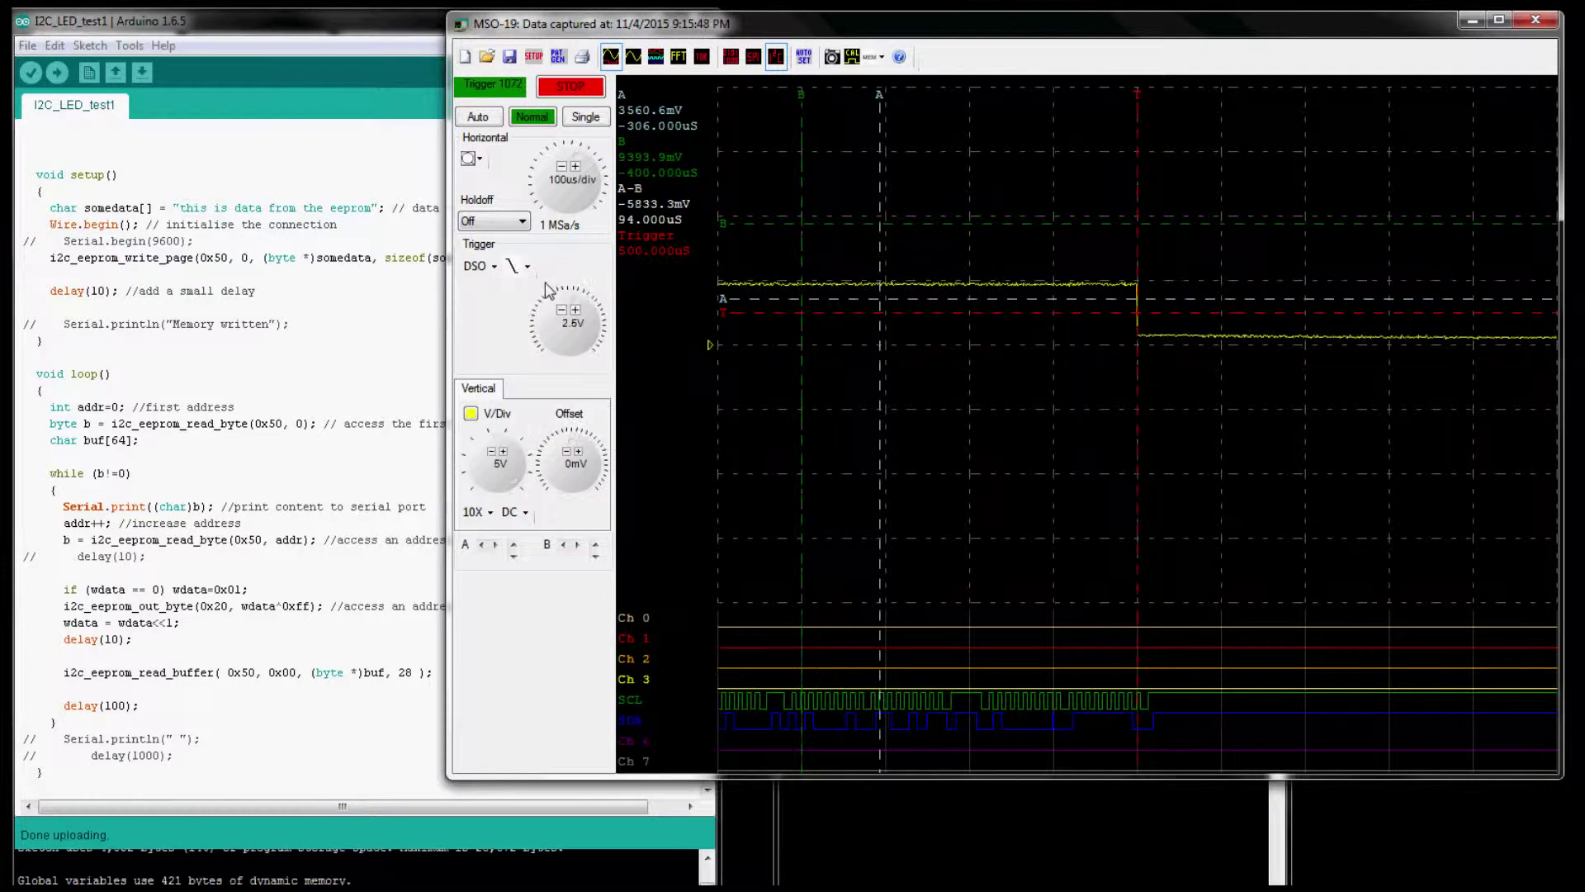
pyautogui.scroll(-7, 560, 174)
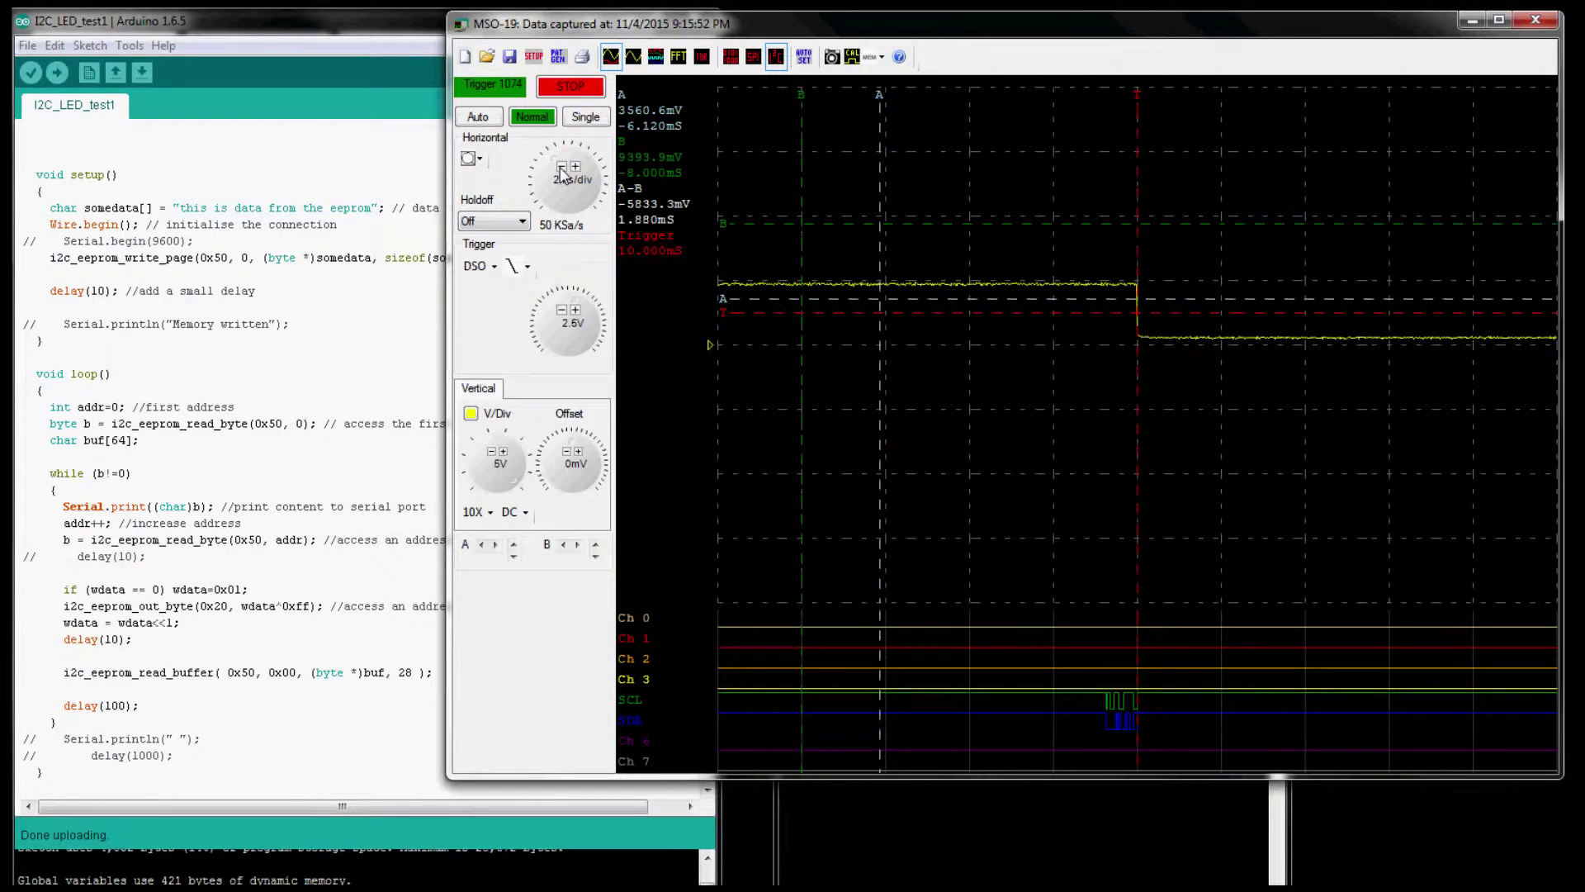
pyautogui.scroll(-1, 560, 174)
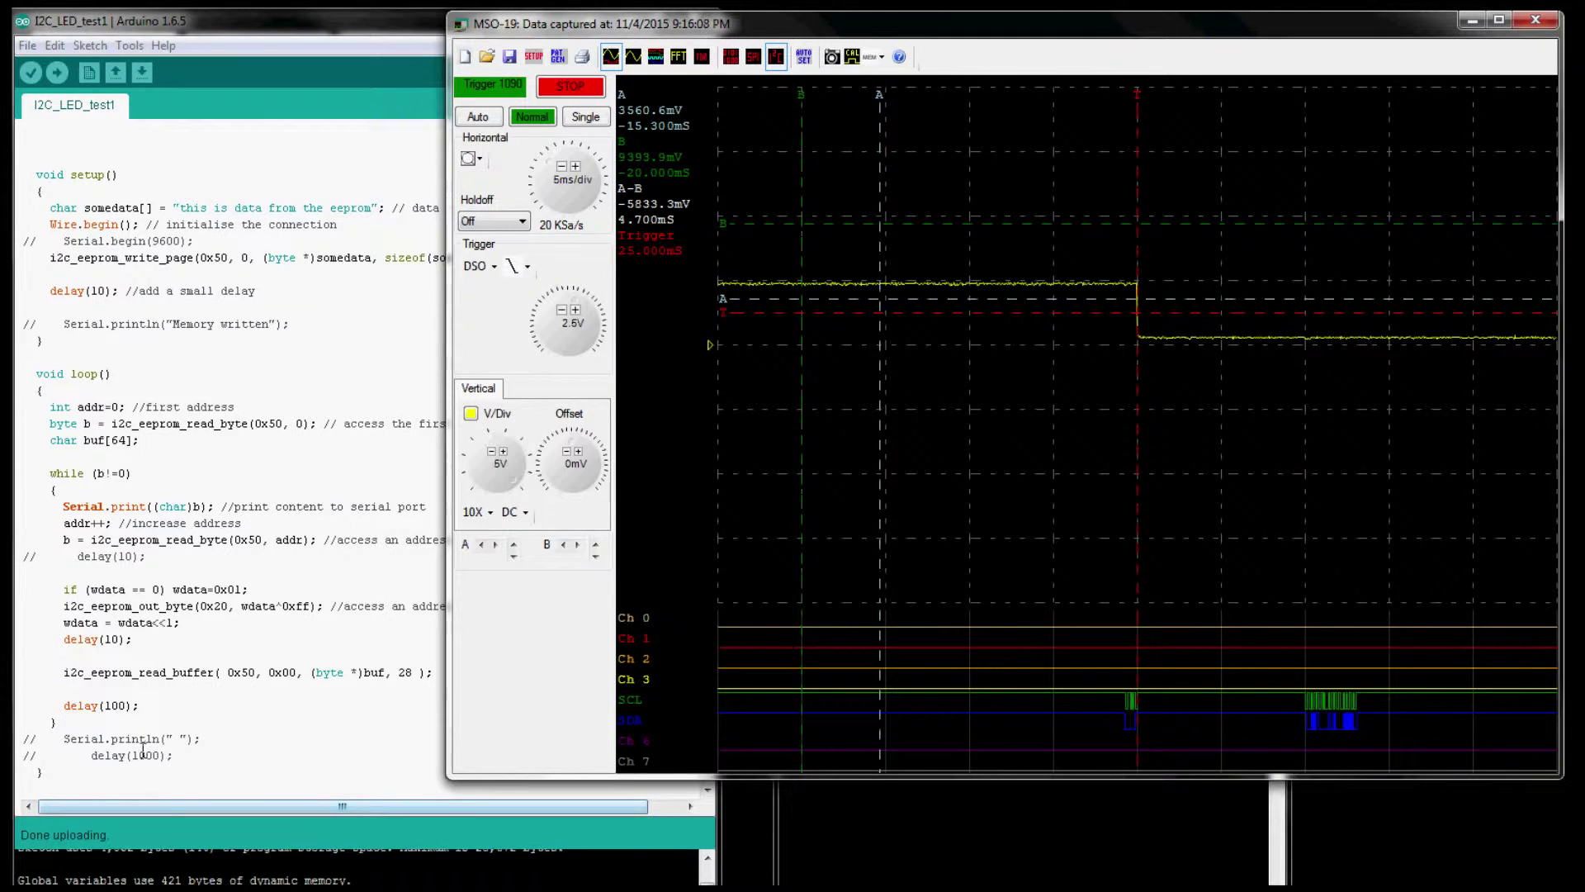
# - Switch to the Arduino sketch, comment out the delay(100) line at the end of the while loop, and upload it
pyautogui.click(125, 704)
pyautogui.press('BackSpace')
pyautogui.press('BackSpace')
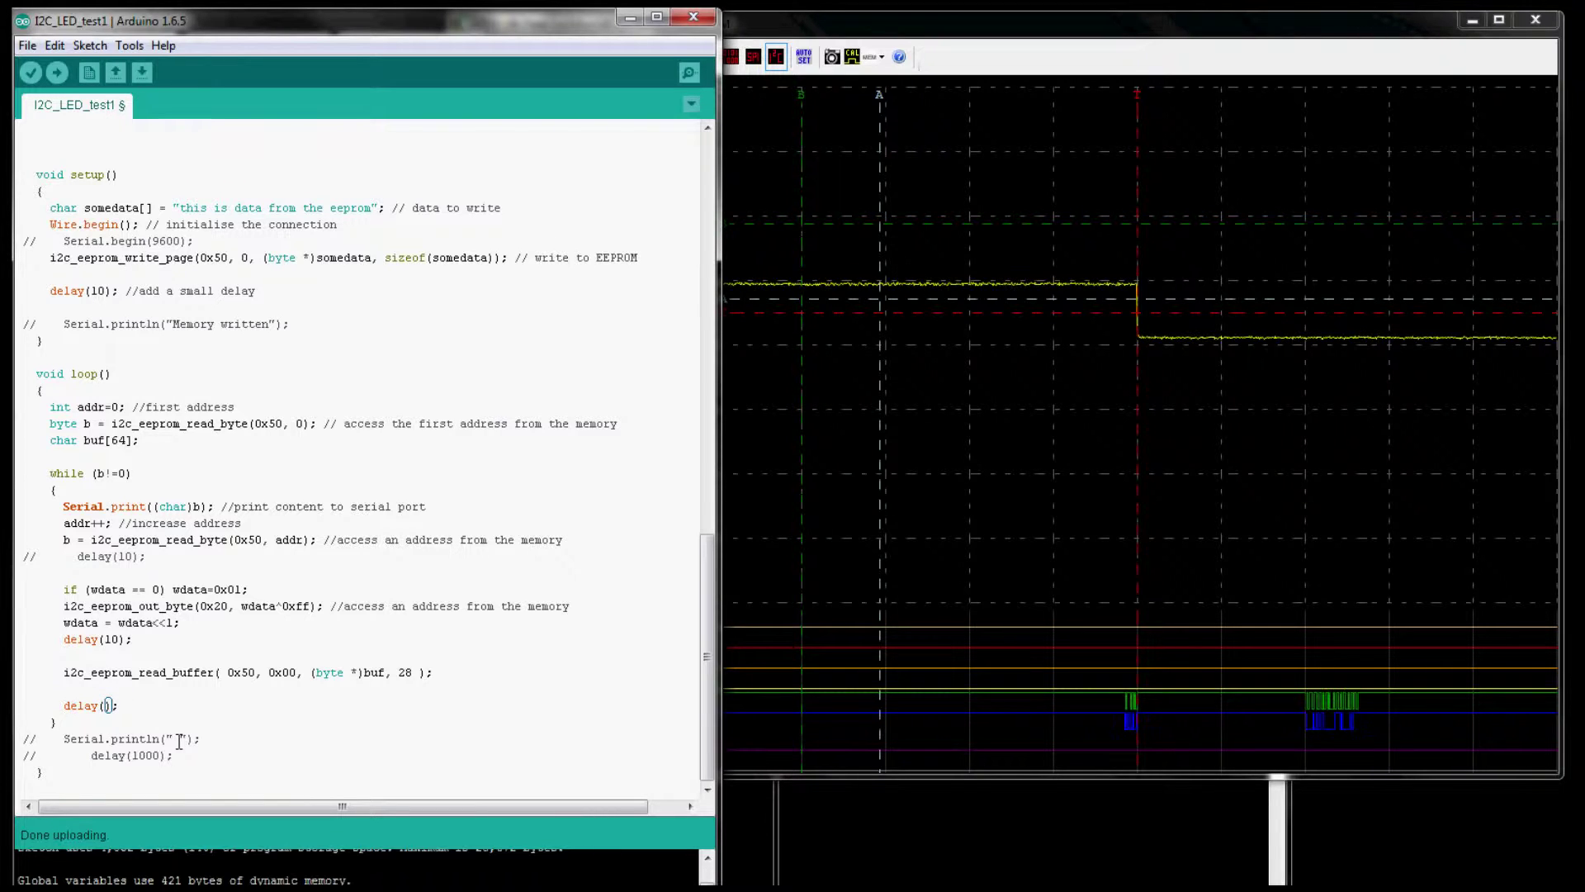
pyautogui.write('1')
pyautogui.write('000')
pyautogui.press('Home')
pyautogui.write('//')
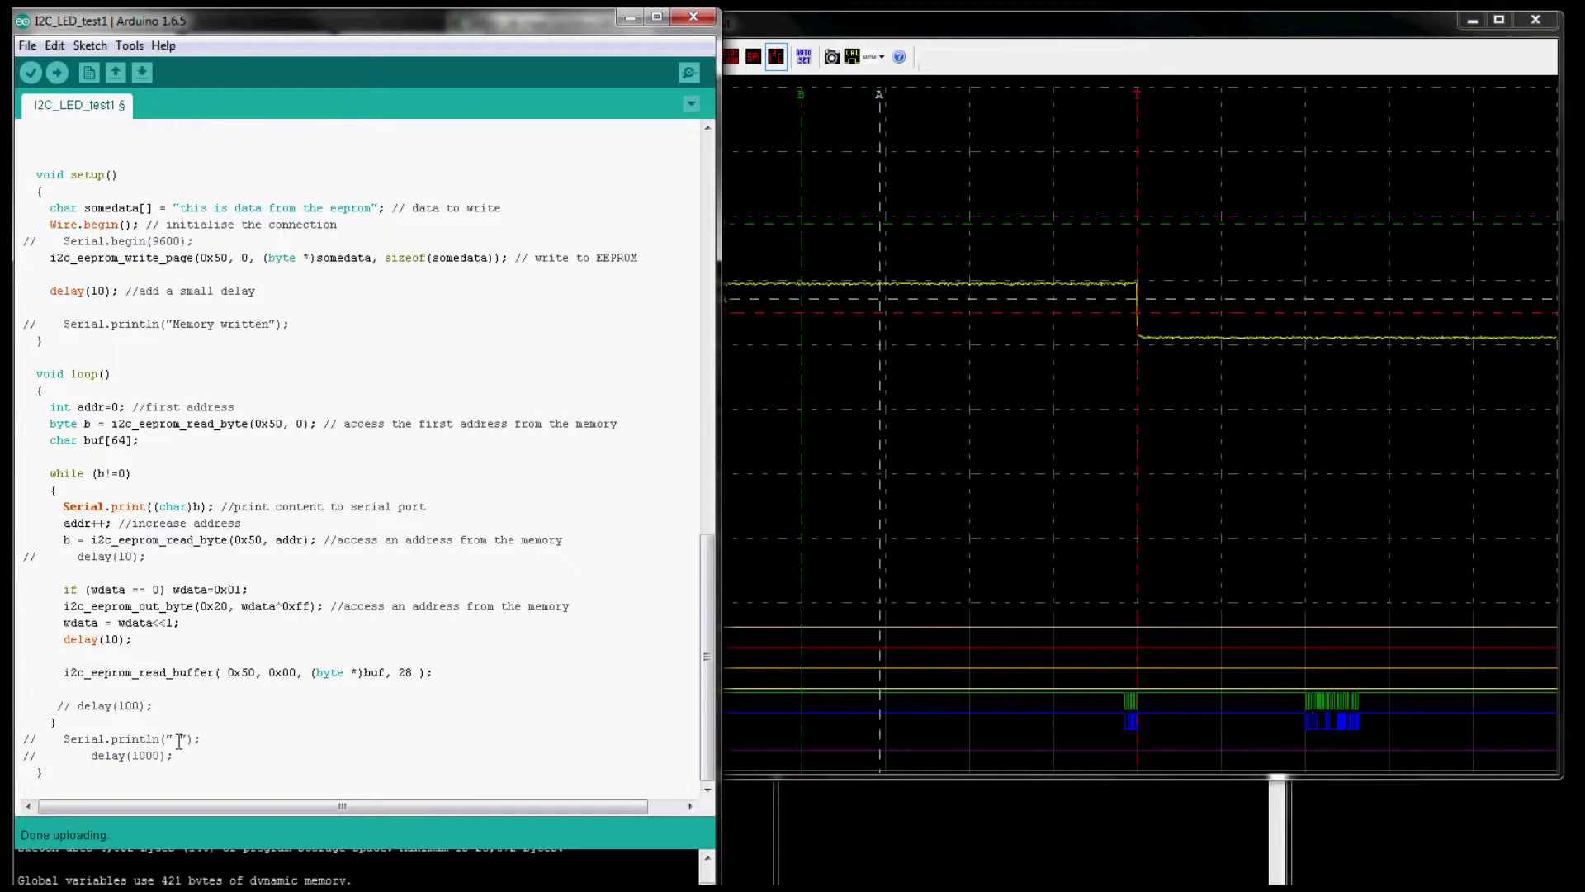
pyautogui.click(56, 74)
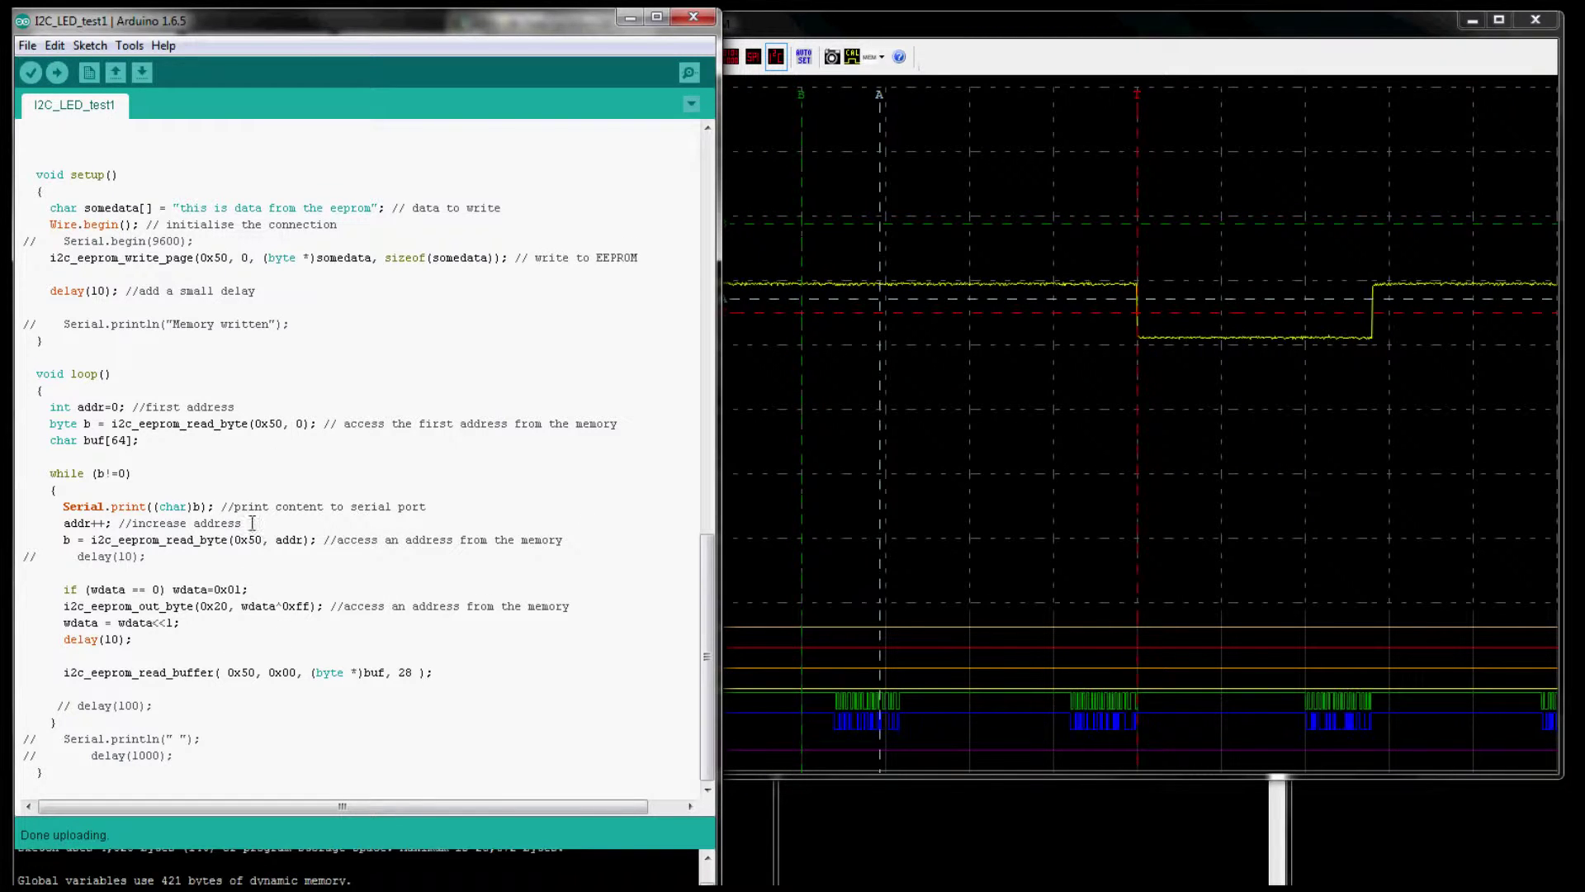
# - Comment out the delay(10) line below the wdata shift in the while loop and upload the sketch
pyautogui.click(246, 722)
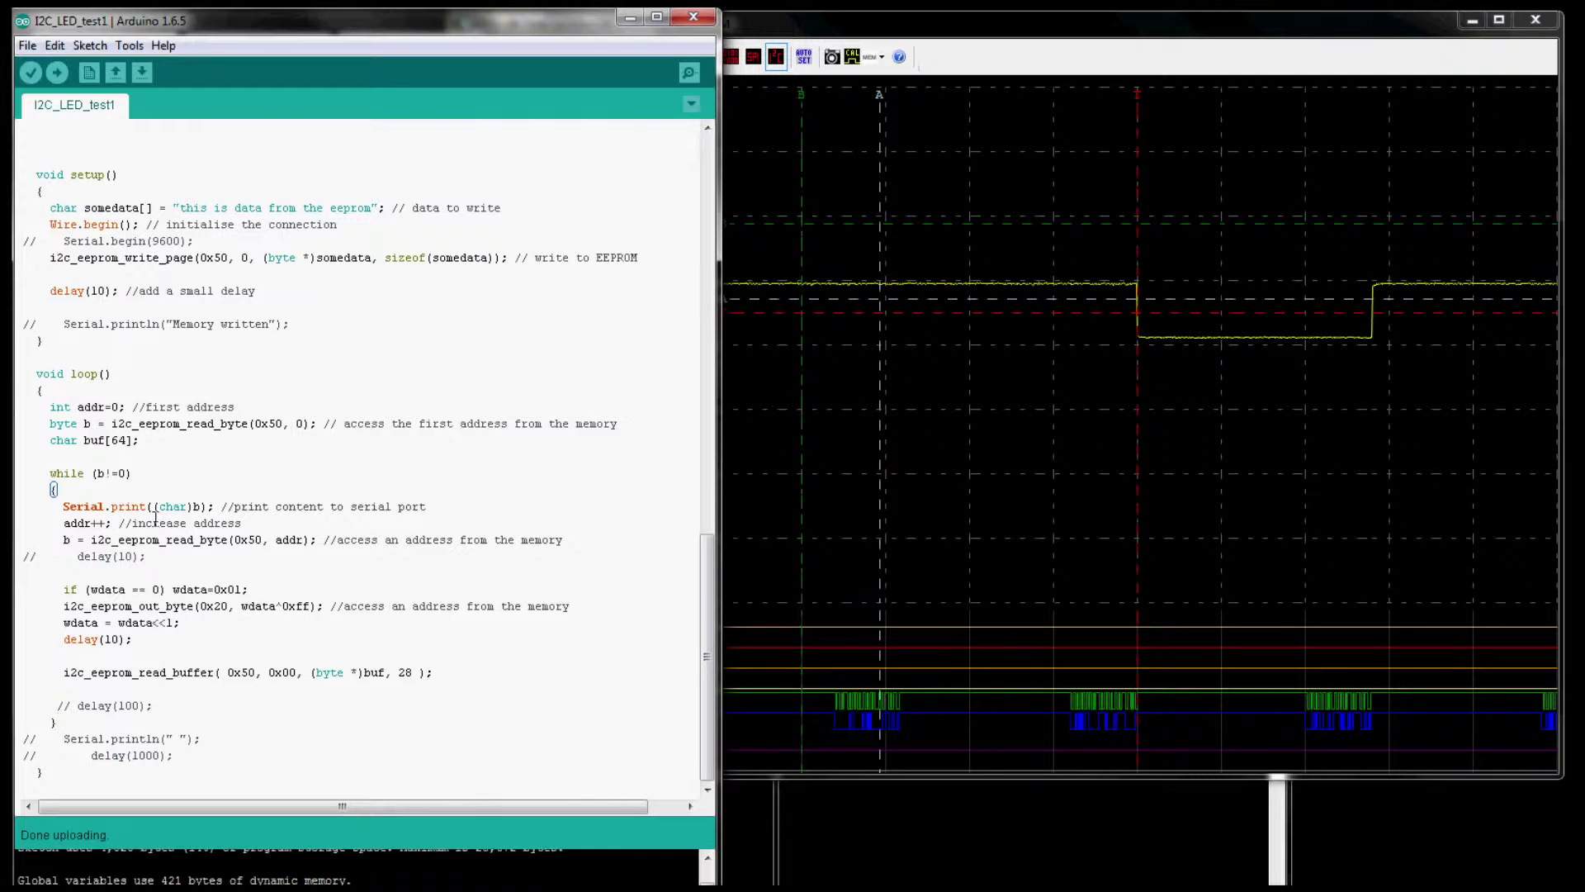
pyautogui.click(51, 639)
pyautogui.write('//')
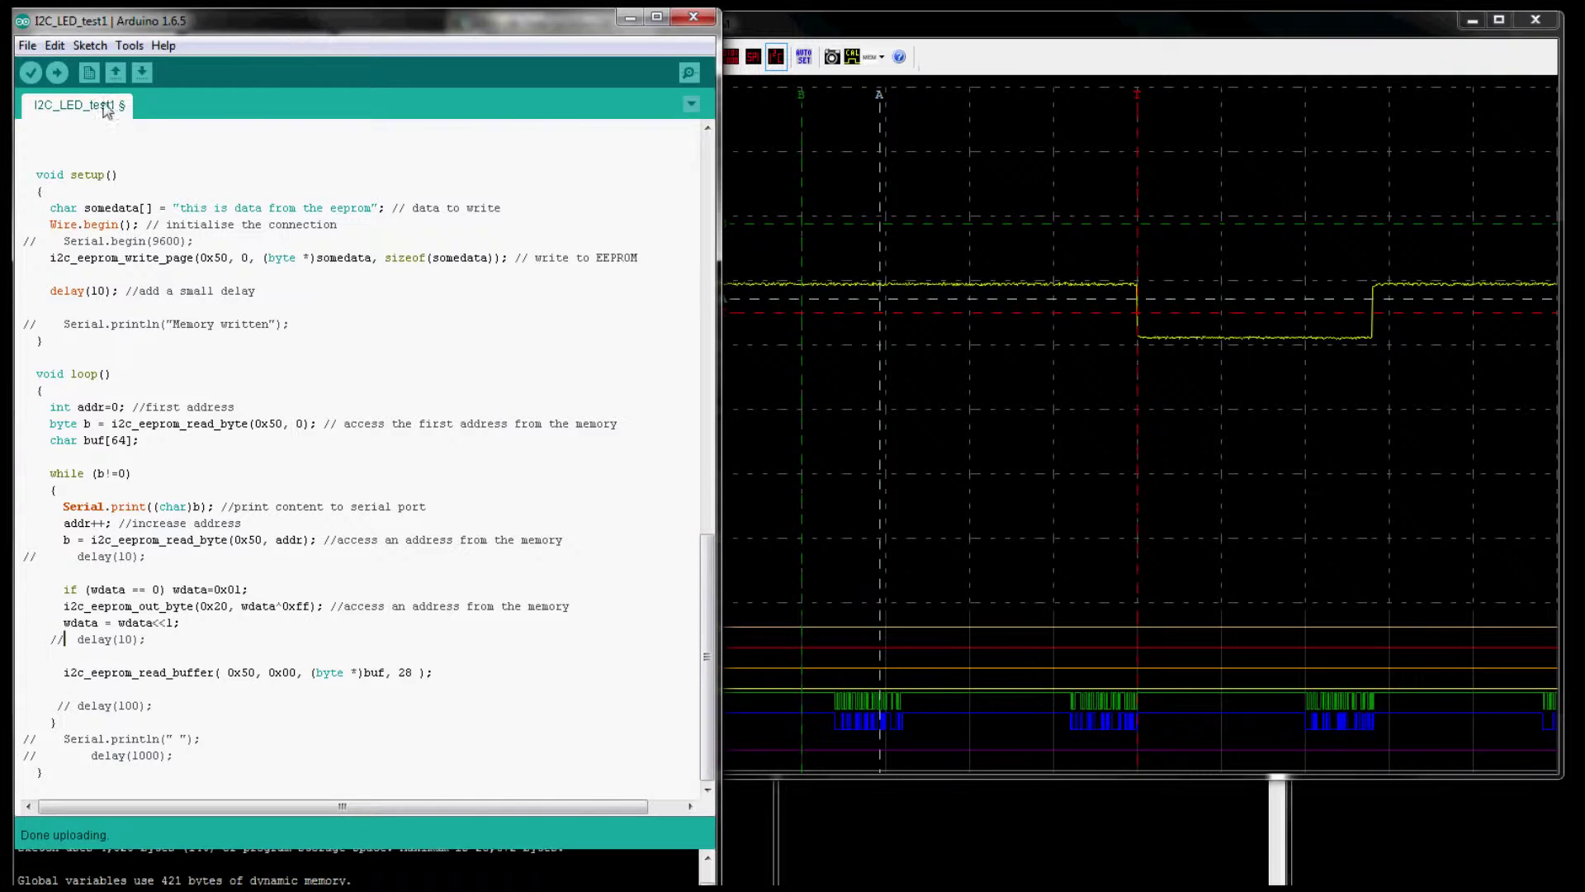
pyautogui.click(54, 73)
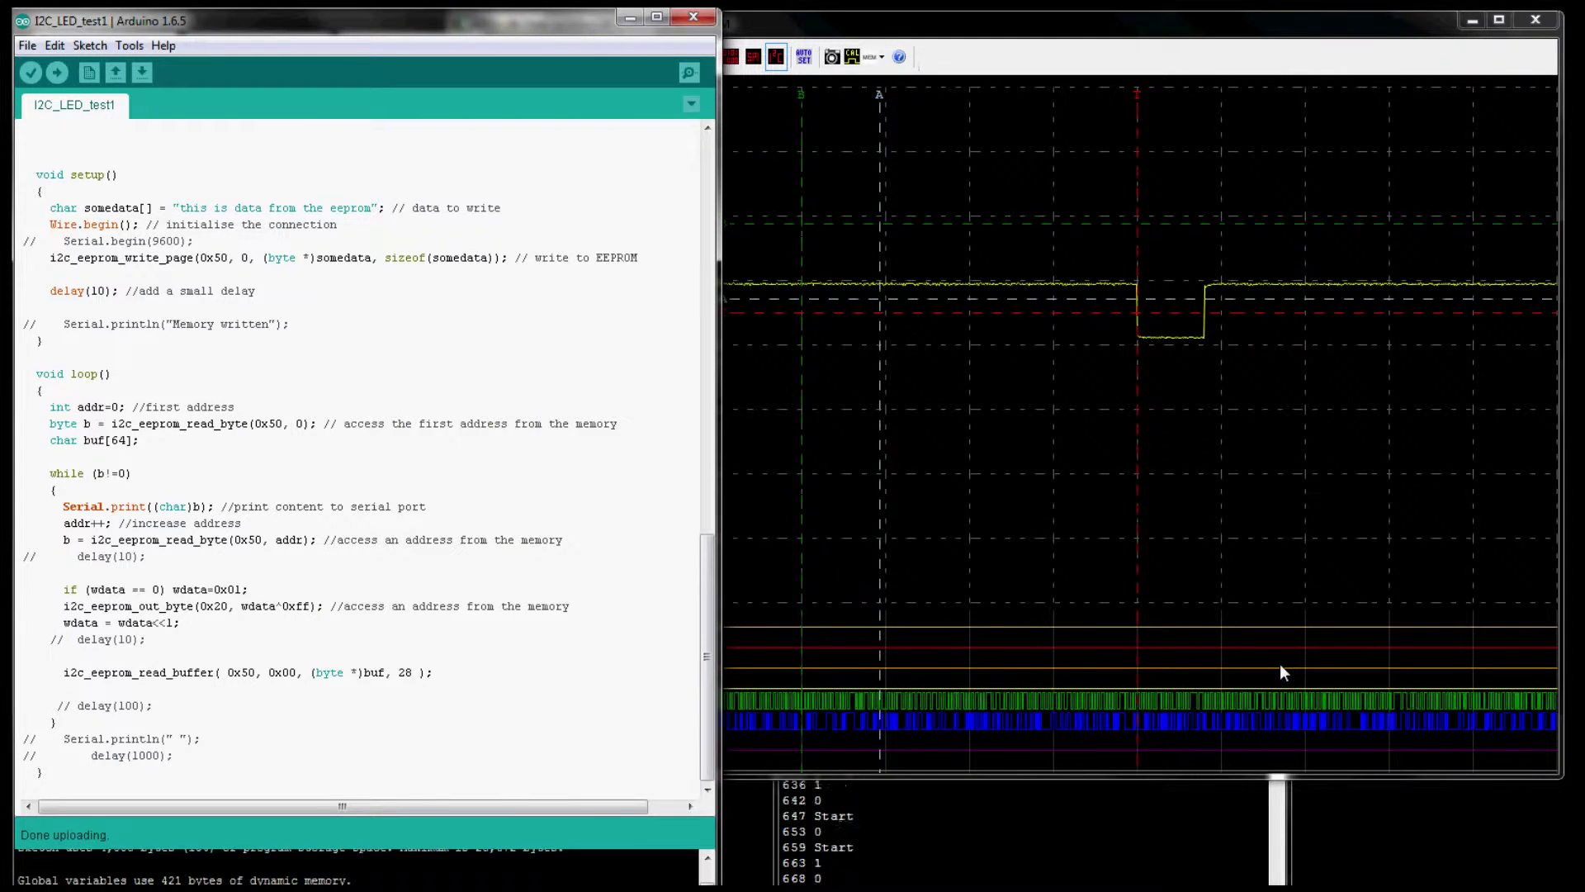
# - Switch to the MSO-19 oscilloscope and increase the time per division to fit several output pulses
pyautogui.click(903, 23)
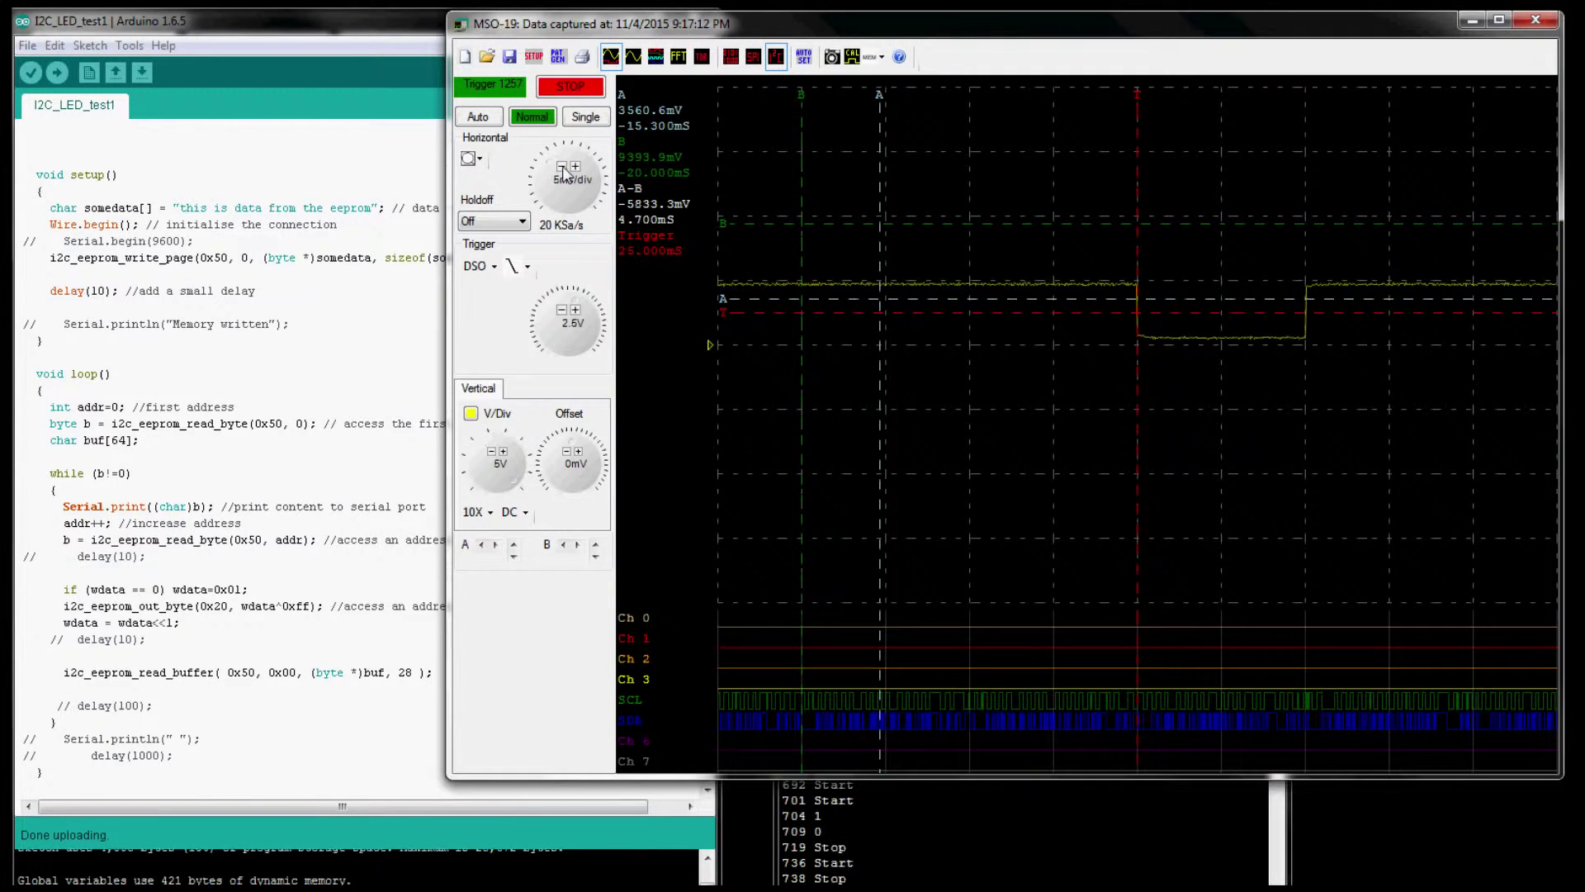
pyautogui.click(564, 168)
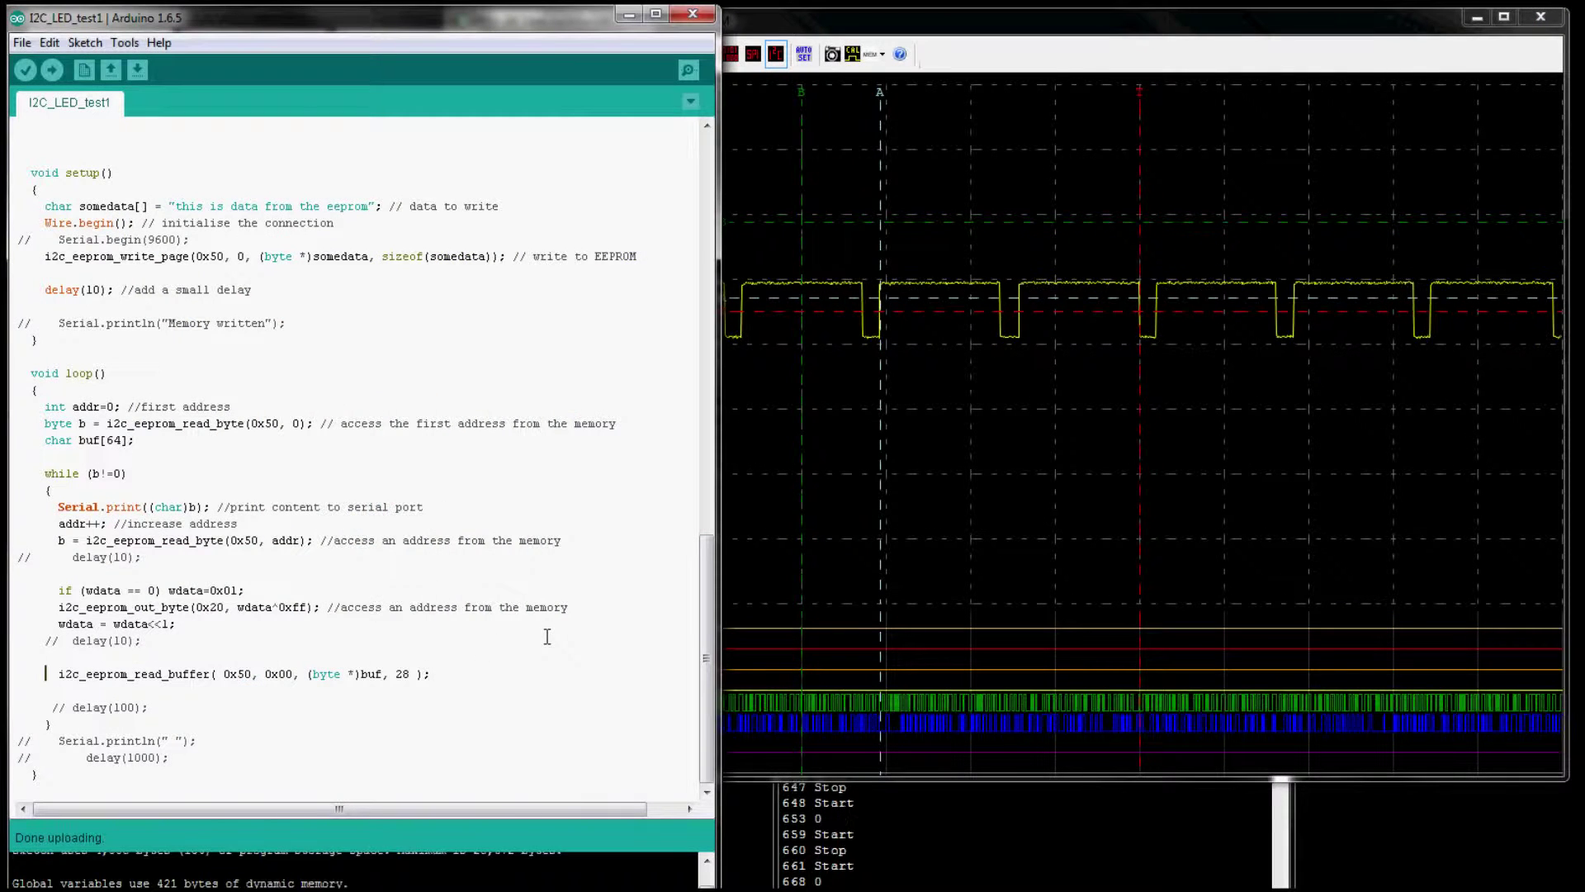
# - Comment out the i2c_eeprom_read_buffer line in the Arduino sketch's while loop and upload the sketch
pyautogui.write('//')
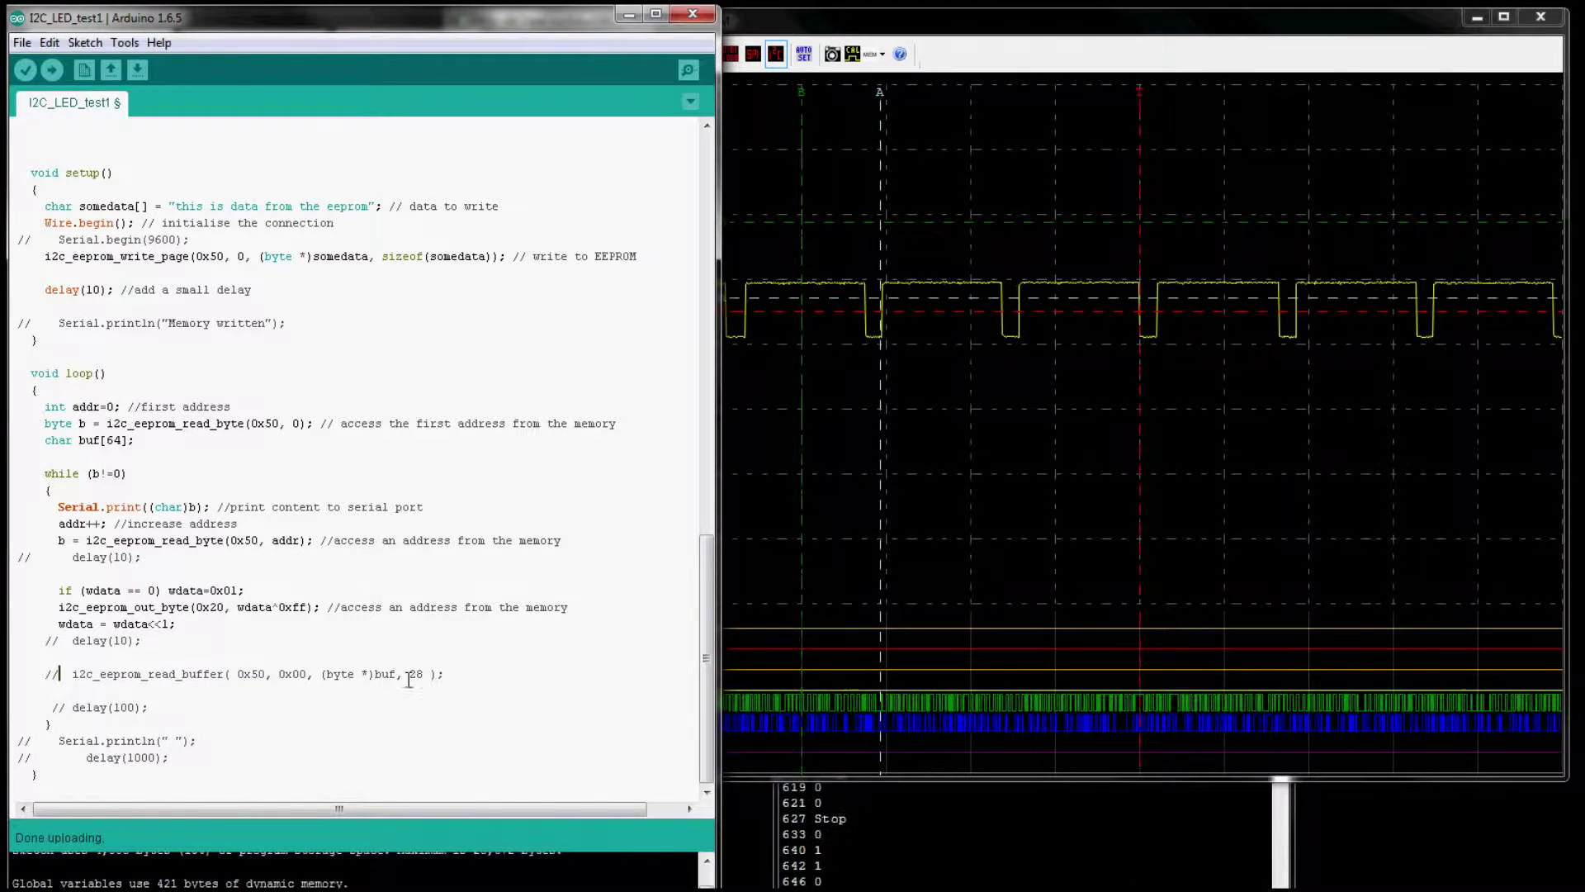
pyautogui.click(52, 70)
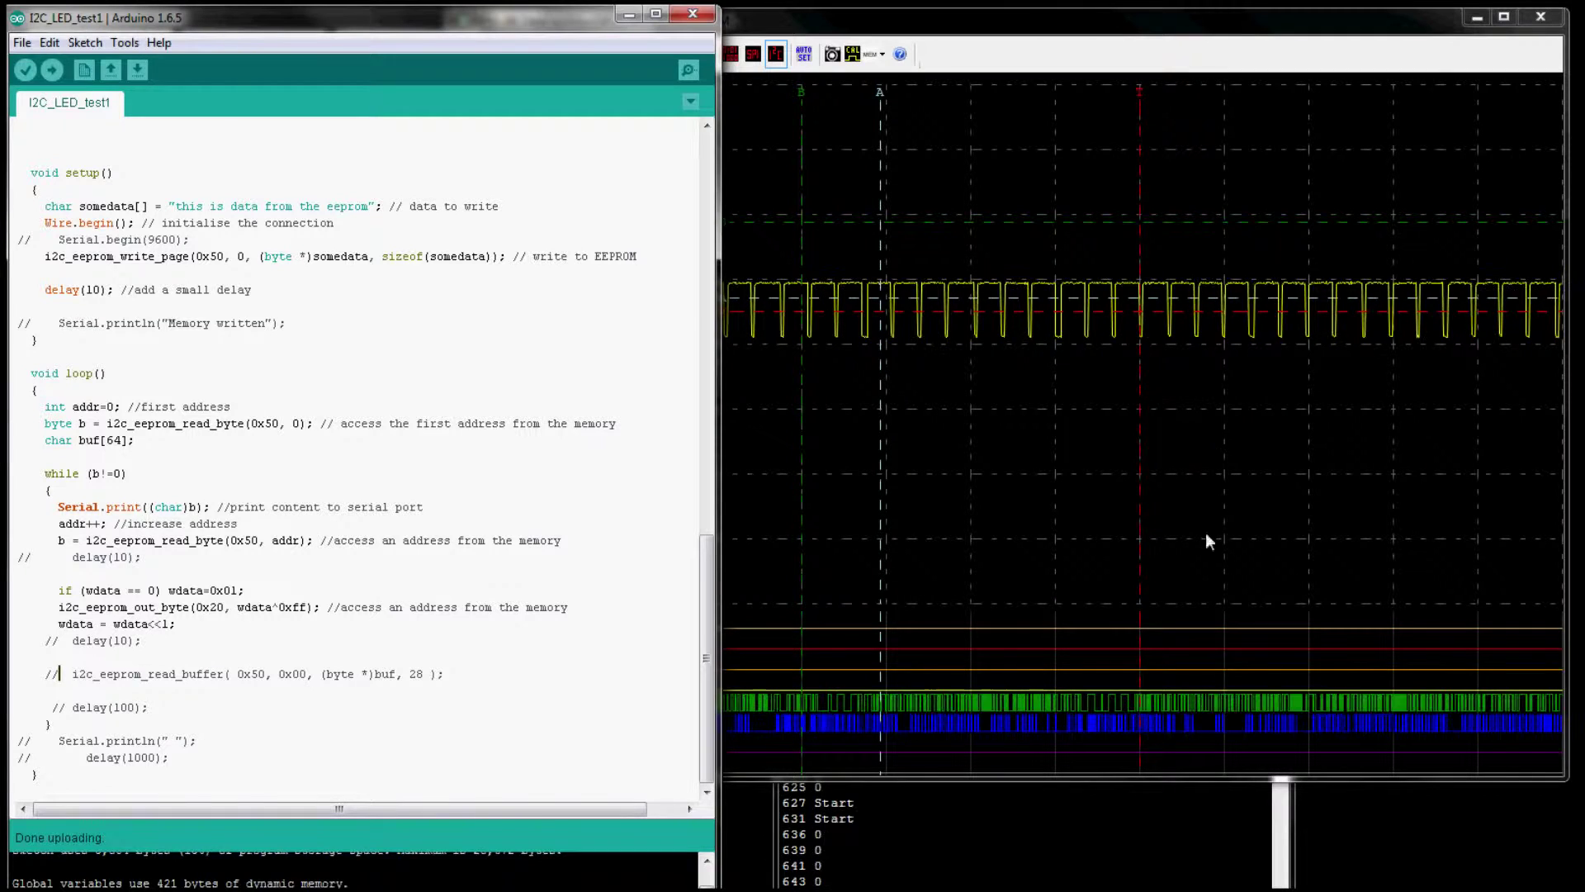
# - Switch to the MSO-19 oscilloscope, set the timebase to 2 ms/div and change the trigger type to I2C
pyautogui.click(918, 13)
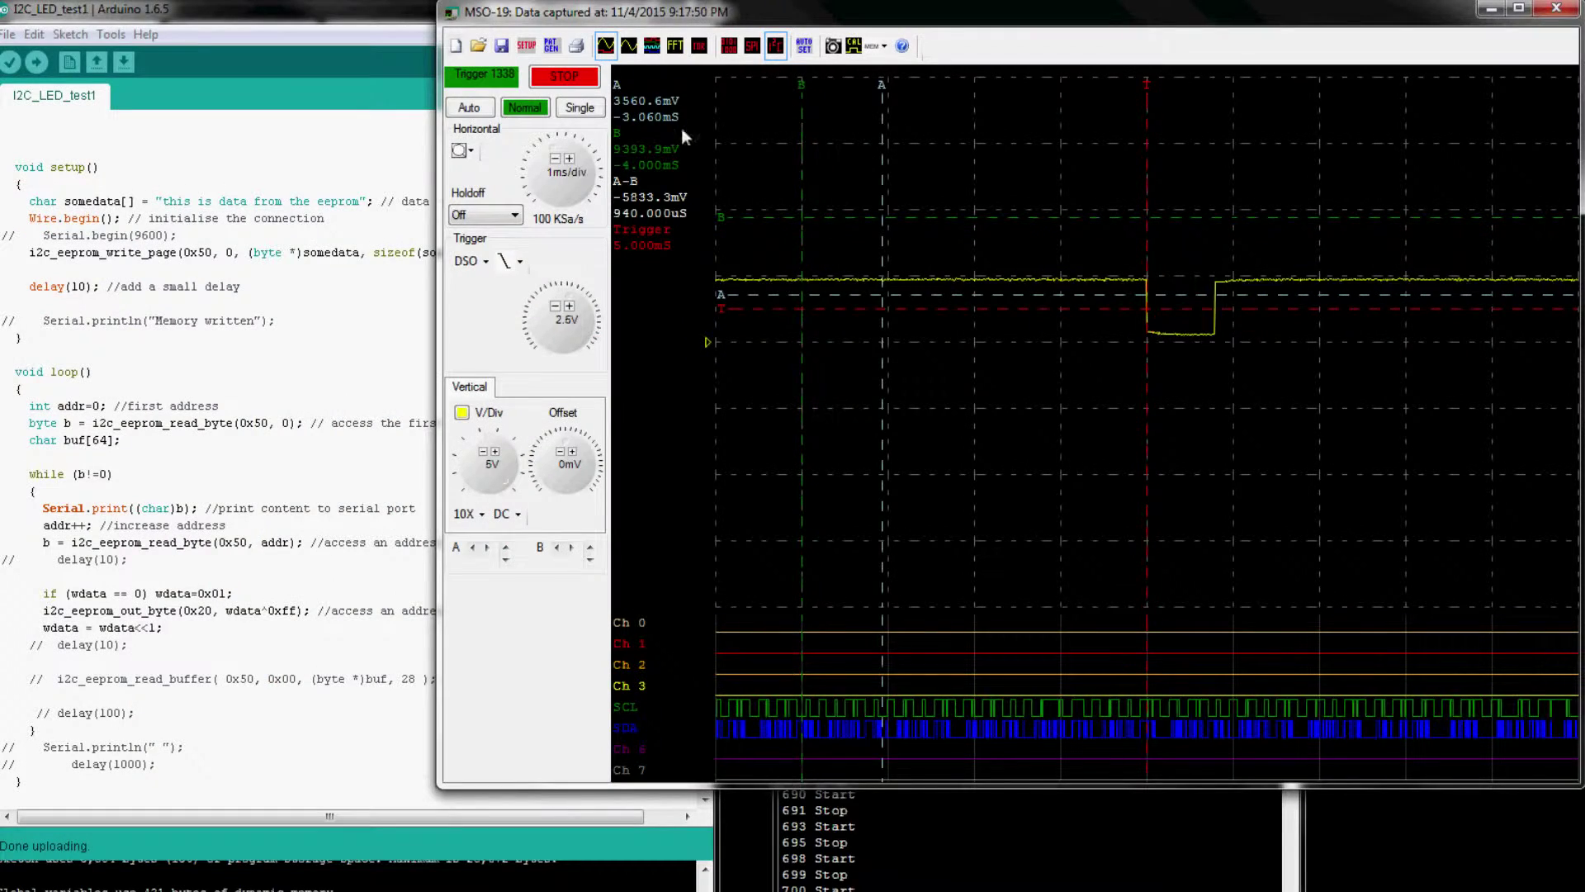
pyautogui.click(554, 161)
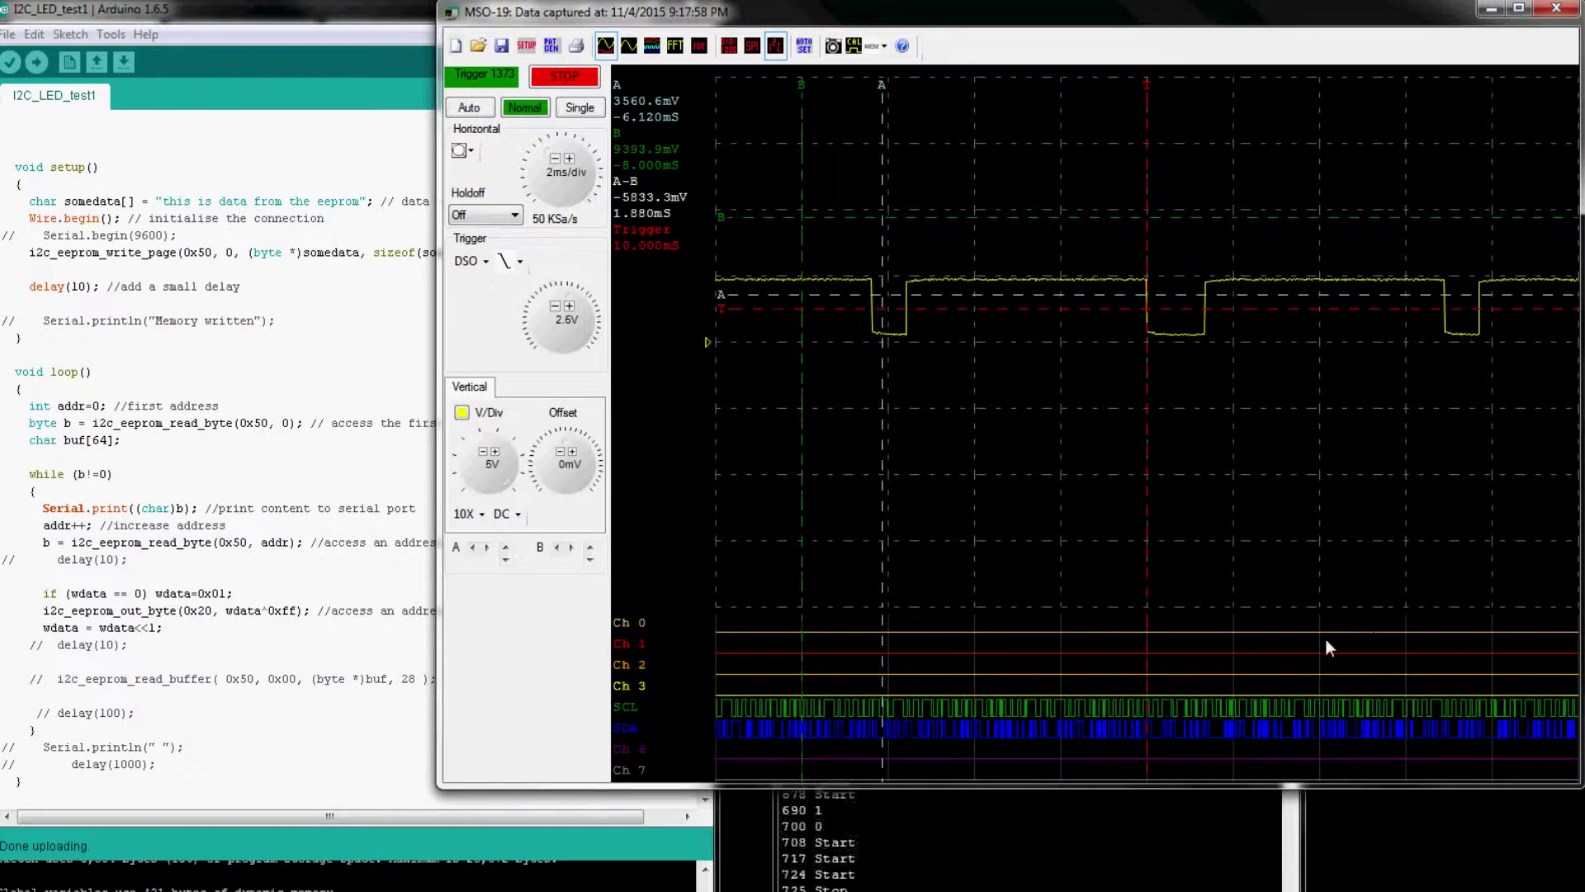
pyautogui.click(484, 262)
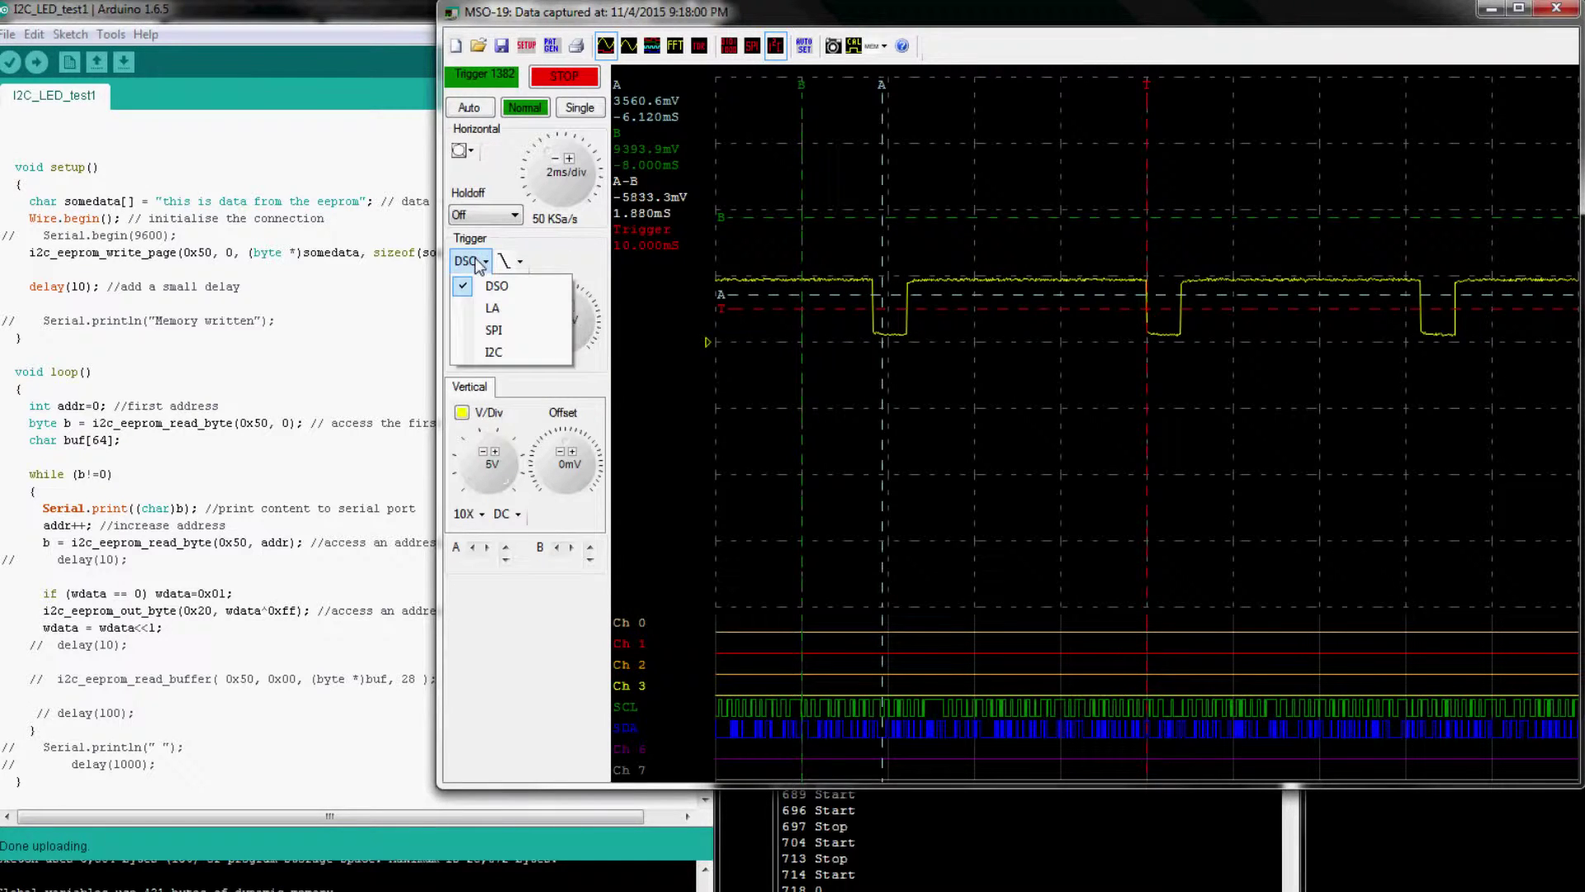
pyautogui.click(489, 355)
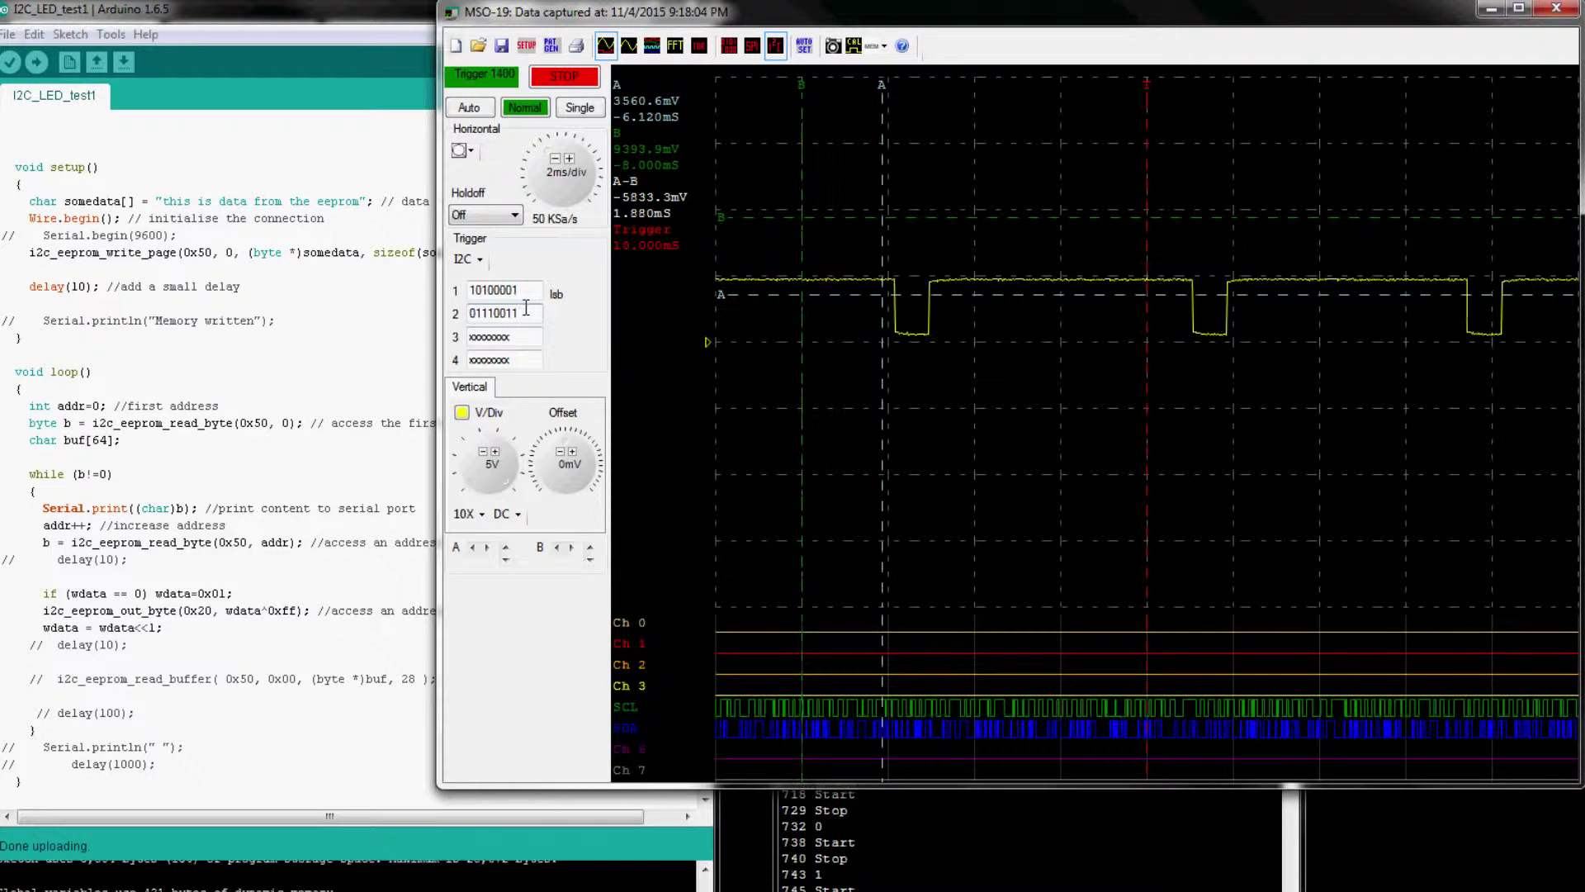
pyautogui.doubleClick(535, 292)
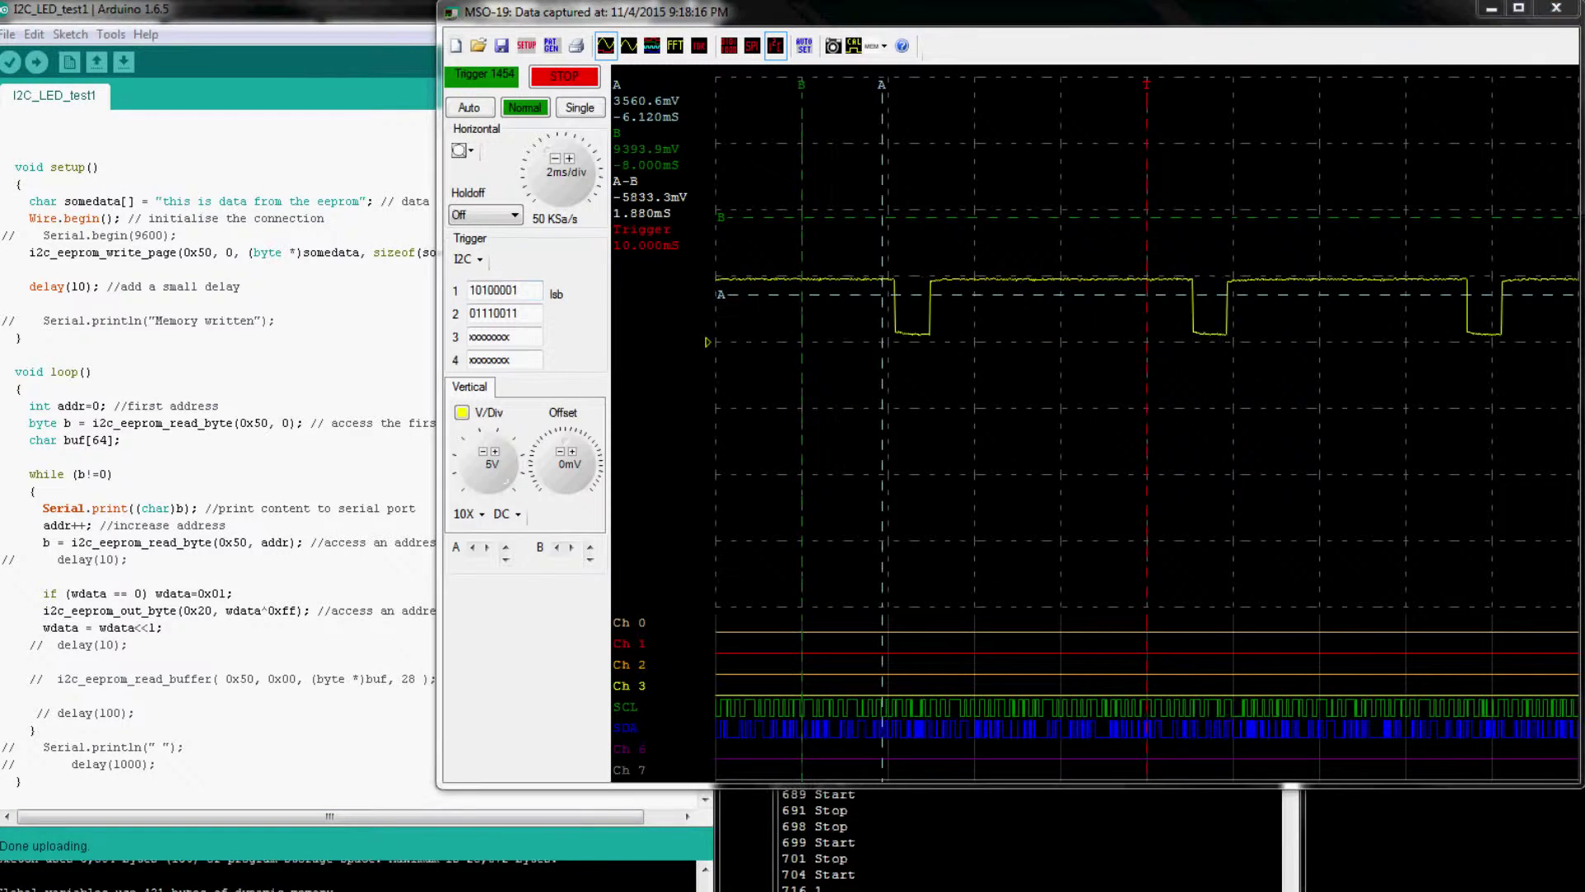
# - Switch to the PCF8574 datasheet in the browser and examine its block diagram, pinouts and slave address format
pyautogui.hotkey('alt', 'Tab')
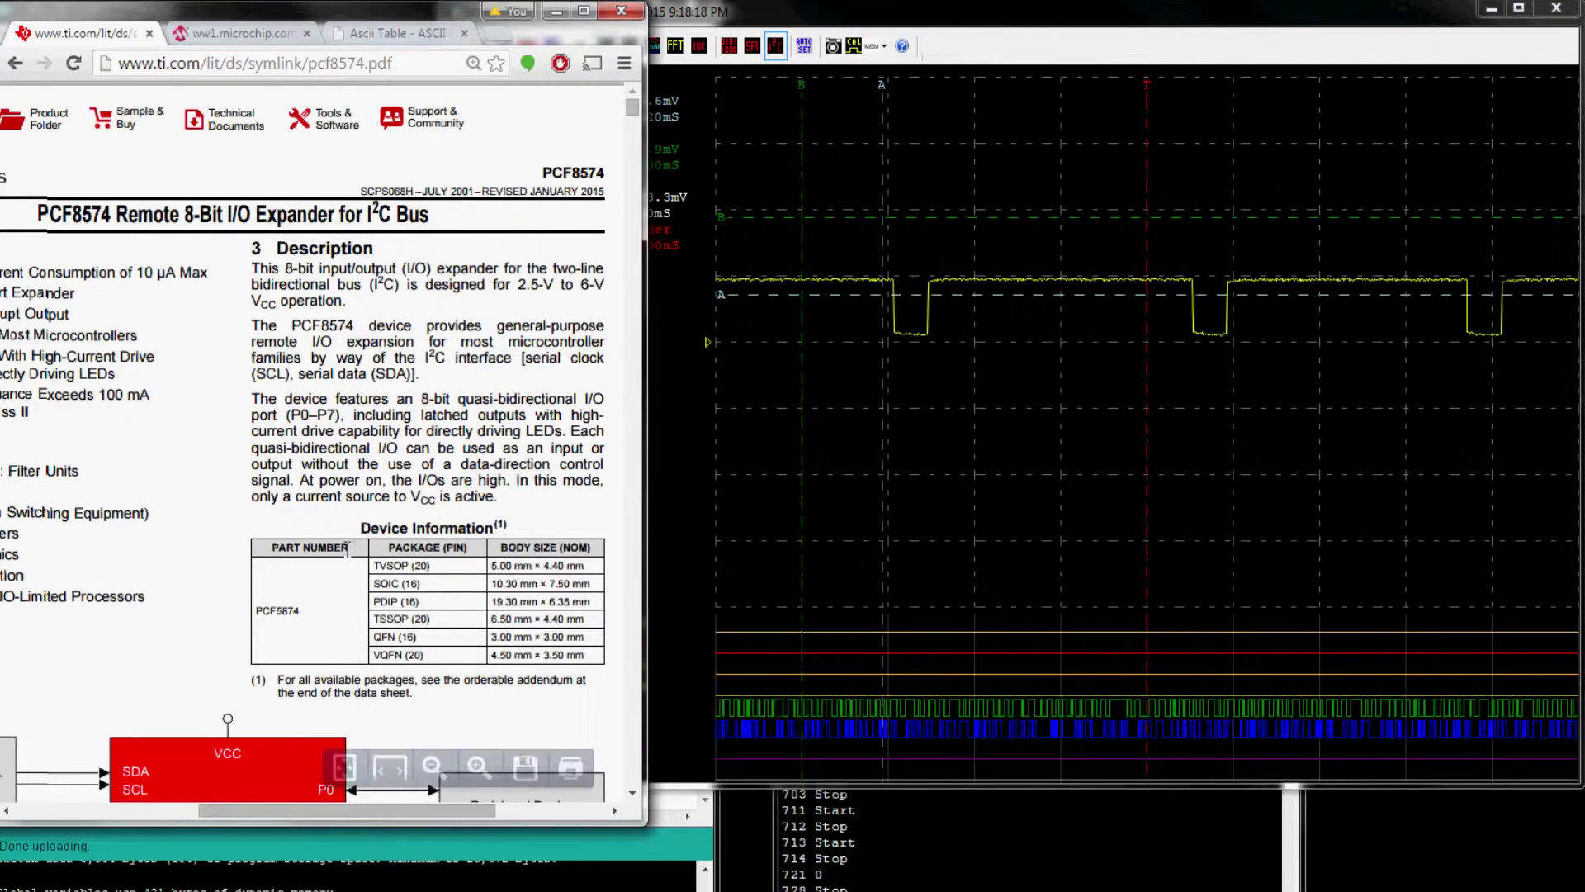
pyautogui.scroll(-5, 633, 120)
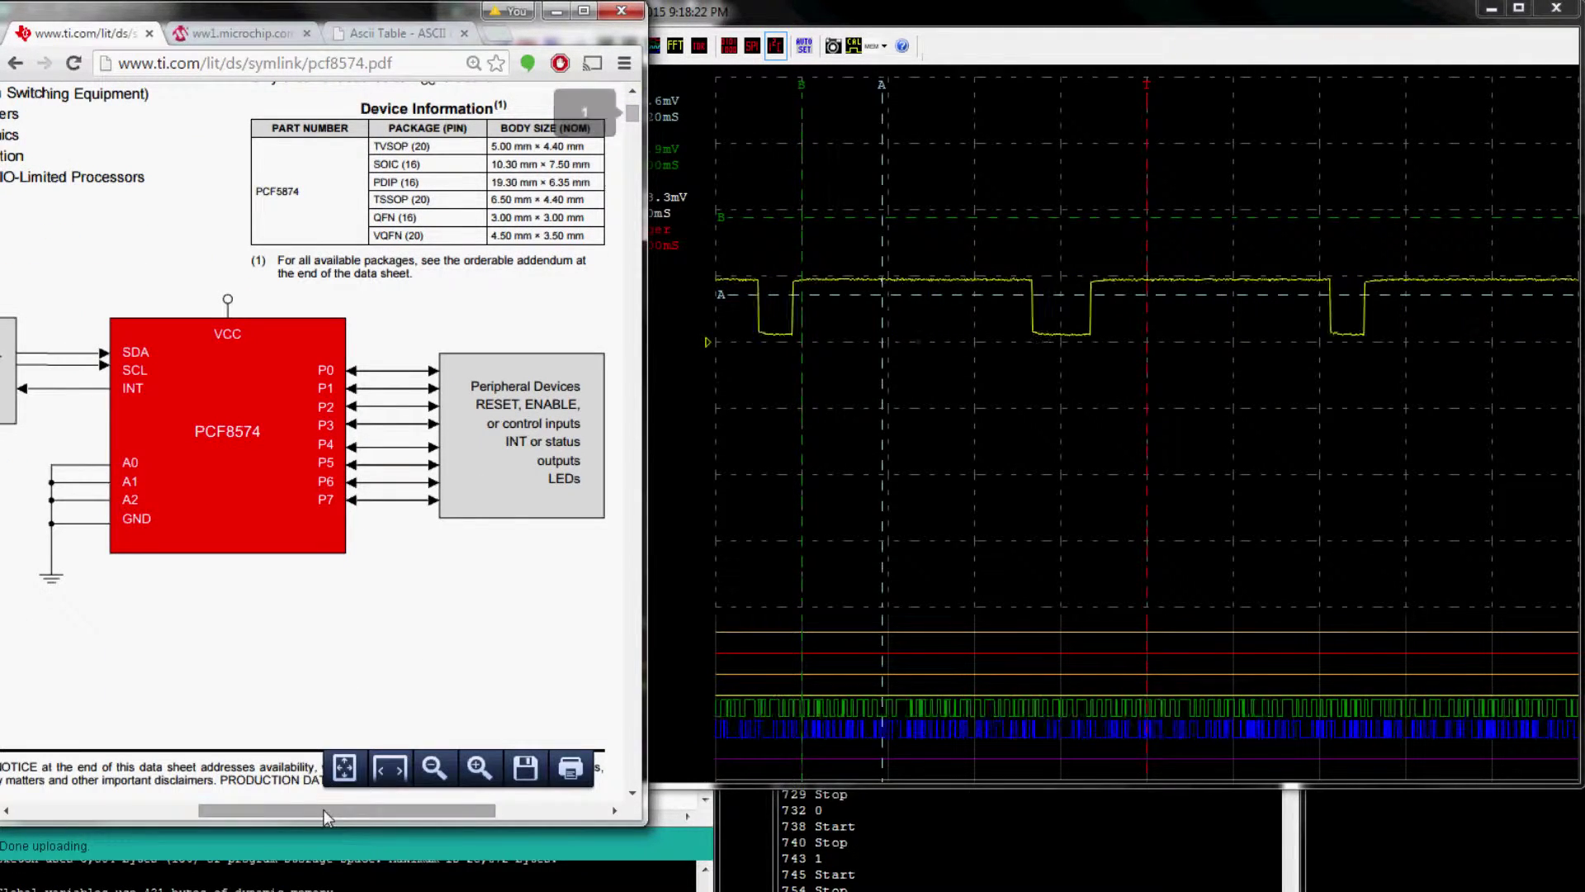
pyautogui.hscroll(-3, 324, 809)
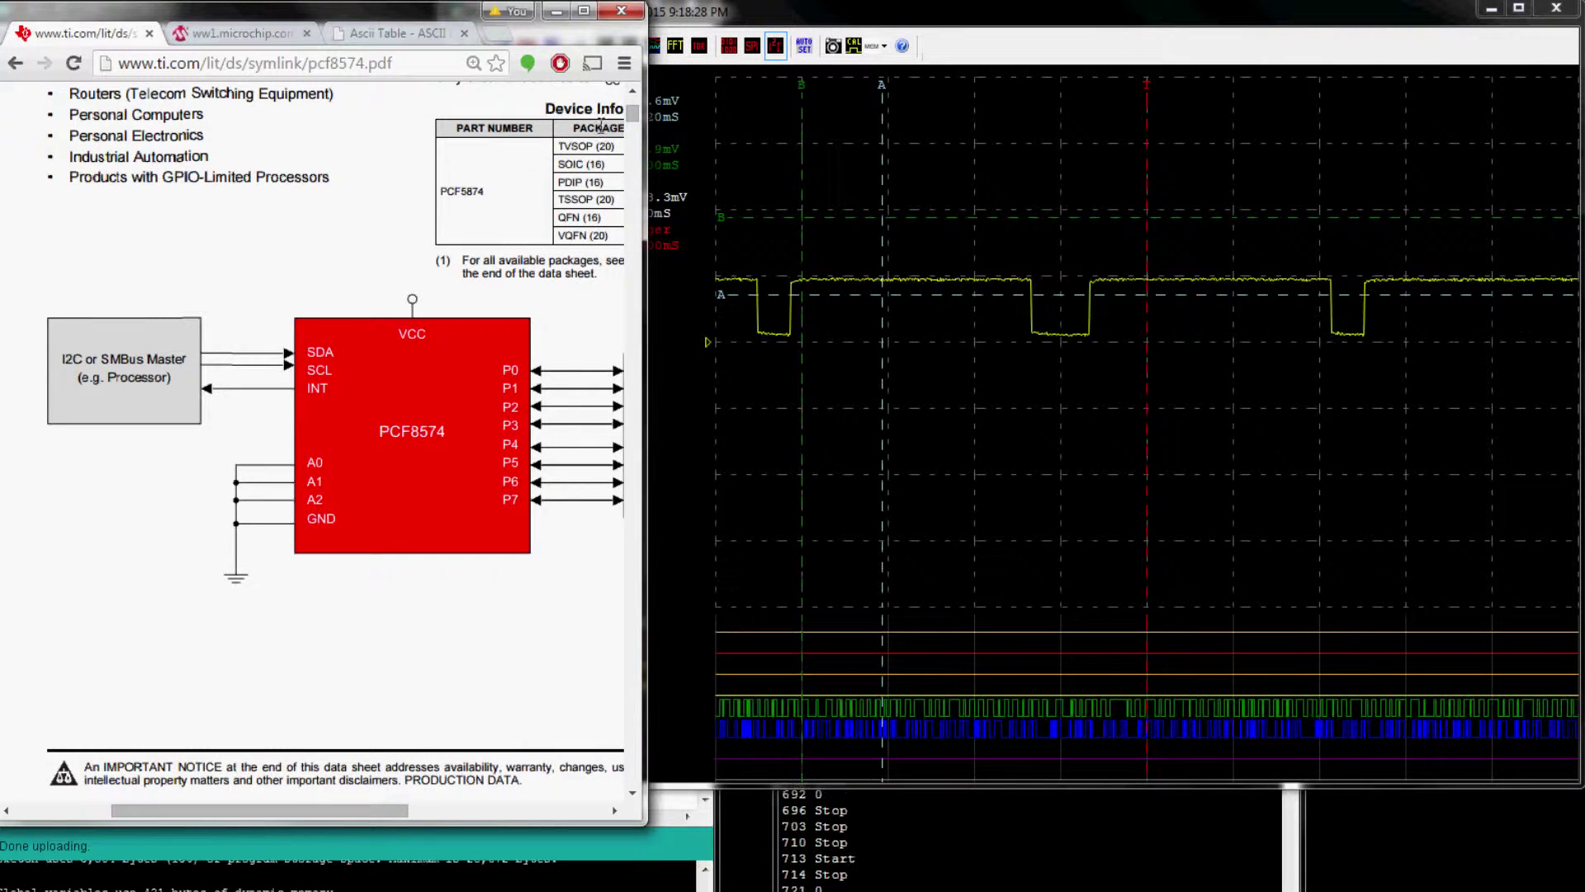
pyautogui.moveTo(634, 124); pyautogui.dragTo(628, 154)
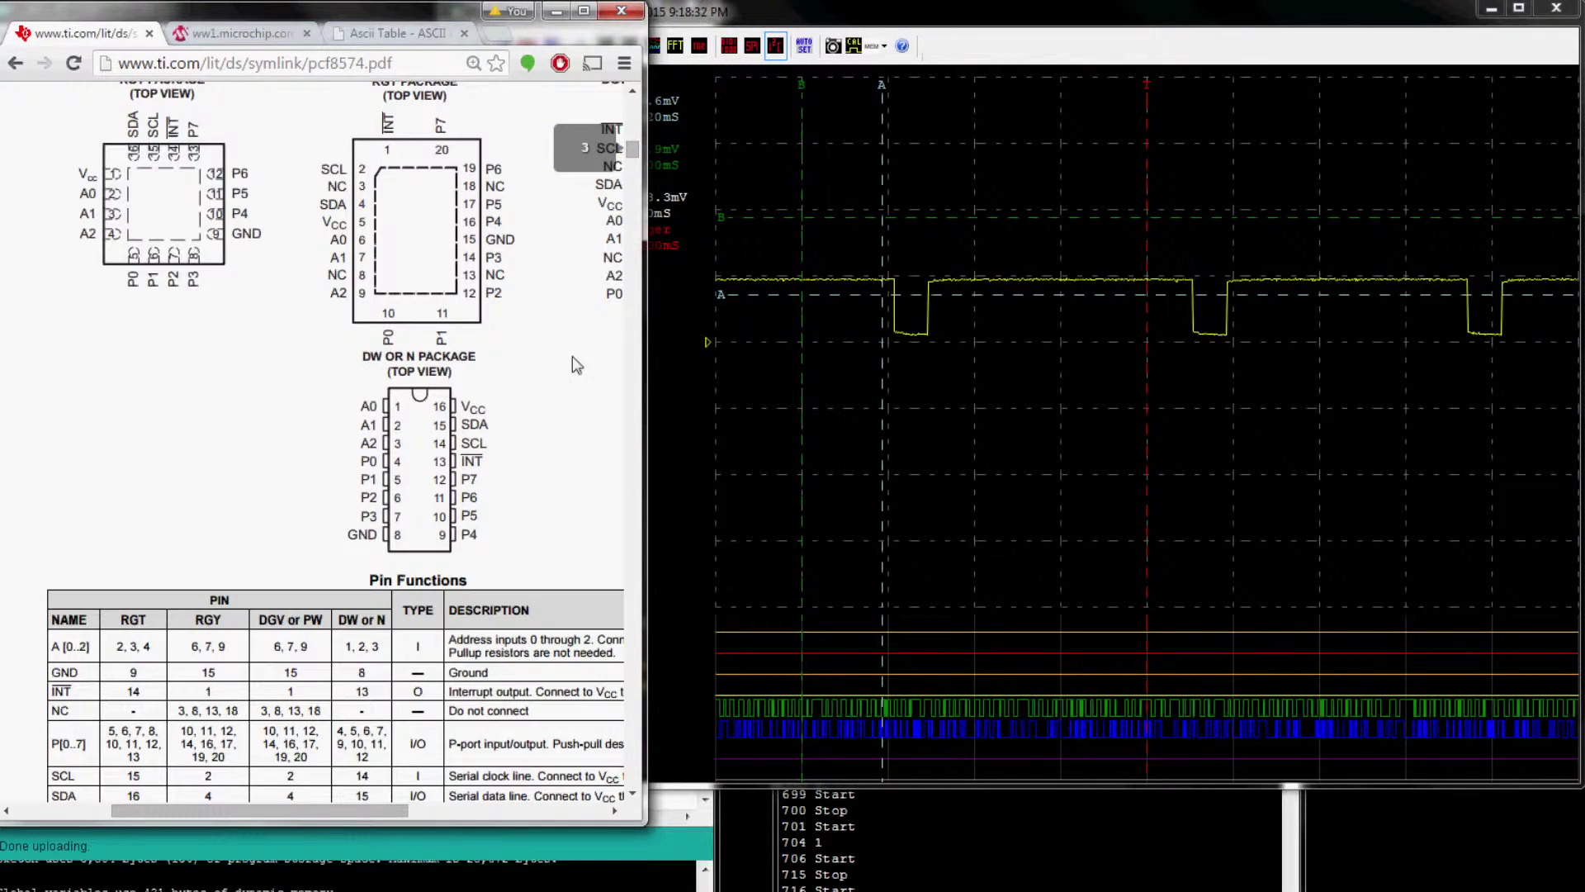
pyautogui.moveTo(350, 811); pyautogui.dragTo(471, 814)
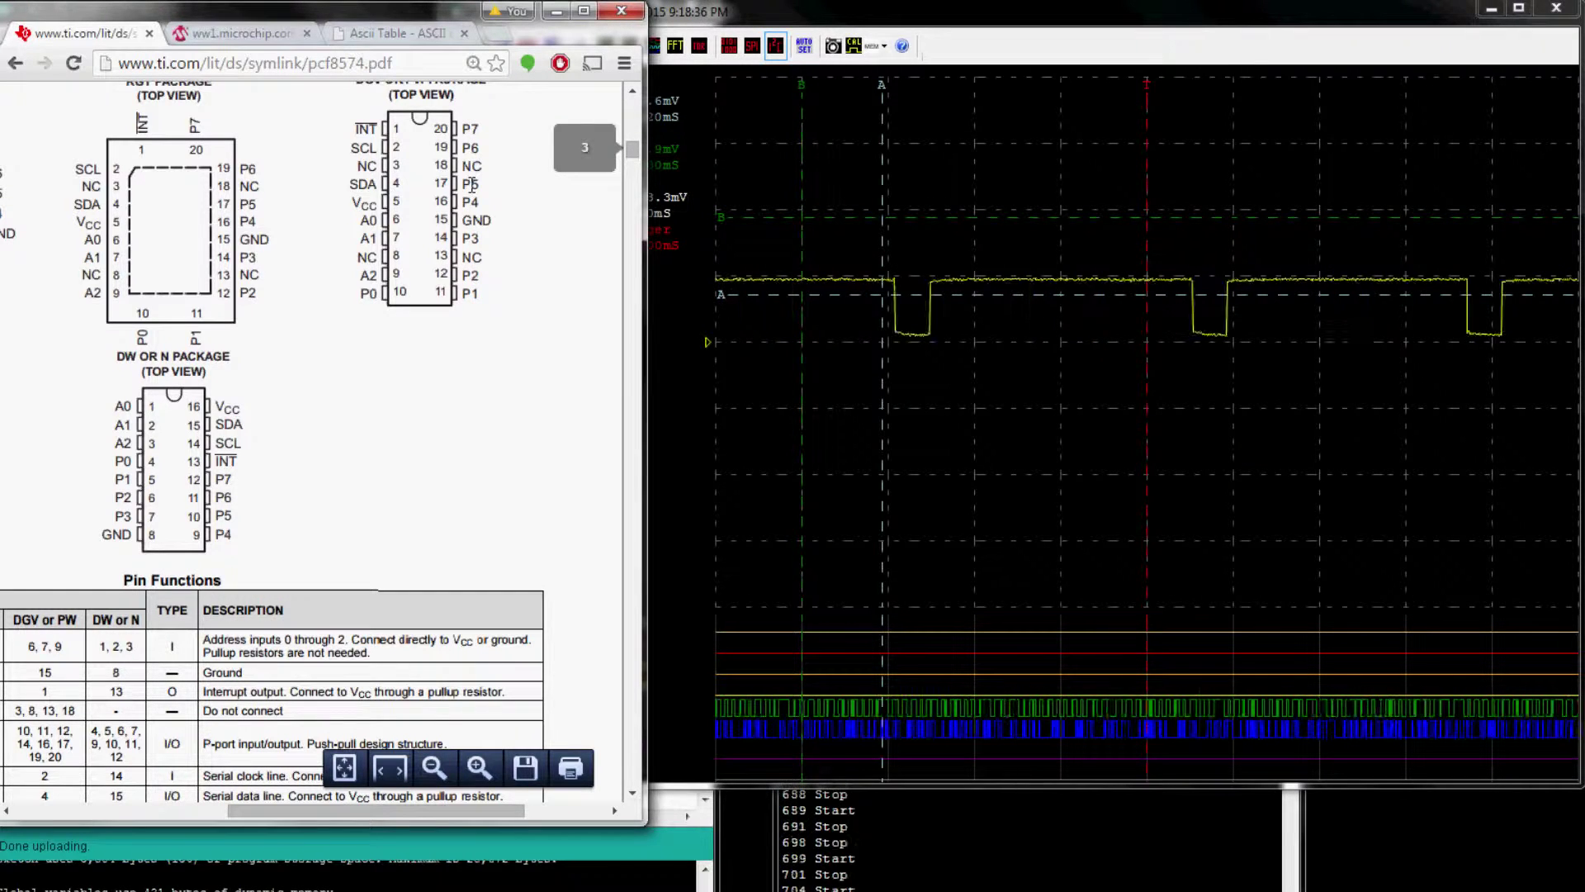
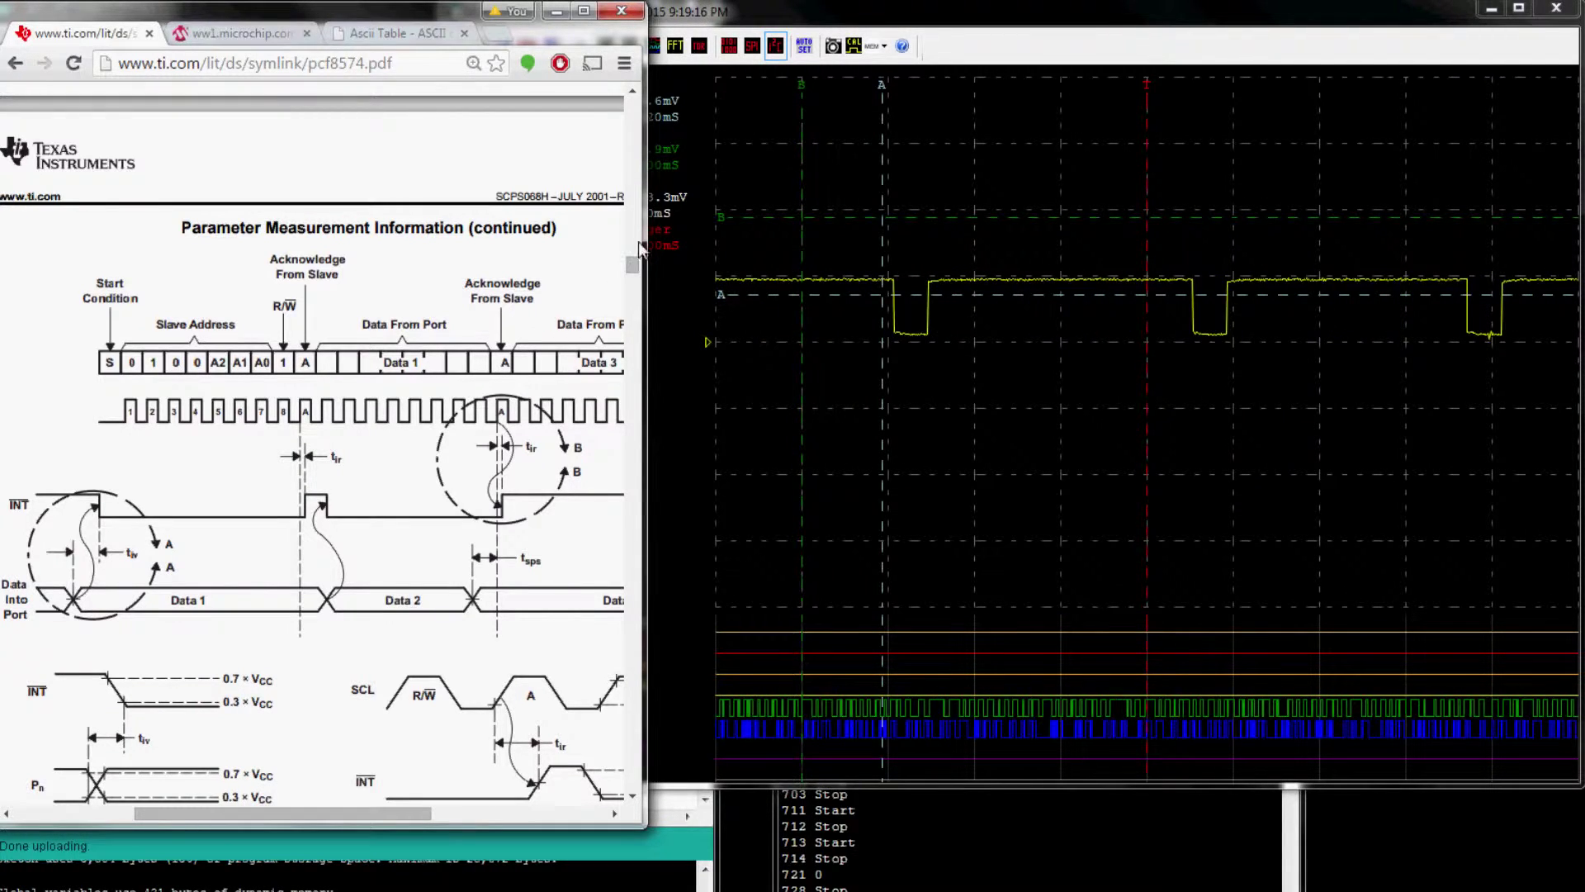
# - Return to the MSO-19 oscilloscope and set I2C trigger byte 1 to 01000000 and byte 2 to 10000000
pyautogui.click(883, 887)
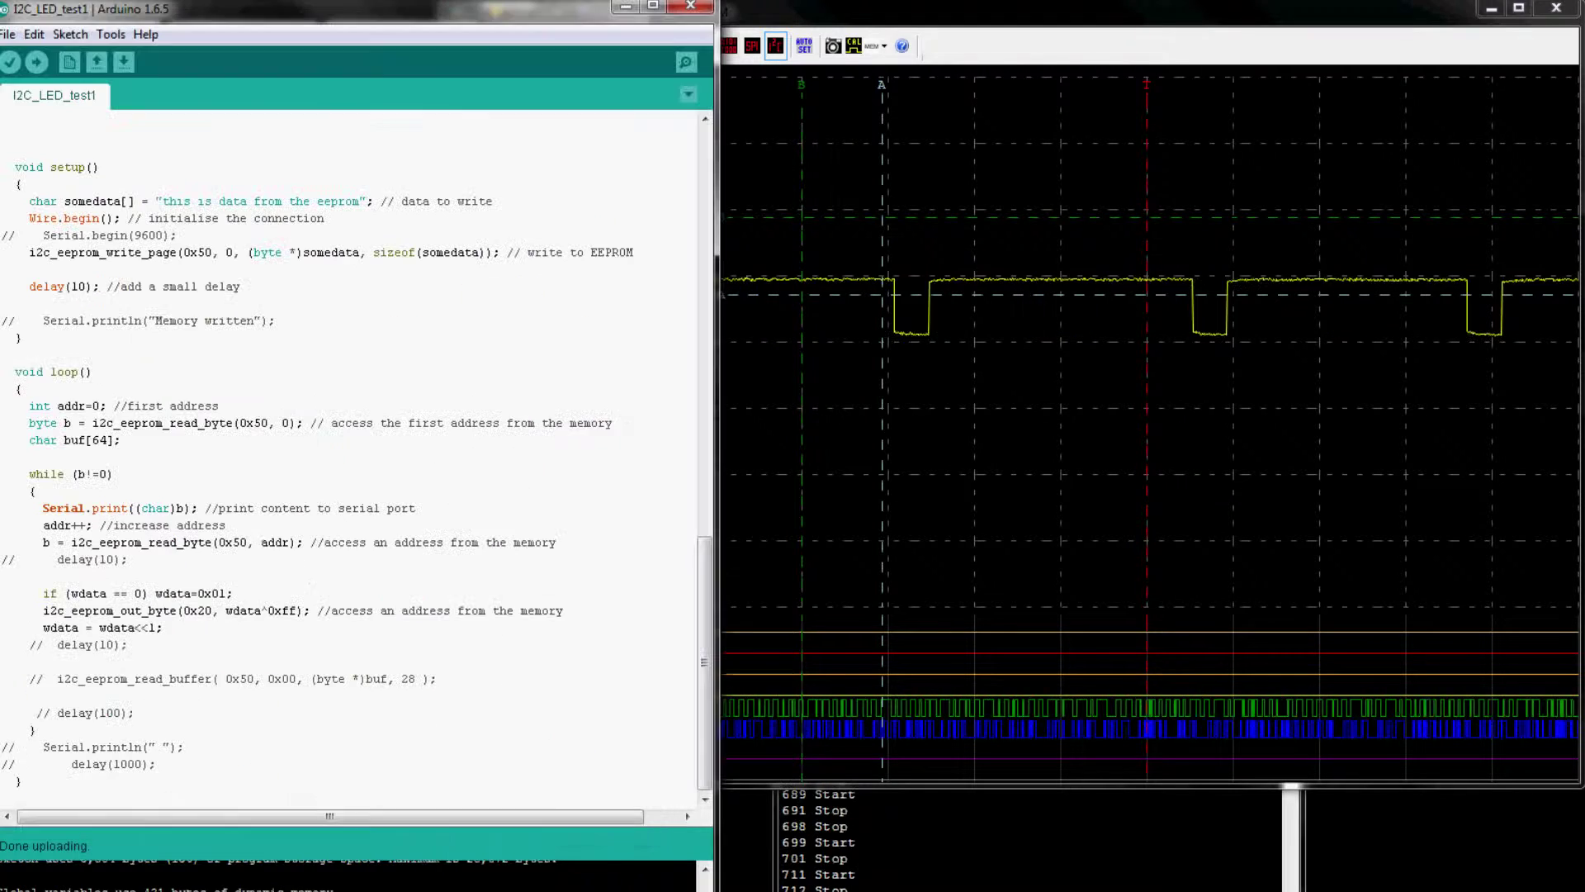
pyautogui.click(907, 532)
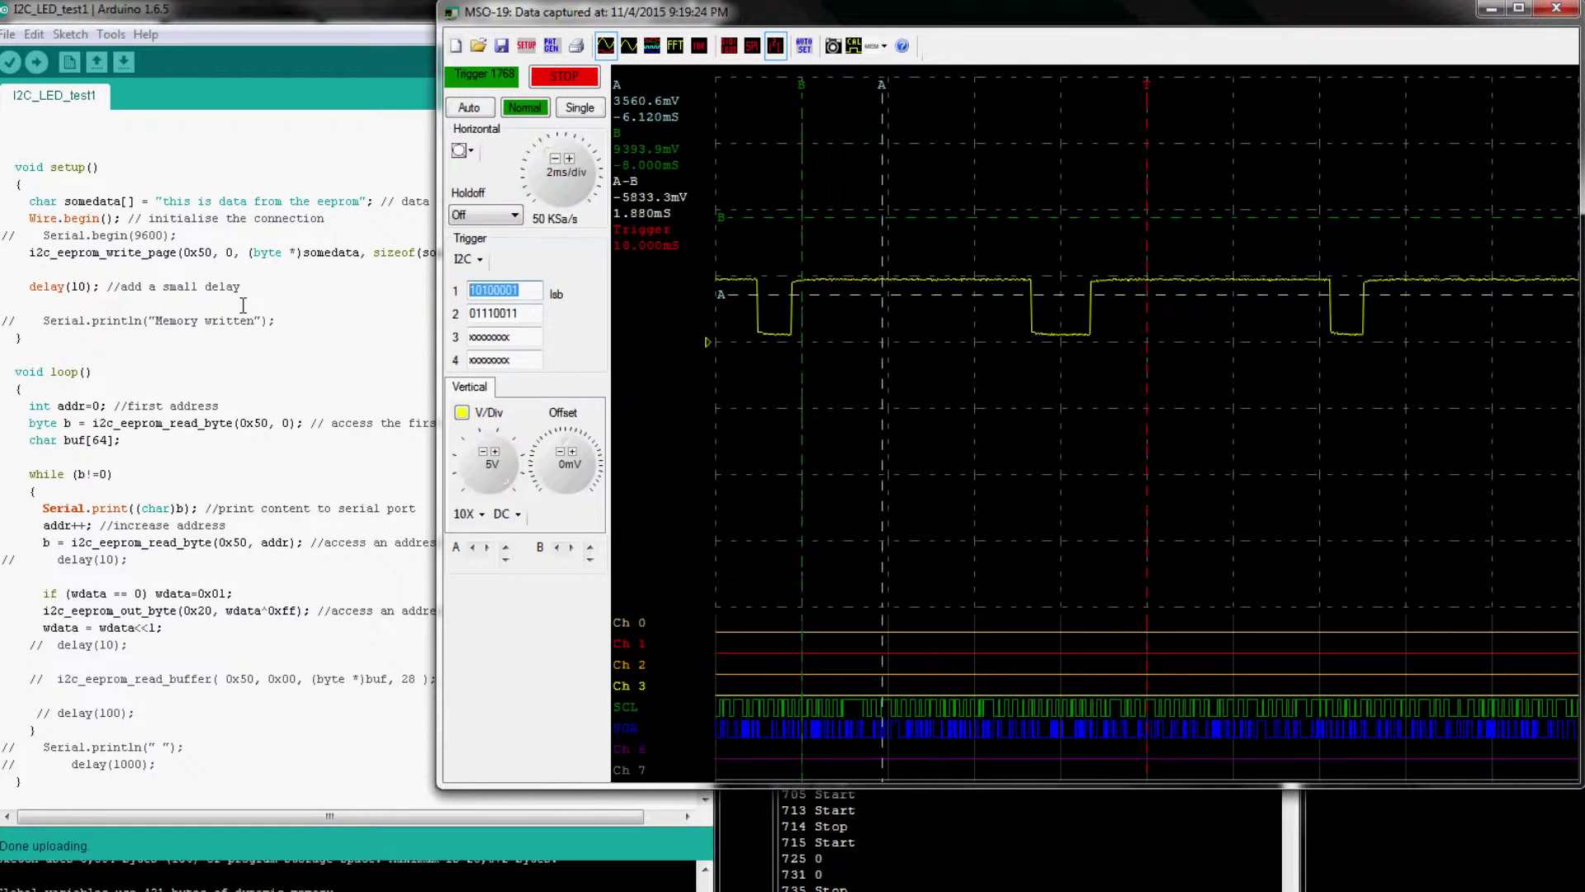
pyautogui.write('010')
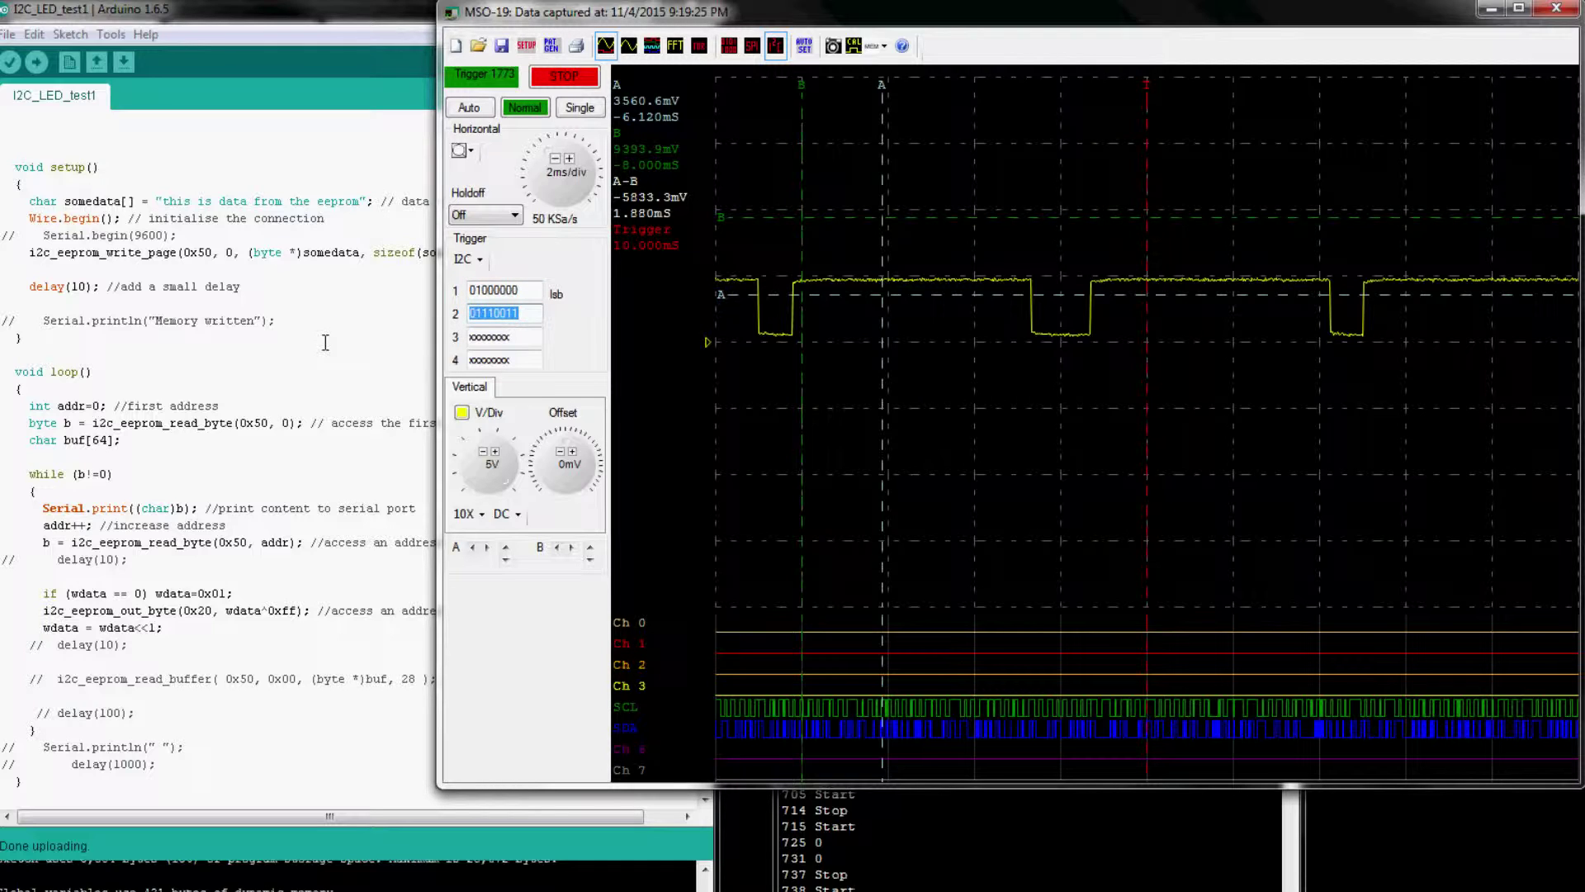
pyautogui.write('10000000')
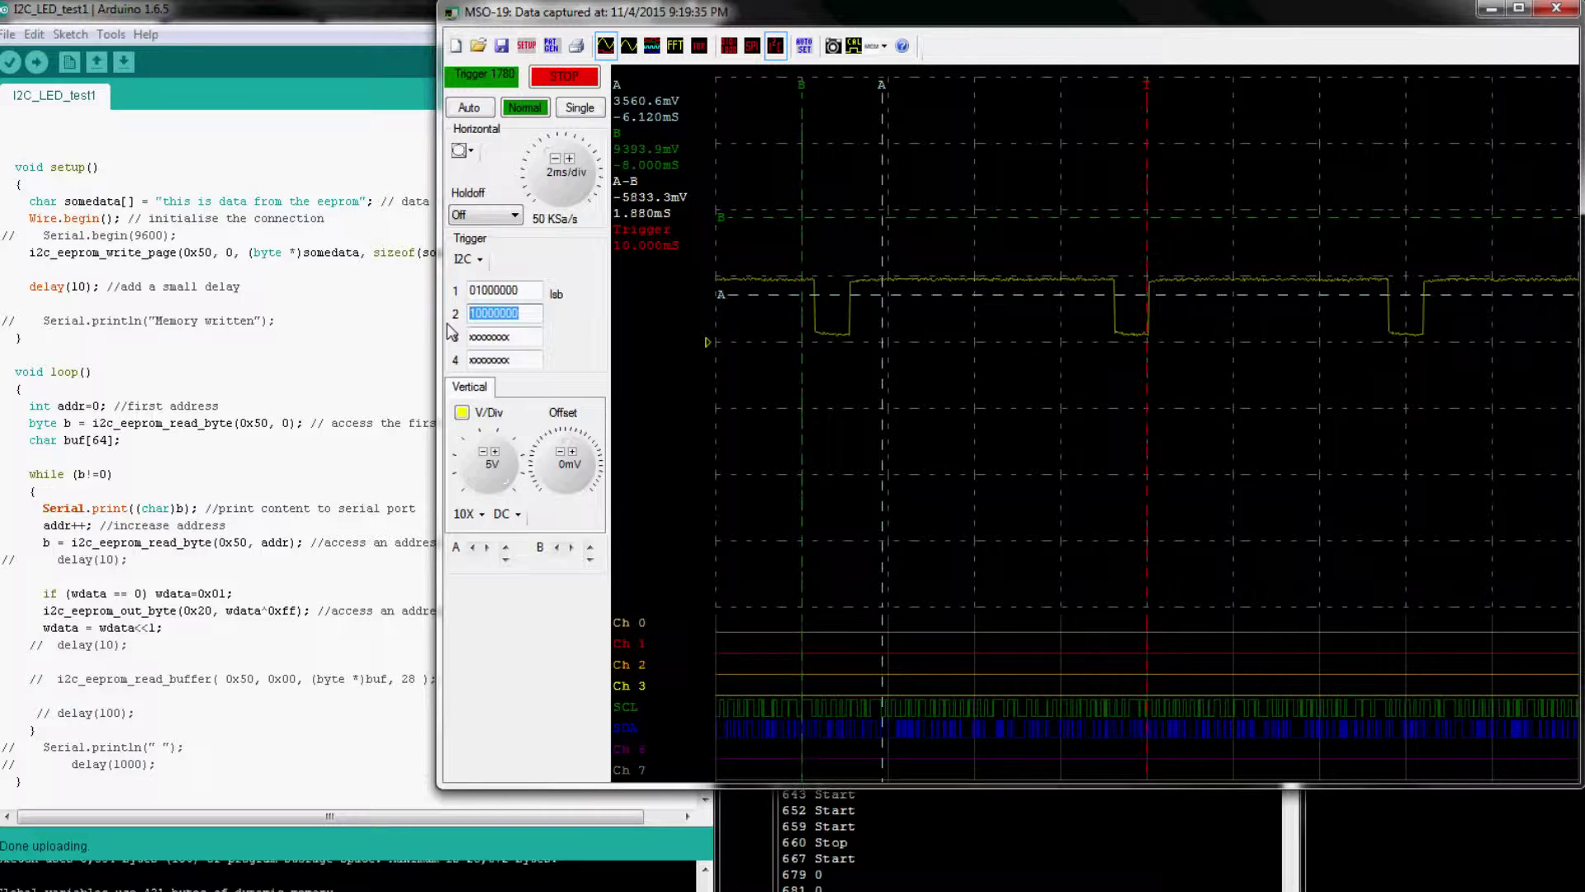
# - Replace I2C trigger byte 2 with 01111111
pyautogui.write('10')
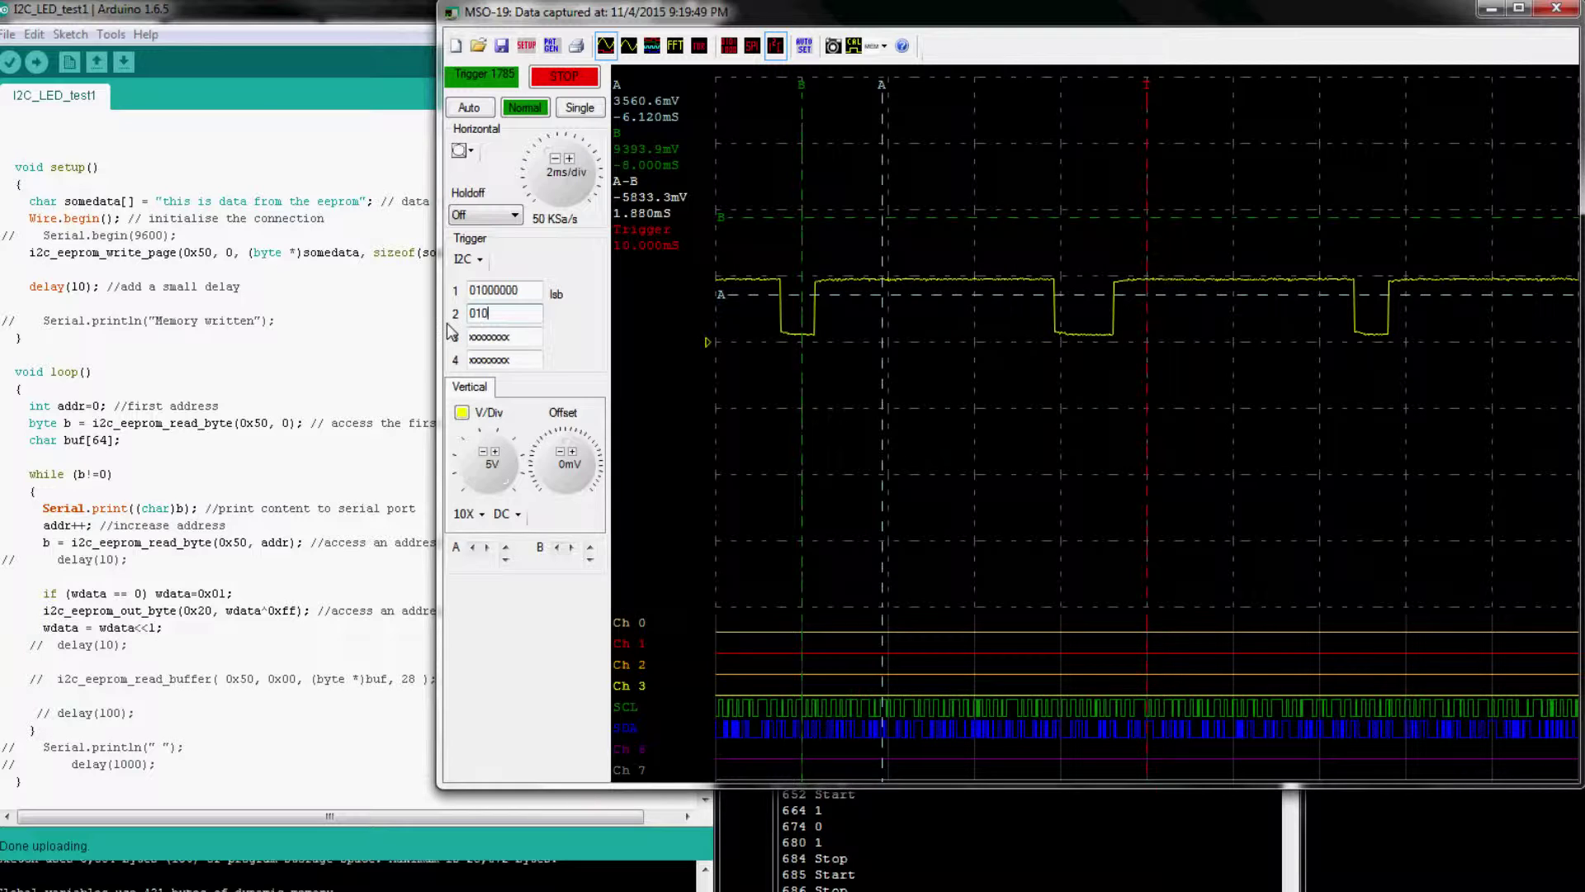
pyautogui.press('BackSpace')
pyautogui.press('BackSpace')
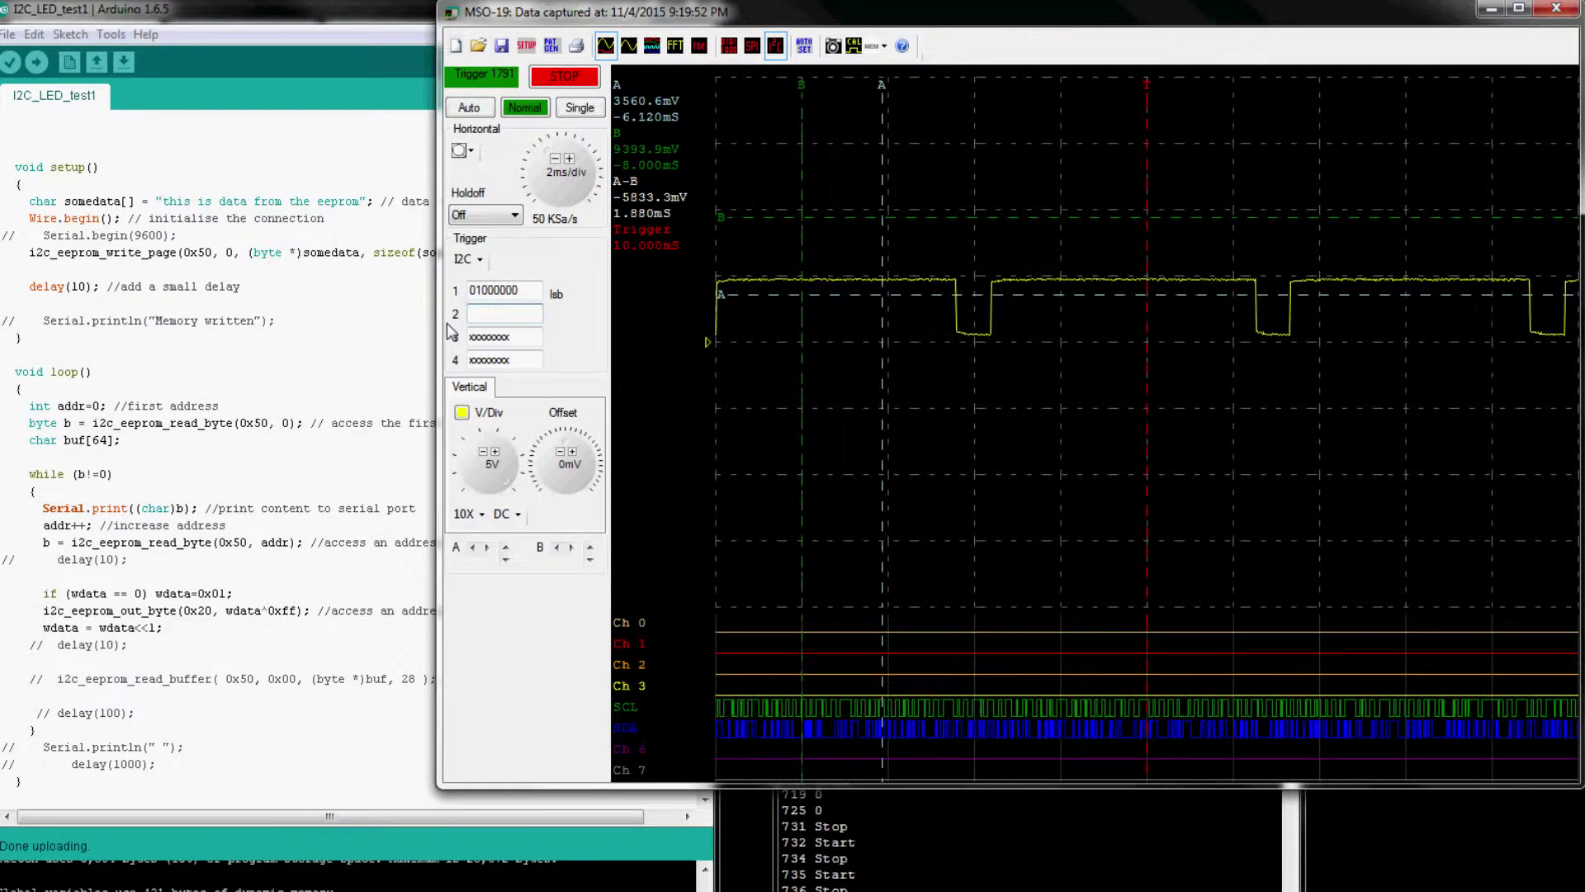
pyautogui.write('1111111')
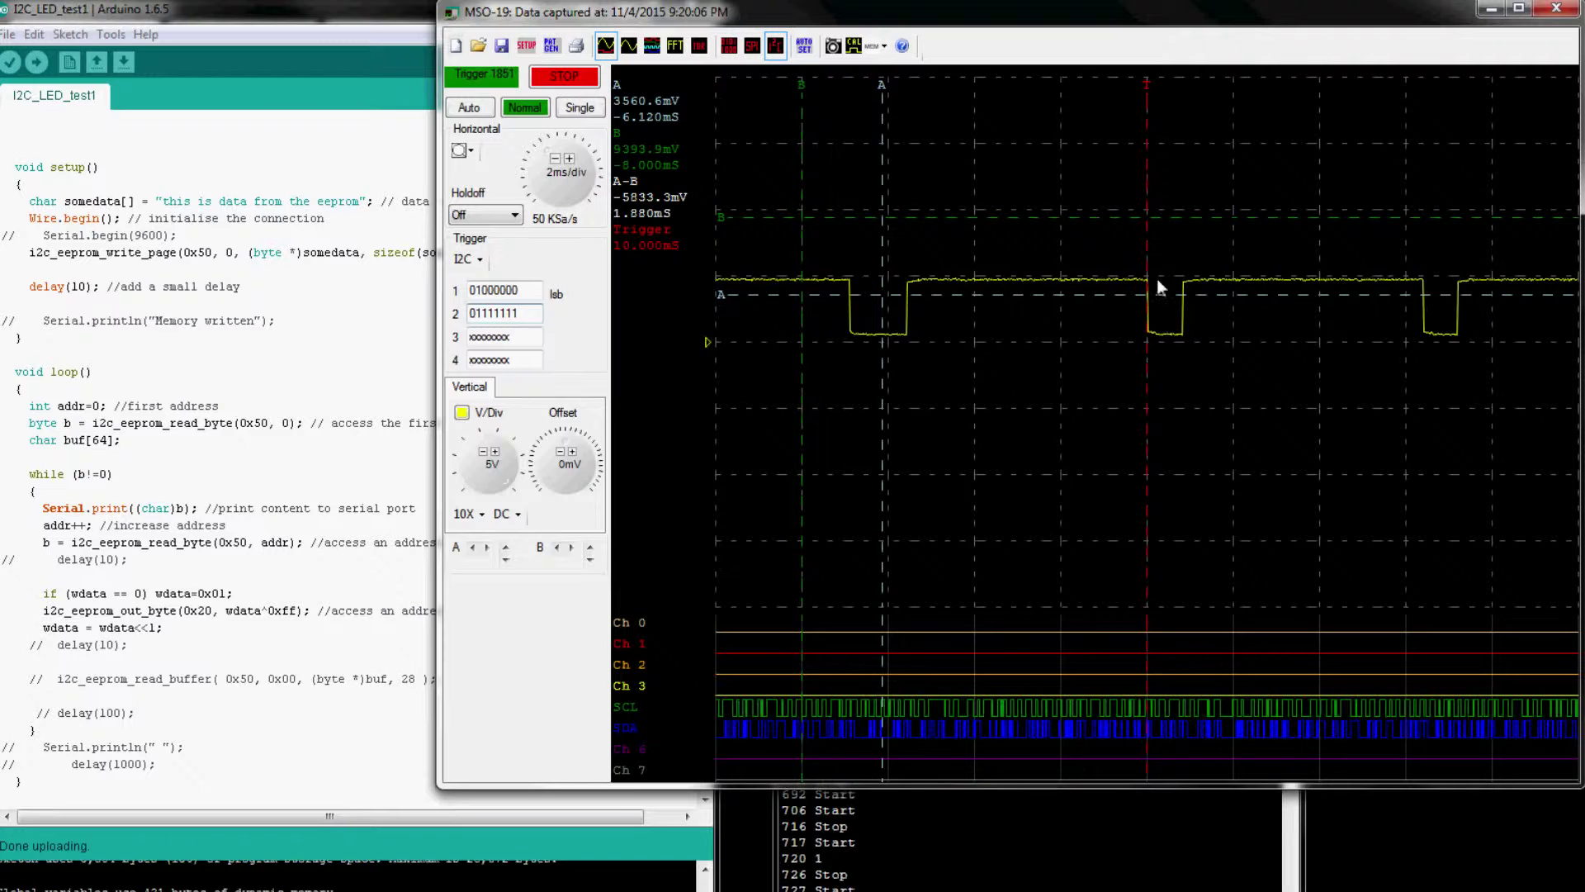
# - Shorten the horizontal timebase to 50 us/div to examine the SCL and SDA signals around the trigger
pyautogui.click(569, 158)
pyautogui.click(569, 159)
pyautogui.click(568, 159)
pyautogui.click(569, 158)
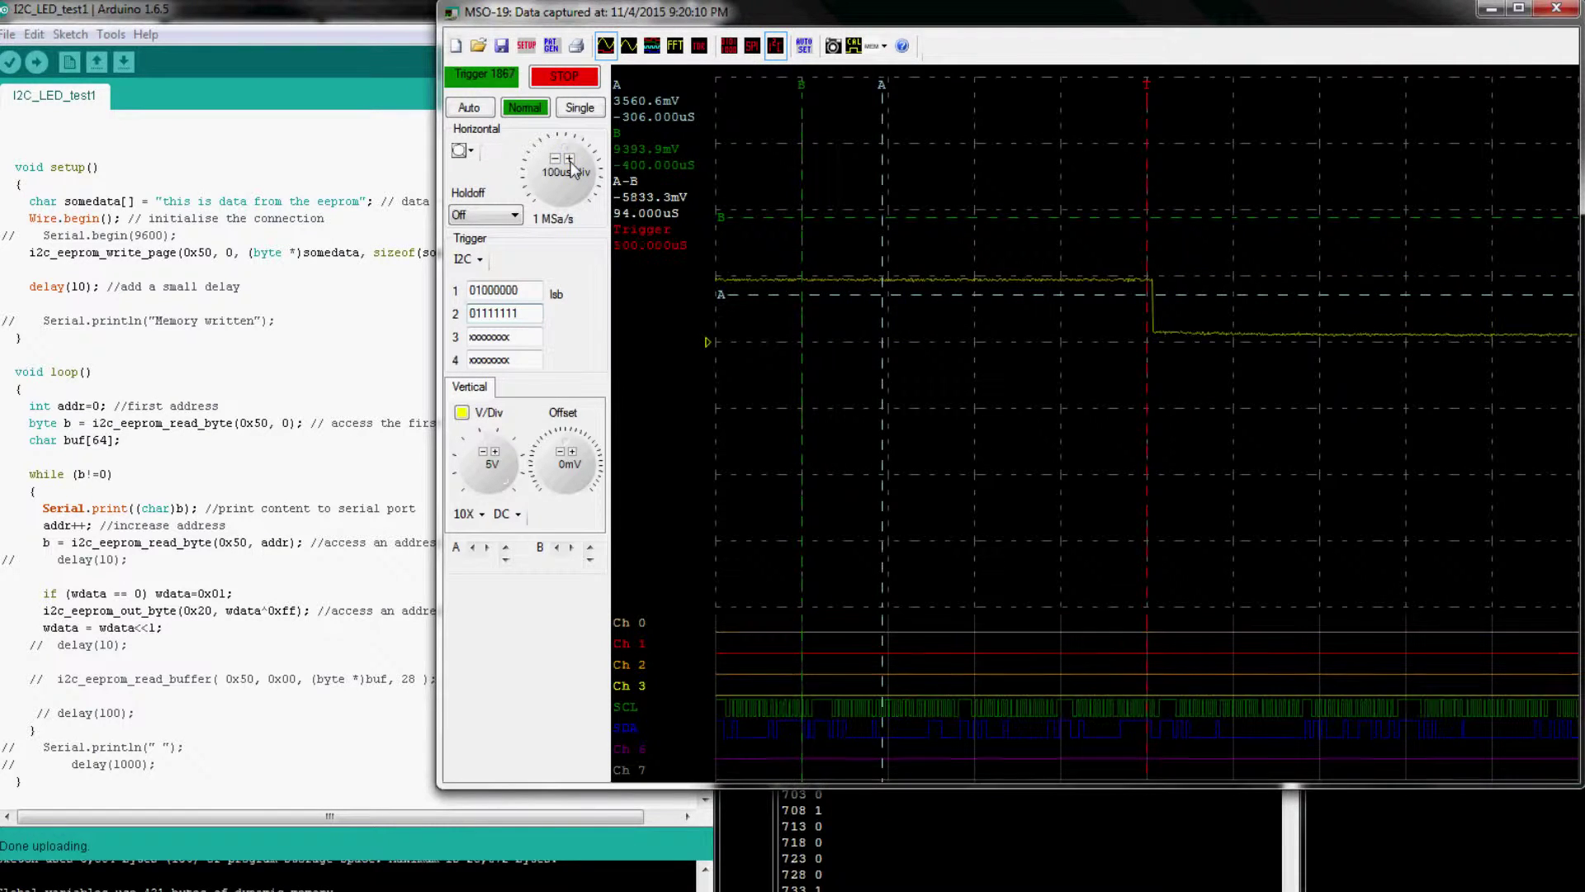
pyautogui.click(569, 159)
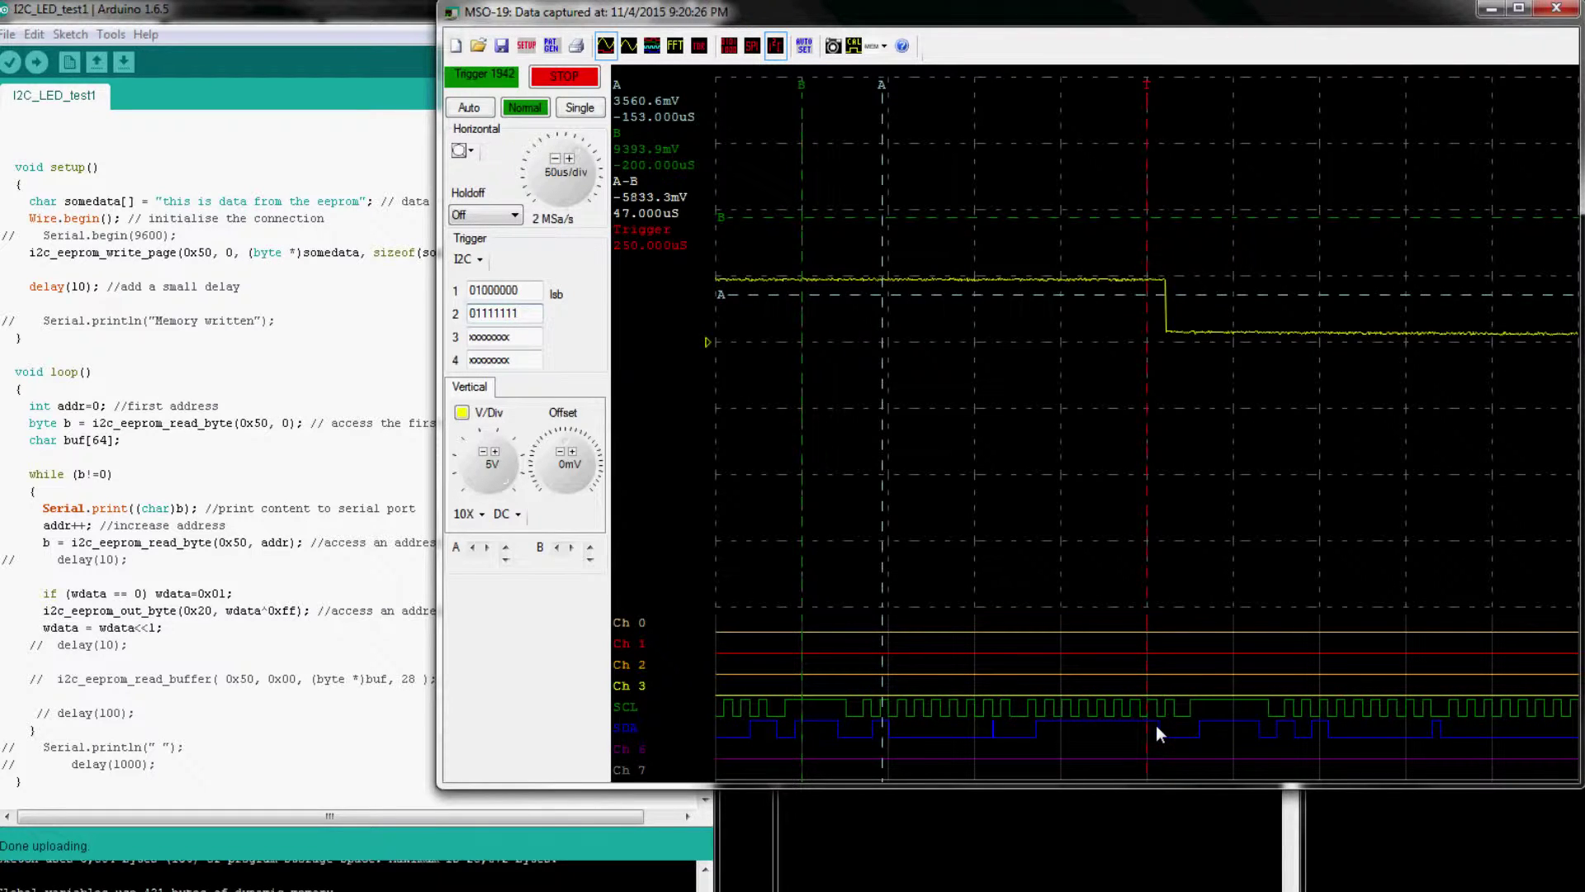
# - Lengthen the horizontal timebase to 200 us/div to examine the analog pulse and the I2C traffic around the trigger
pyautogui.click(555, 158)
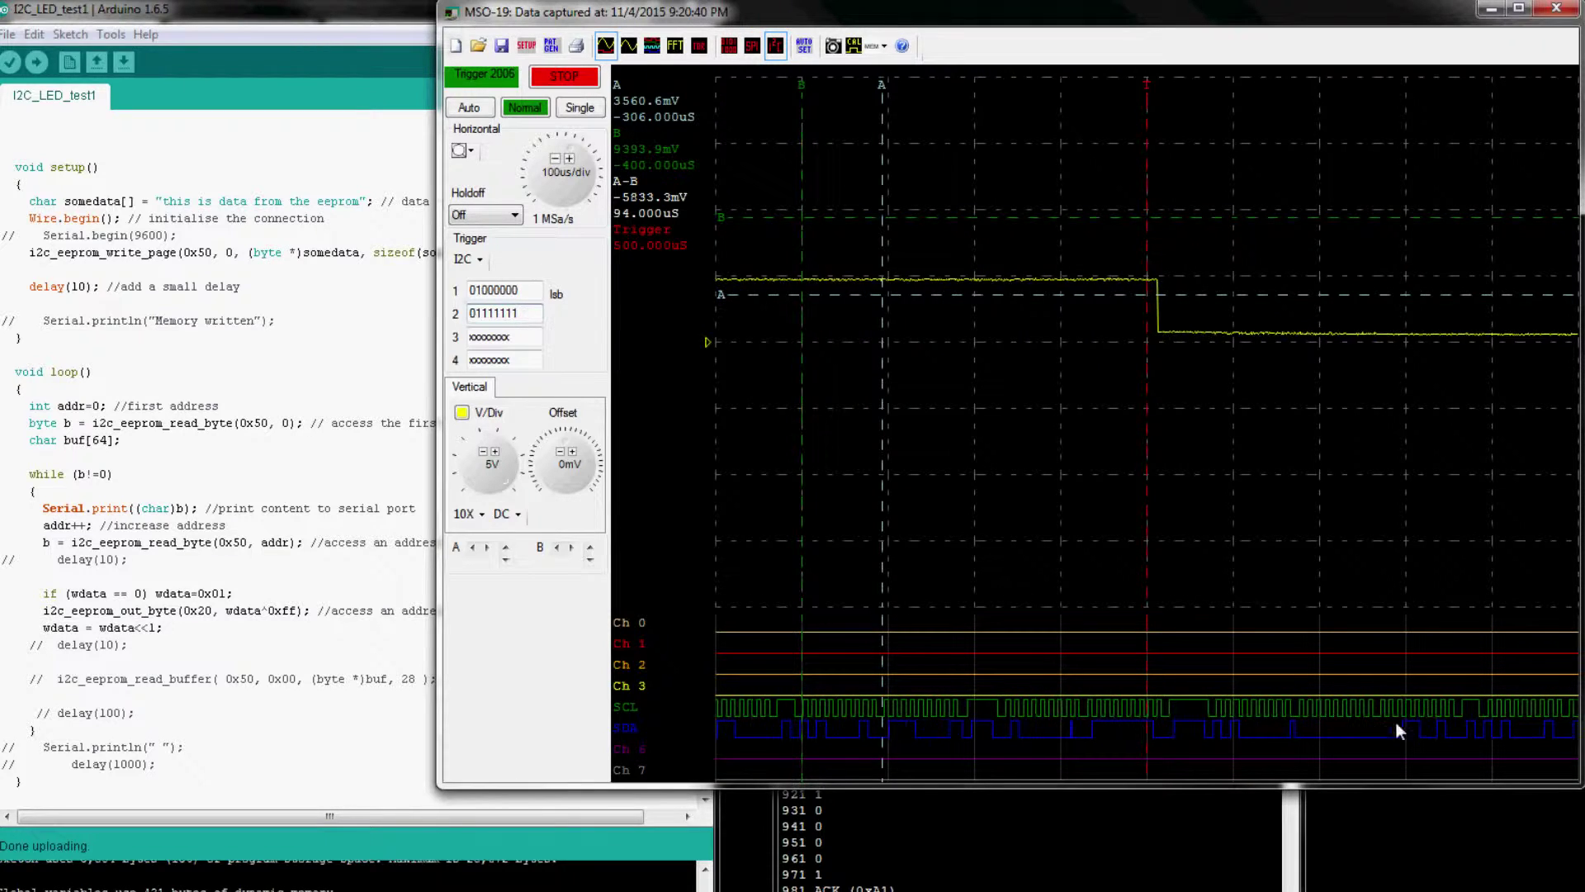
pyautogui.click(555, 161)
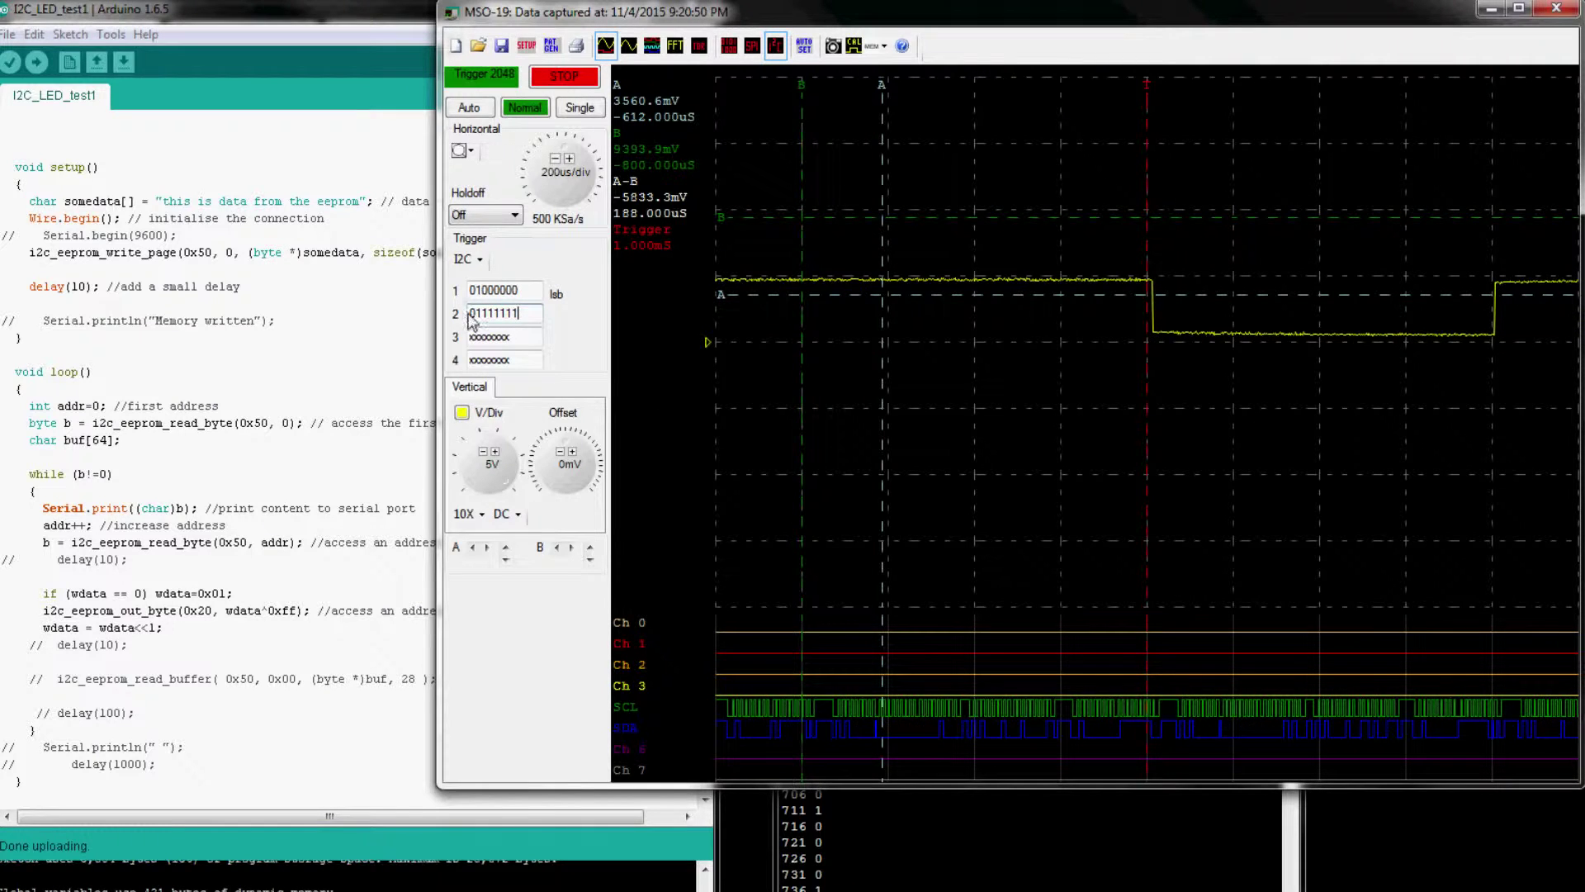
pyautogui.click(531, 310)
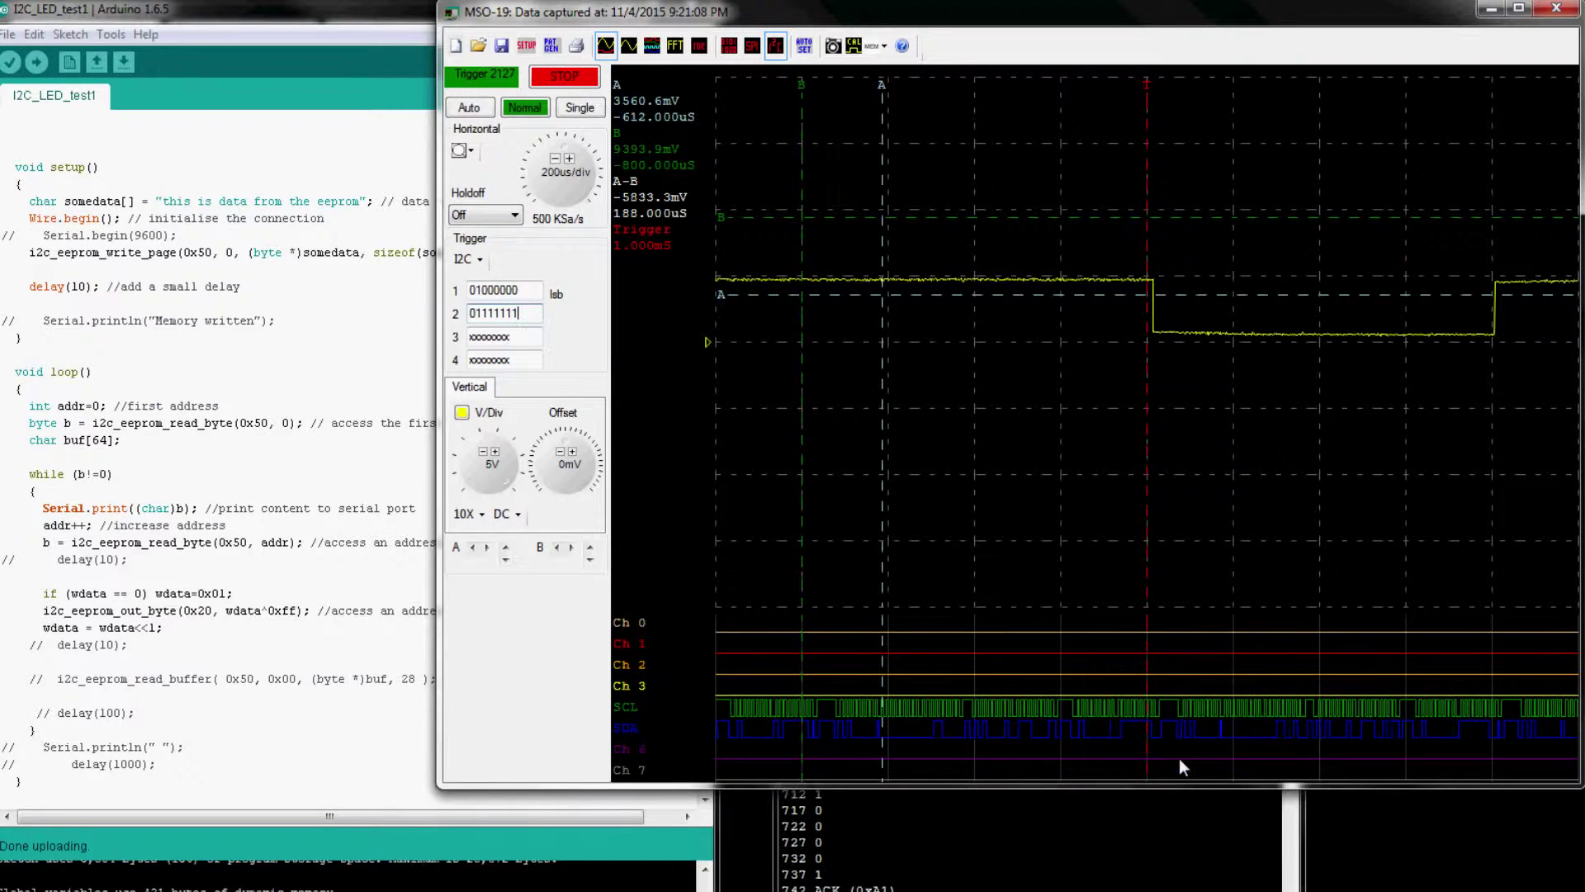
pyautogui.click(530, 313)
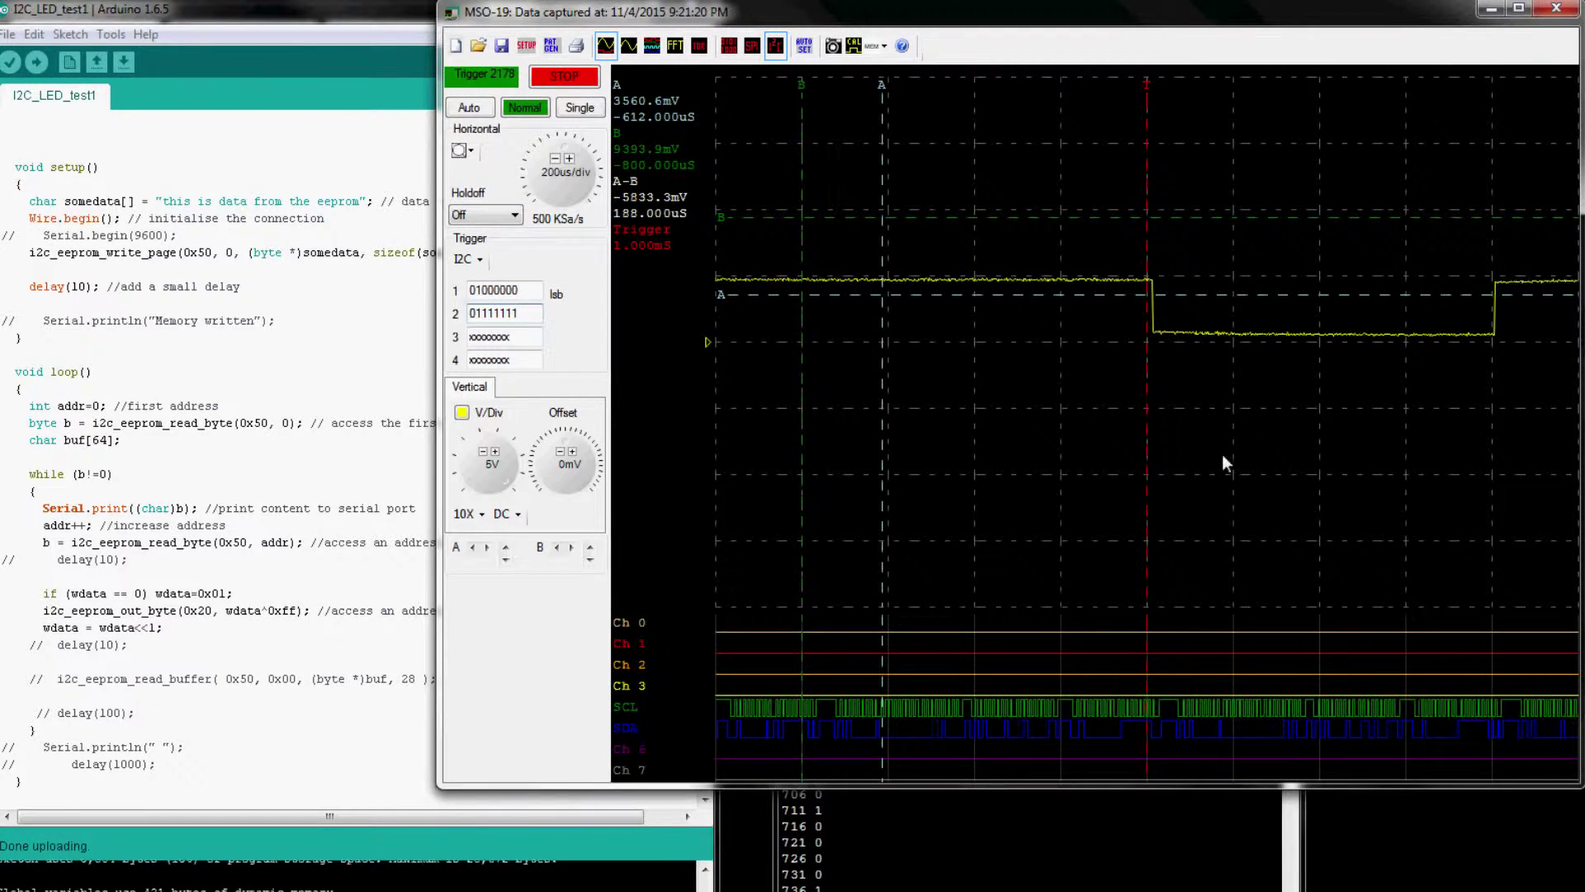
# - Open the I2C decode list, enlarge it, examine the 0x40 and 0x7F bytes around the trigger, and place it clear of the scope controls
pyautogui.click(776, 48)
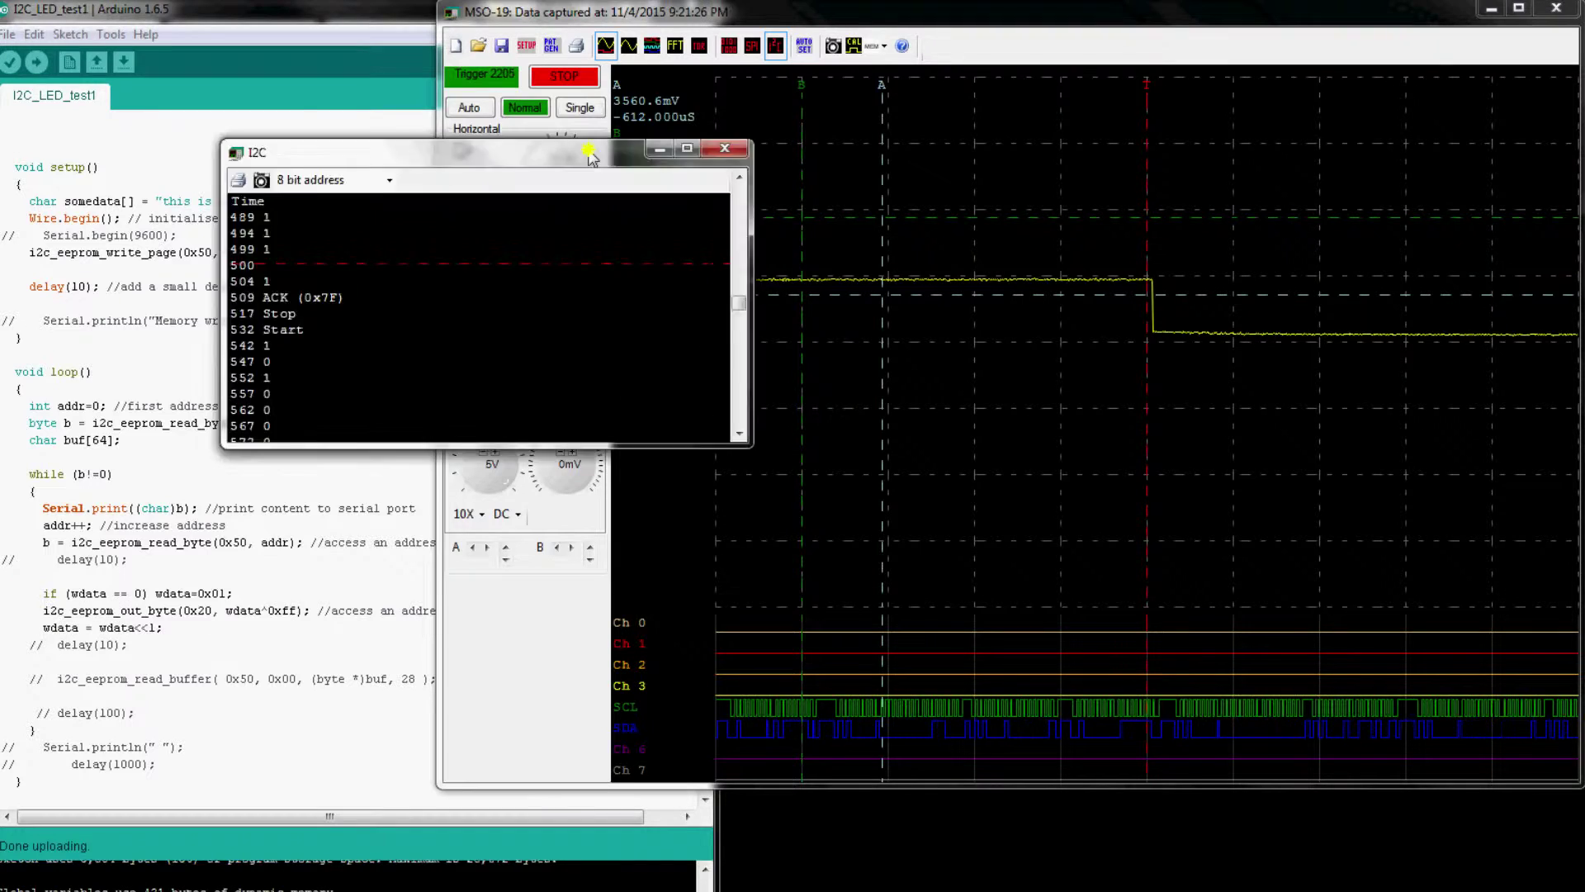
pyautogui.moveTo(642, 423); pyautogui.dragTo(648, 890)
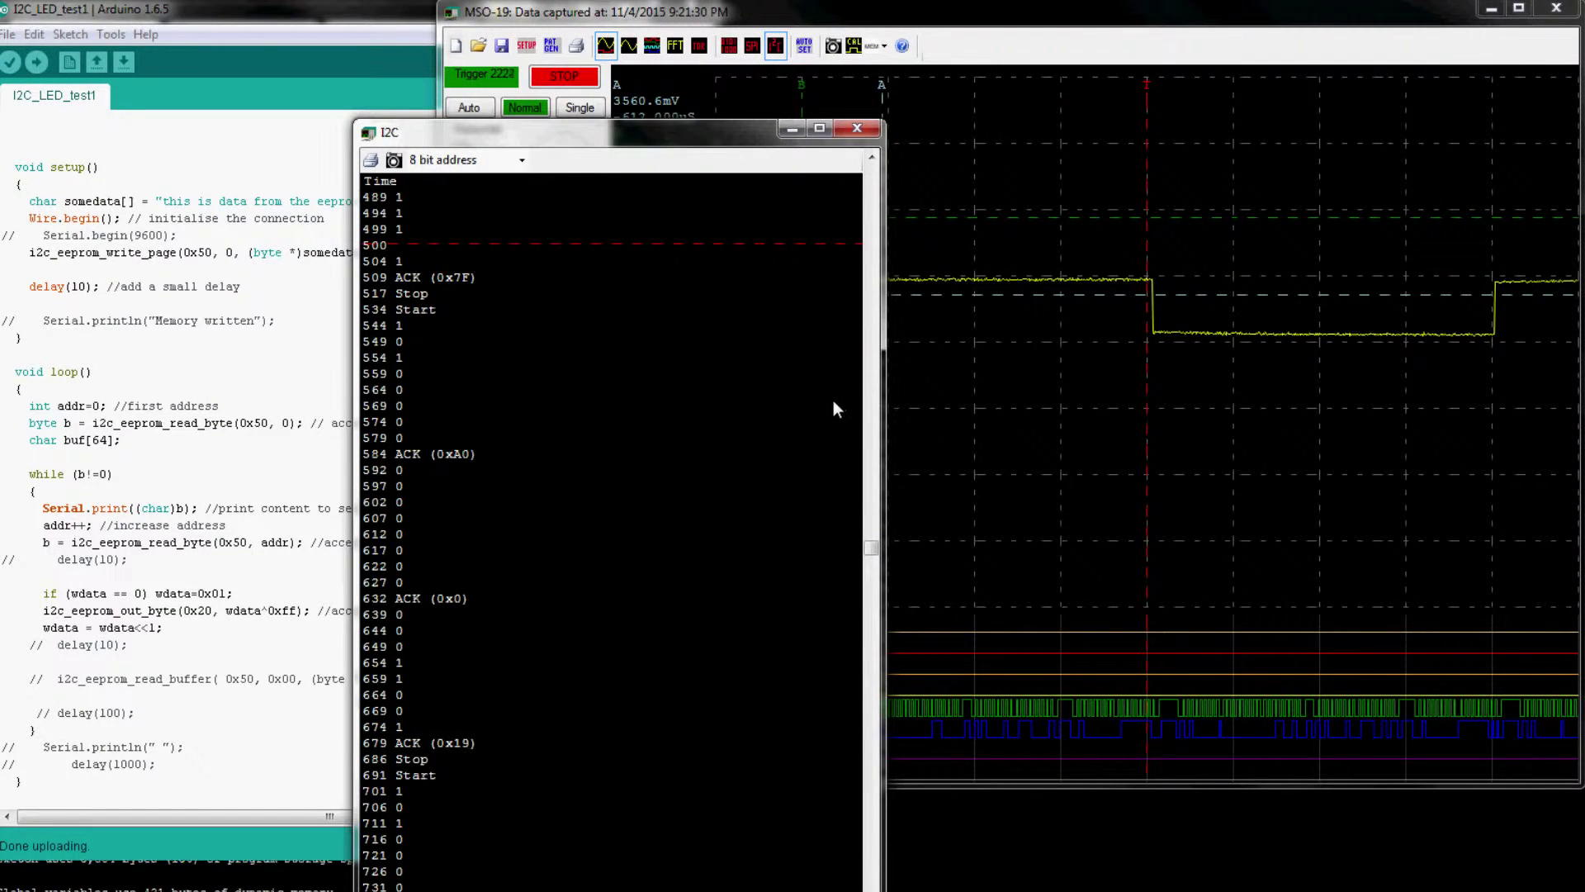
pyautogui.click(872, 157)
pyautogui.click(873, 156)
pyautogui.click(873, 157)
pyautogui.click(872, 157)
pyautogui.click(873, 157)
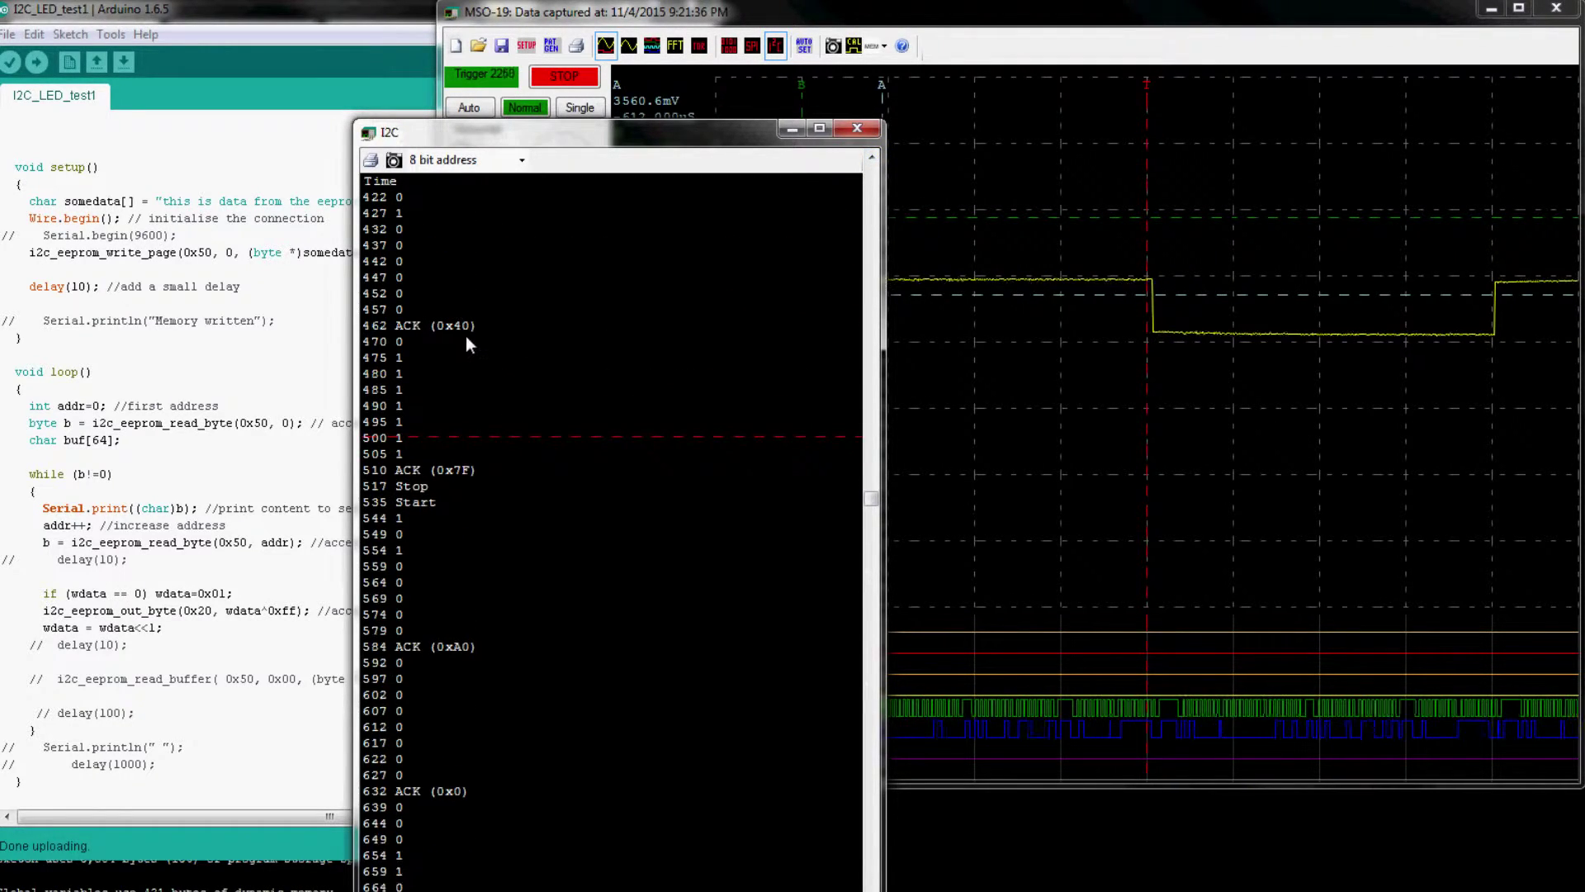
pyautogui.click(873, 157)
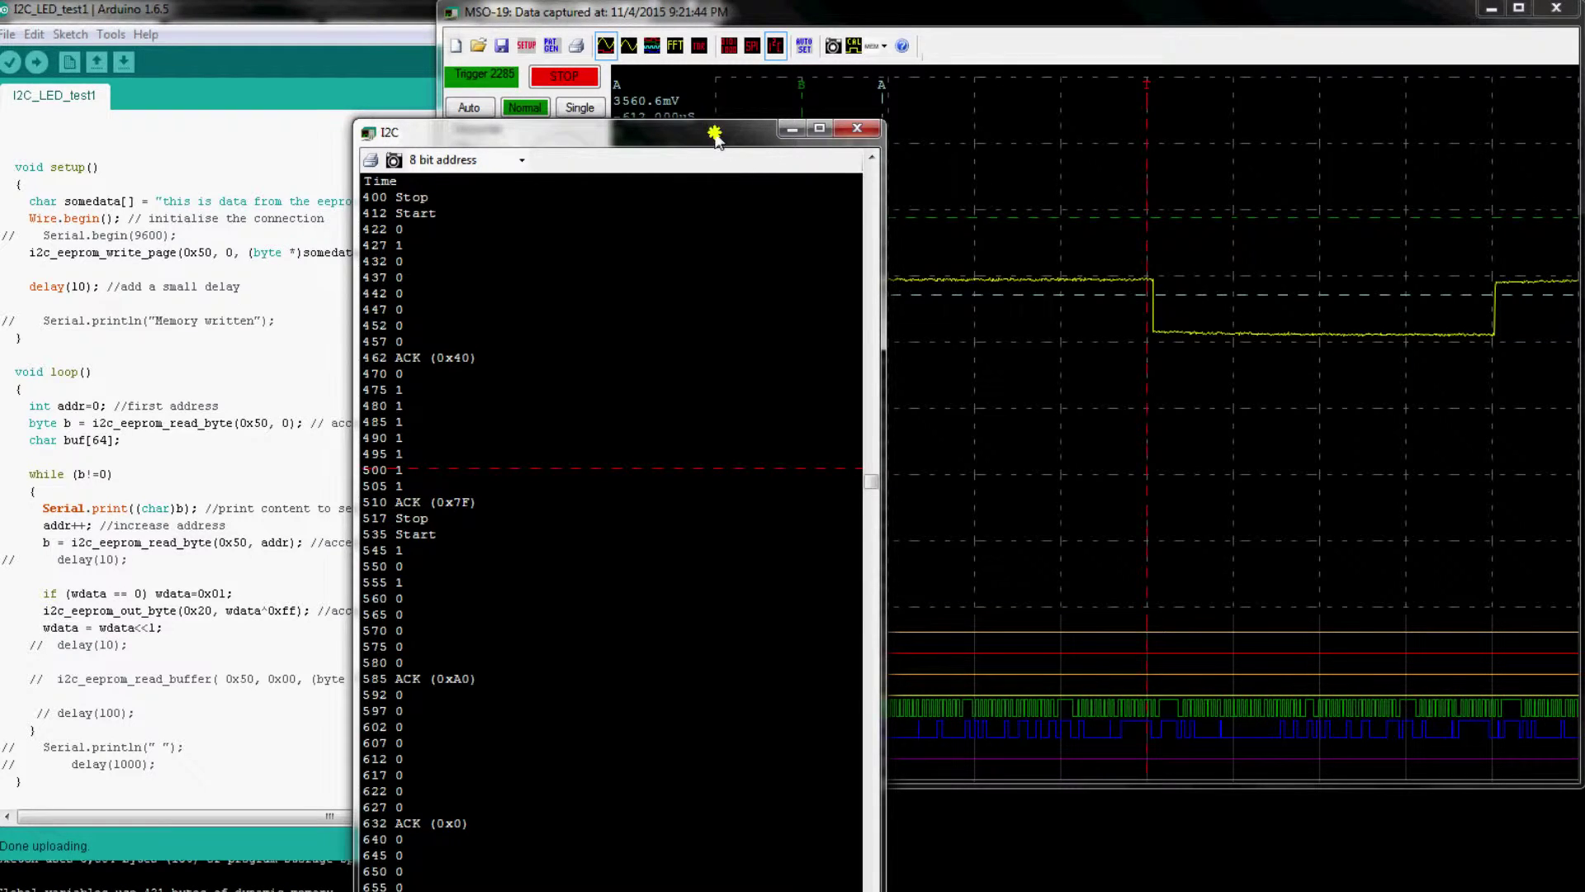
pyautogui.moveTo(708, 131); pyautogui.dragTo(1150, 130)
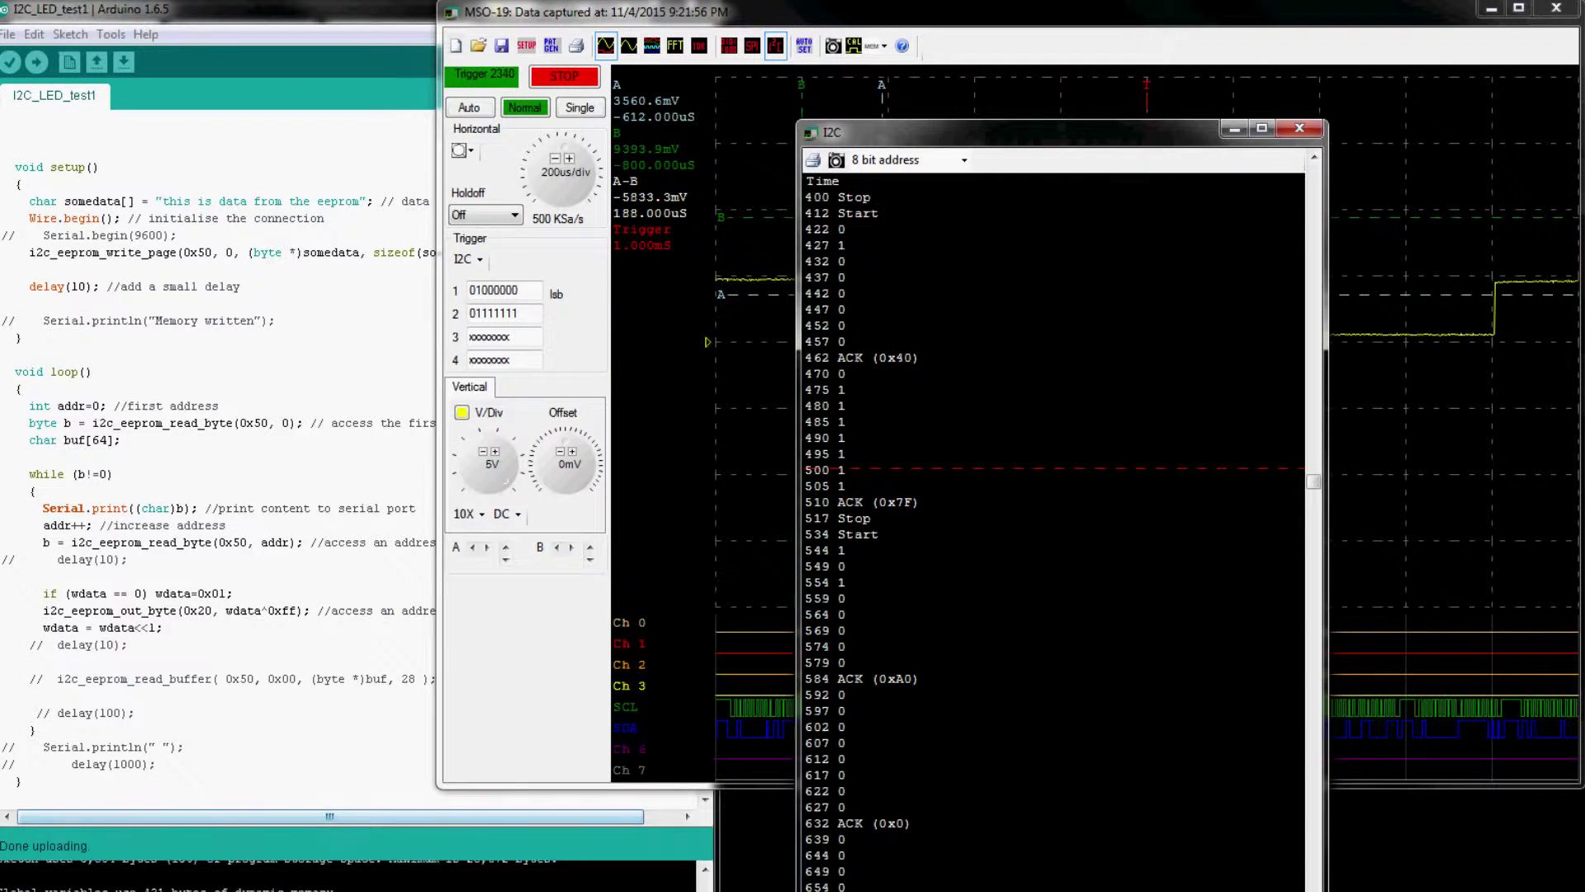
# - Uncomment the i2c_eeprom_read_buffer line in the Arduino sketch's loop and upload the sketch to the board
pyautogui.click(285, 380)
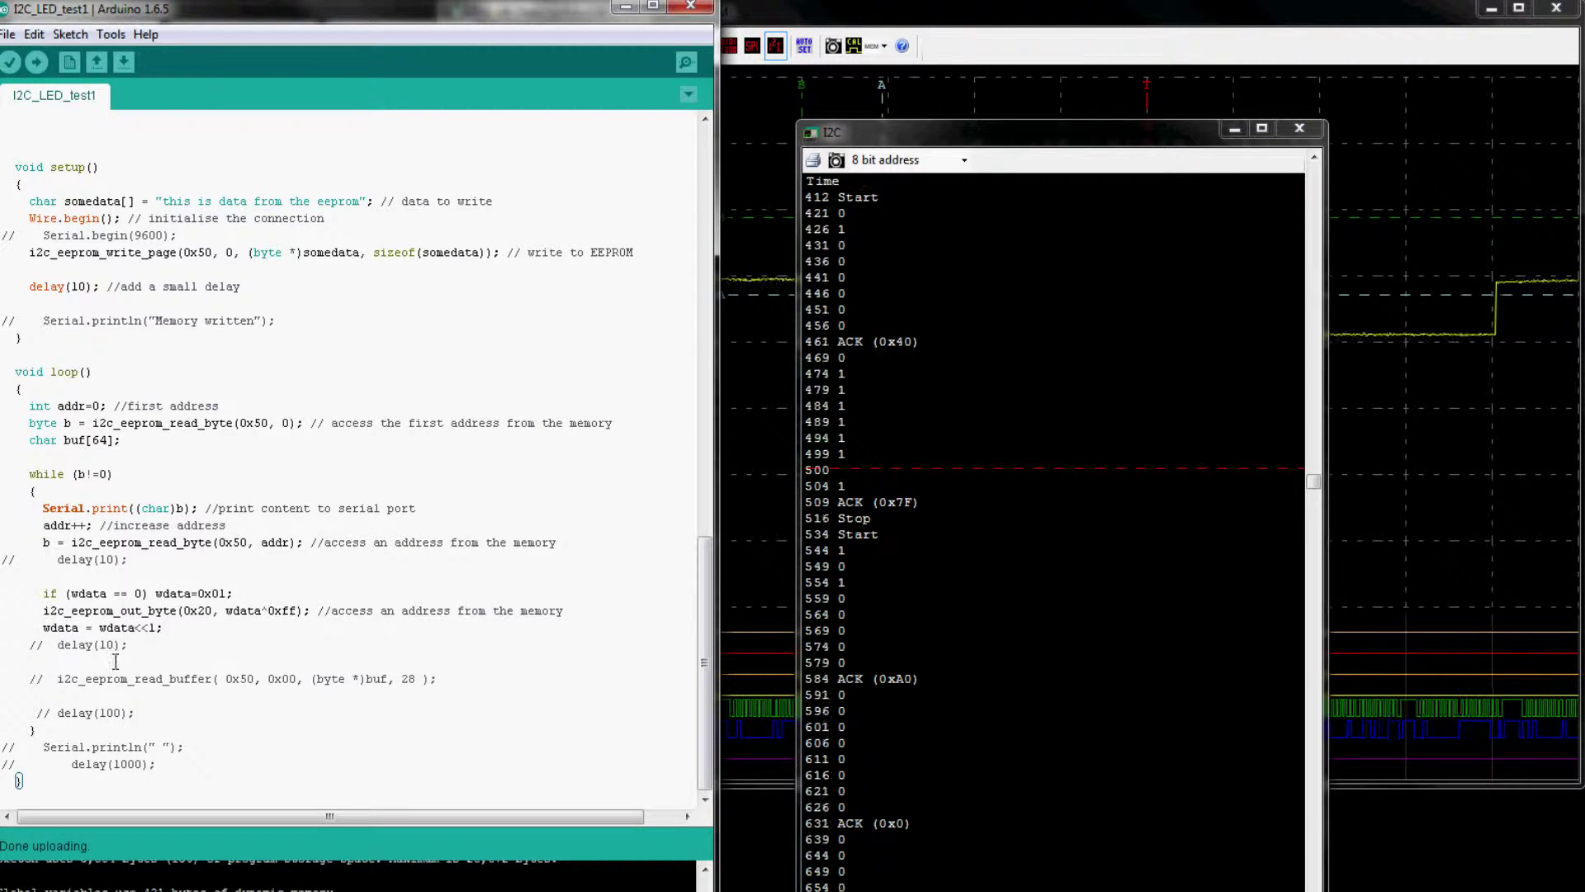
pyautogui.press('Delete')
pyautogui.press('Delete')
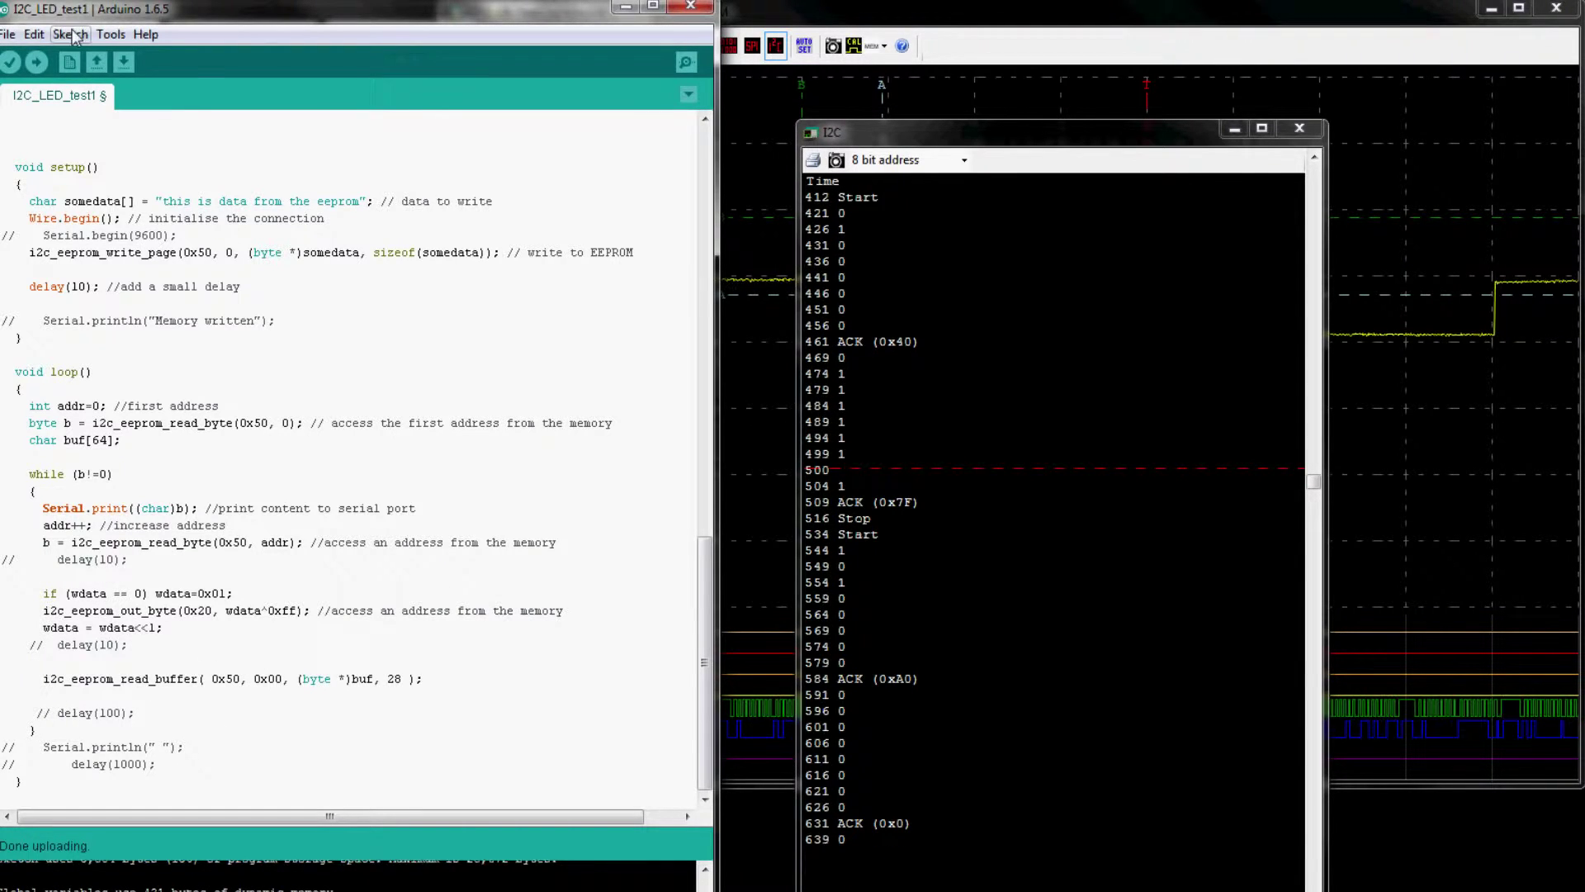
pyautogui.click(37, 64)
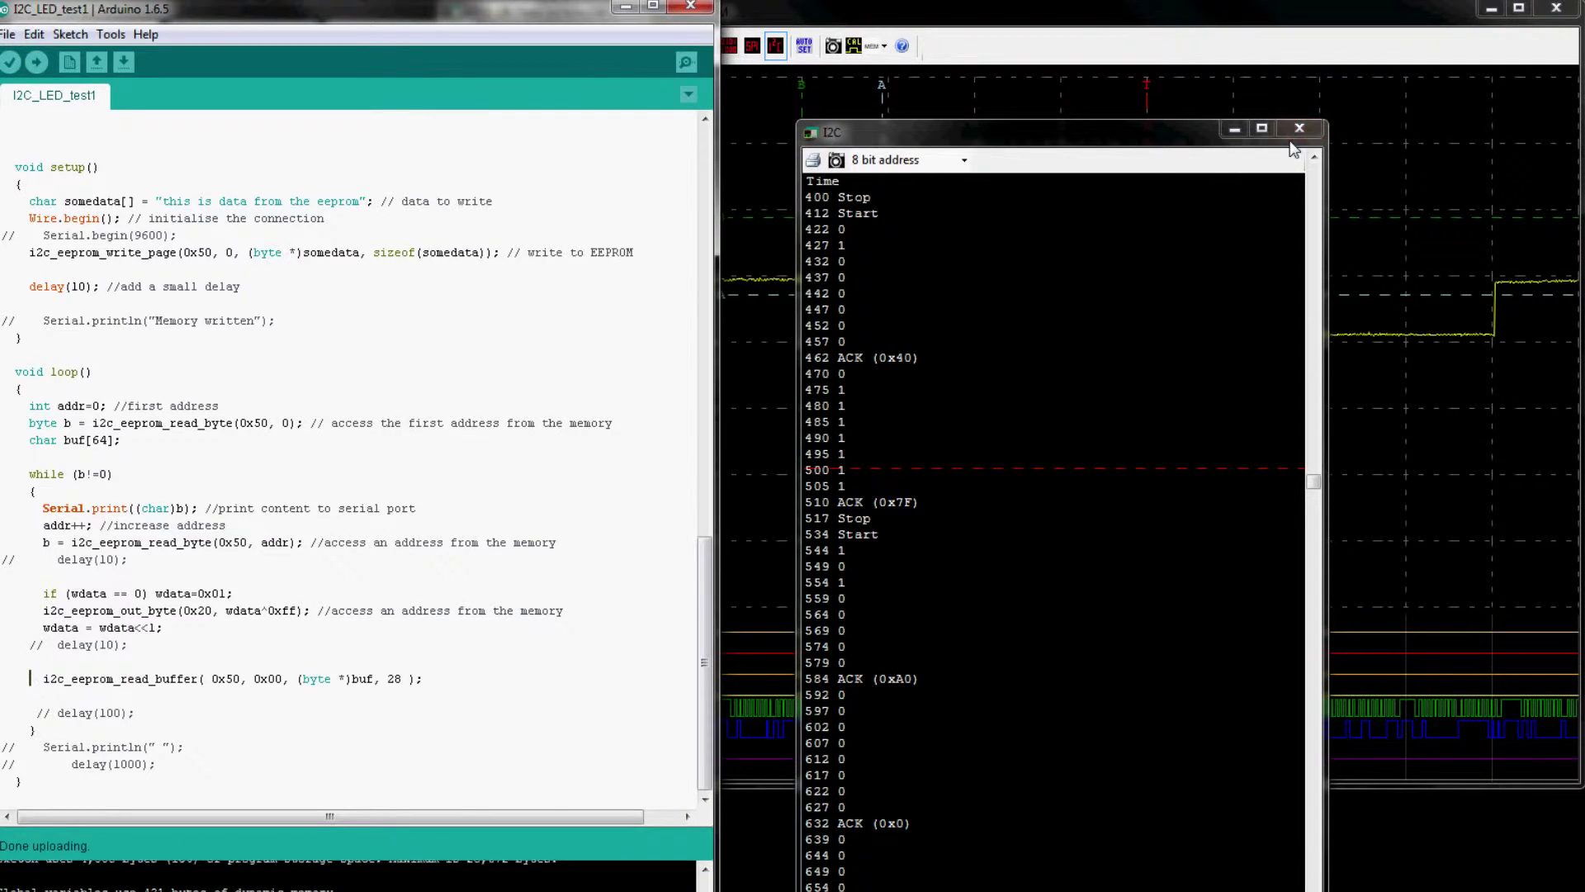
# - Return to the MSO-19 oscilloscope and set the horizontal timebase to 500 us/div to examine the added buffer reads
pyautogui.click(1062, 78)
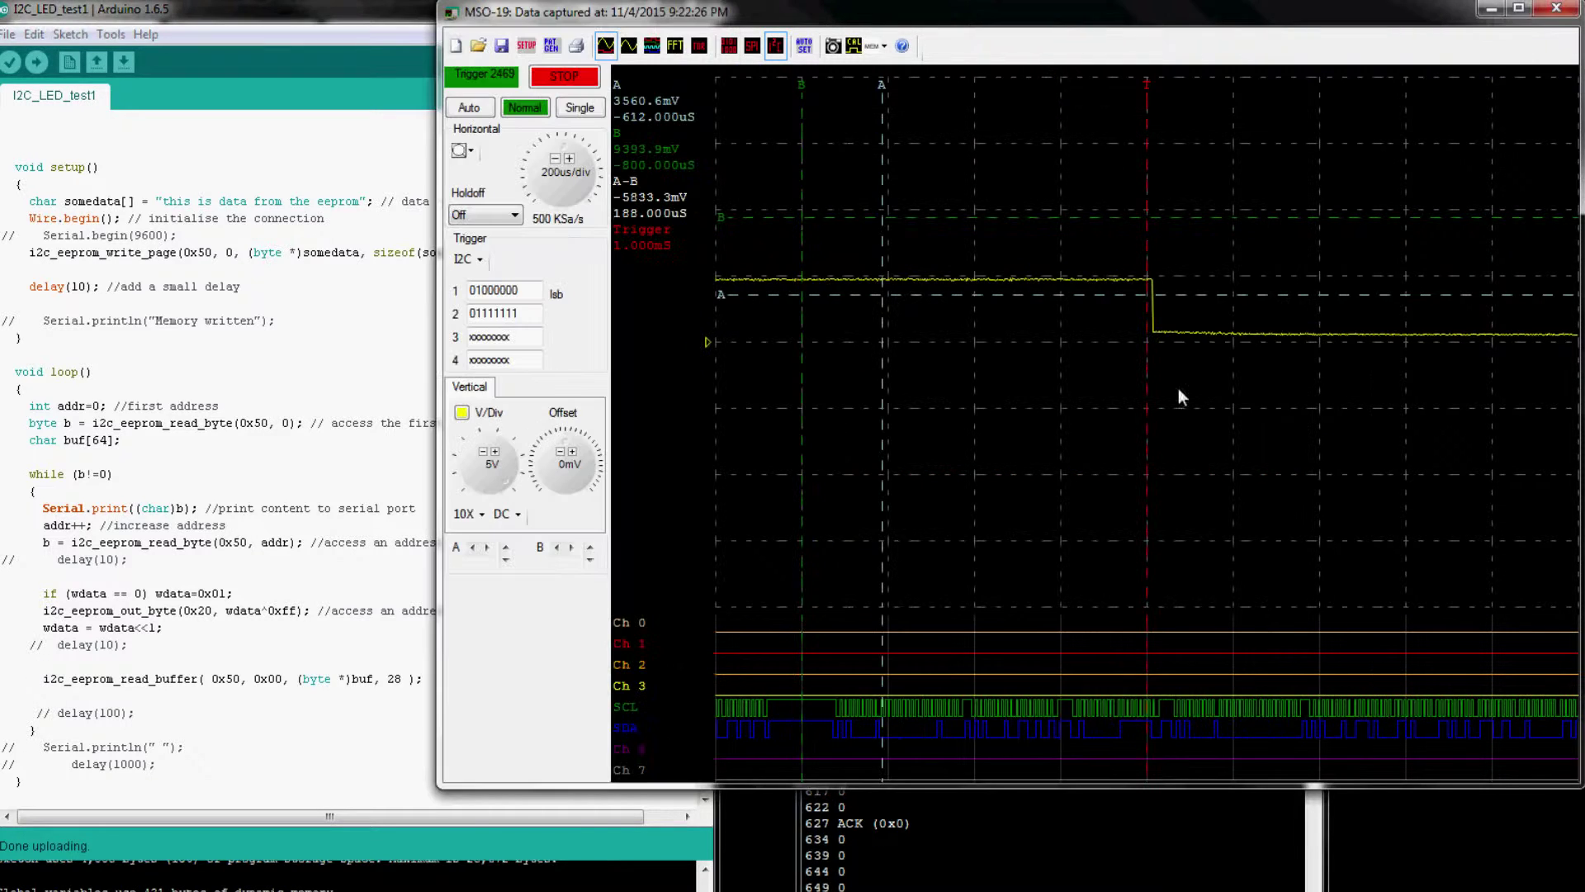
pyautogui.click(555, 158)
pyautogui.click(554, 159)
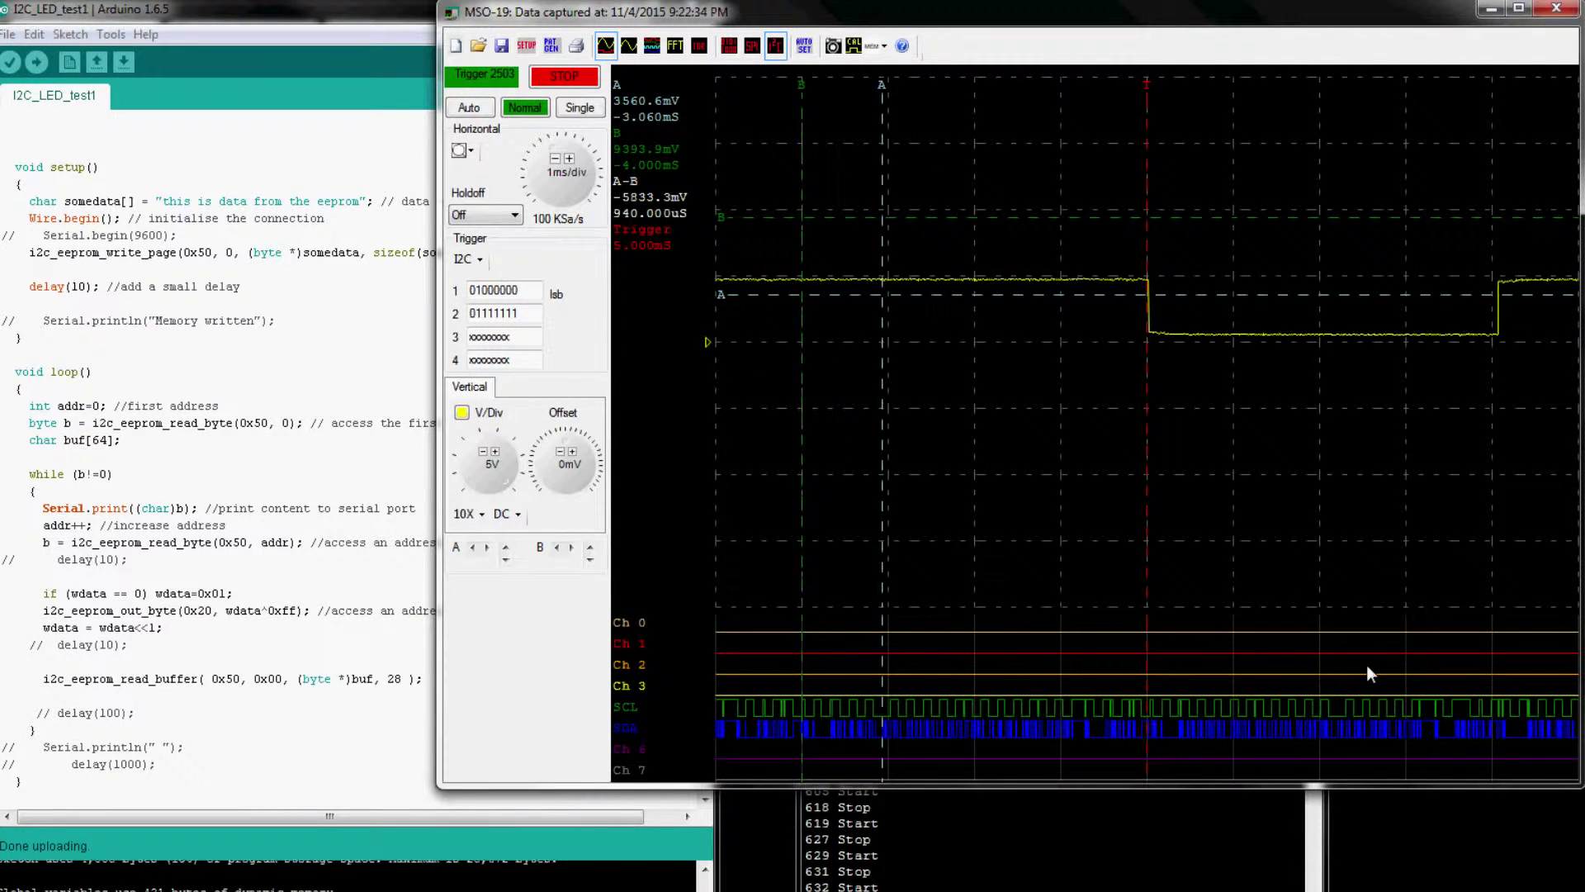
pyautogui.click(570, 159)
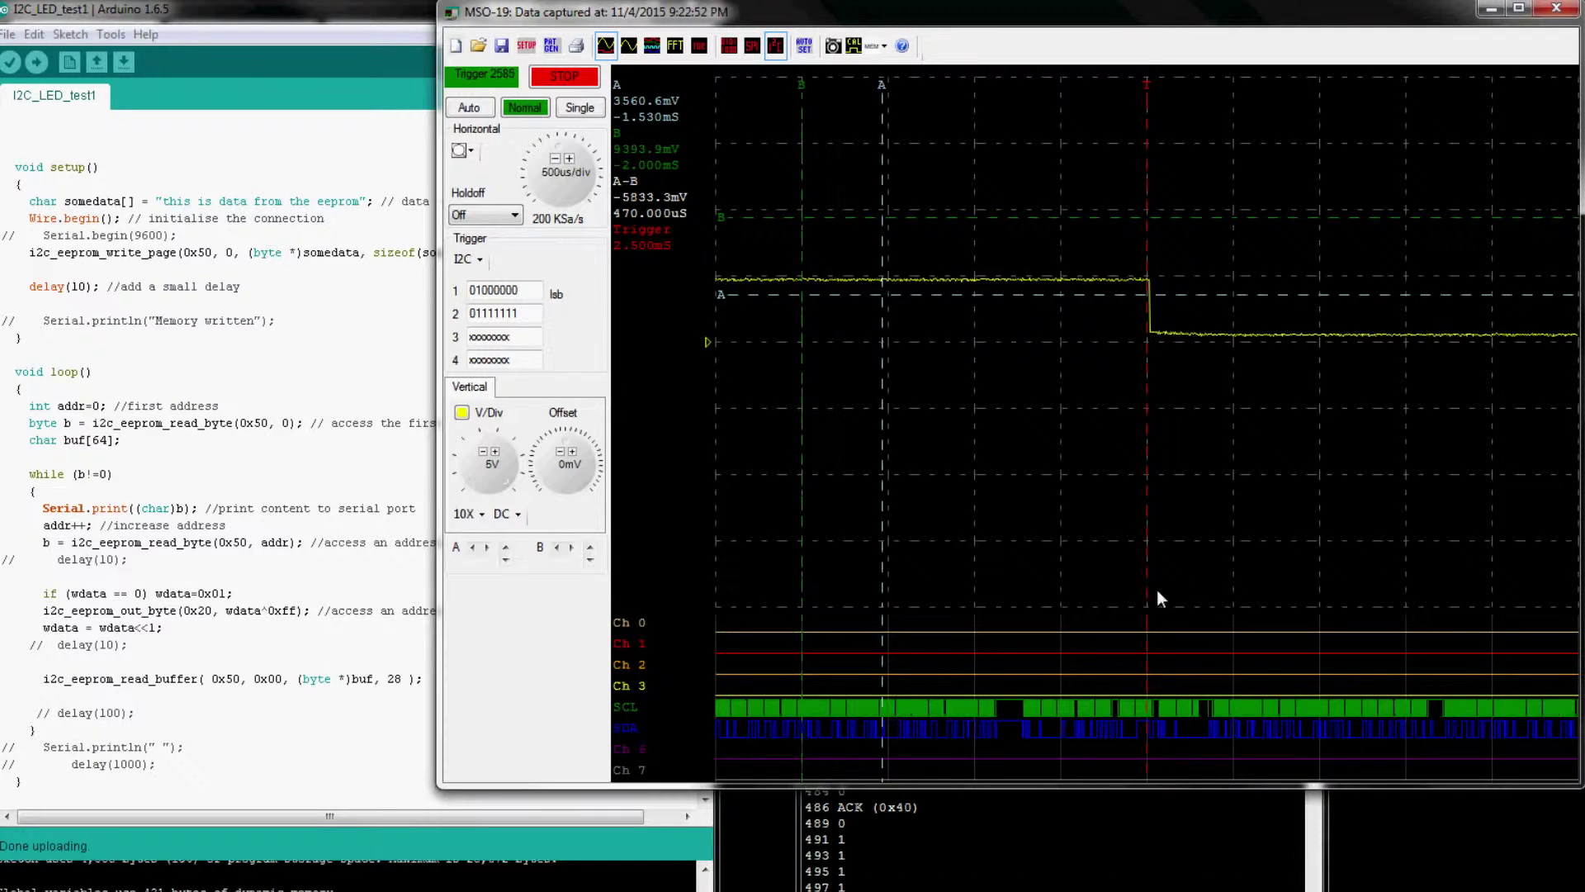
# - Check the somedata string in the Arduino sketch and look up its character codes in the browser's ASCII table
pyautogui.click(511, 290)
pyautogui.doubleClick(512, 290)
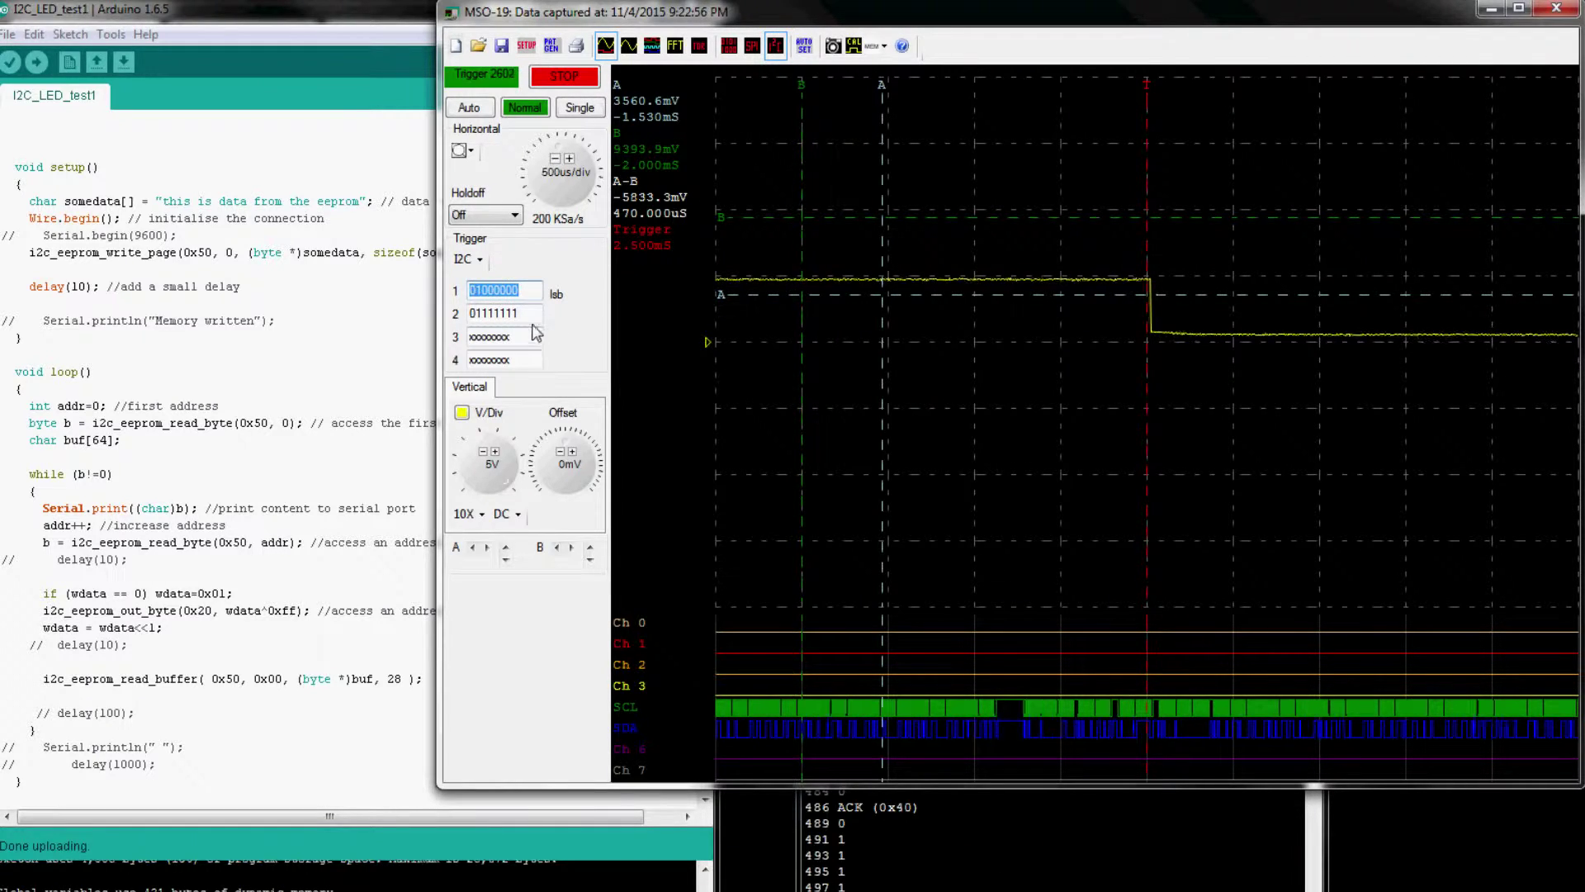
pyautogui.click(346, 478)
pyautogui.scroll(2, 177, 346)
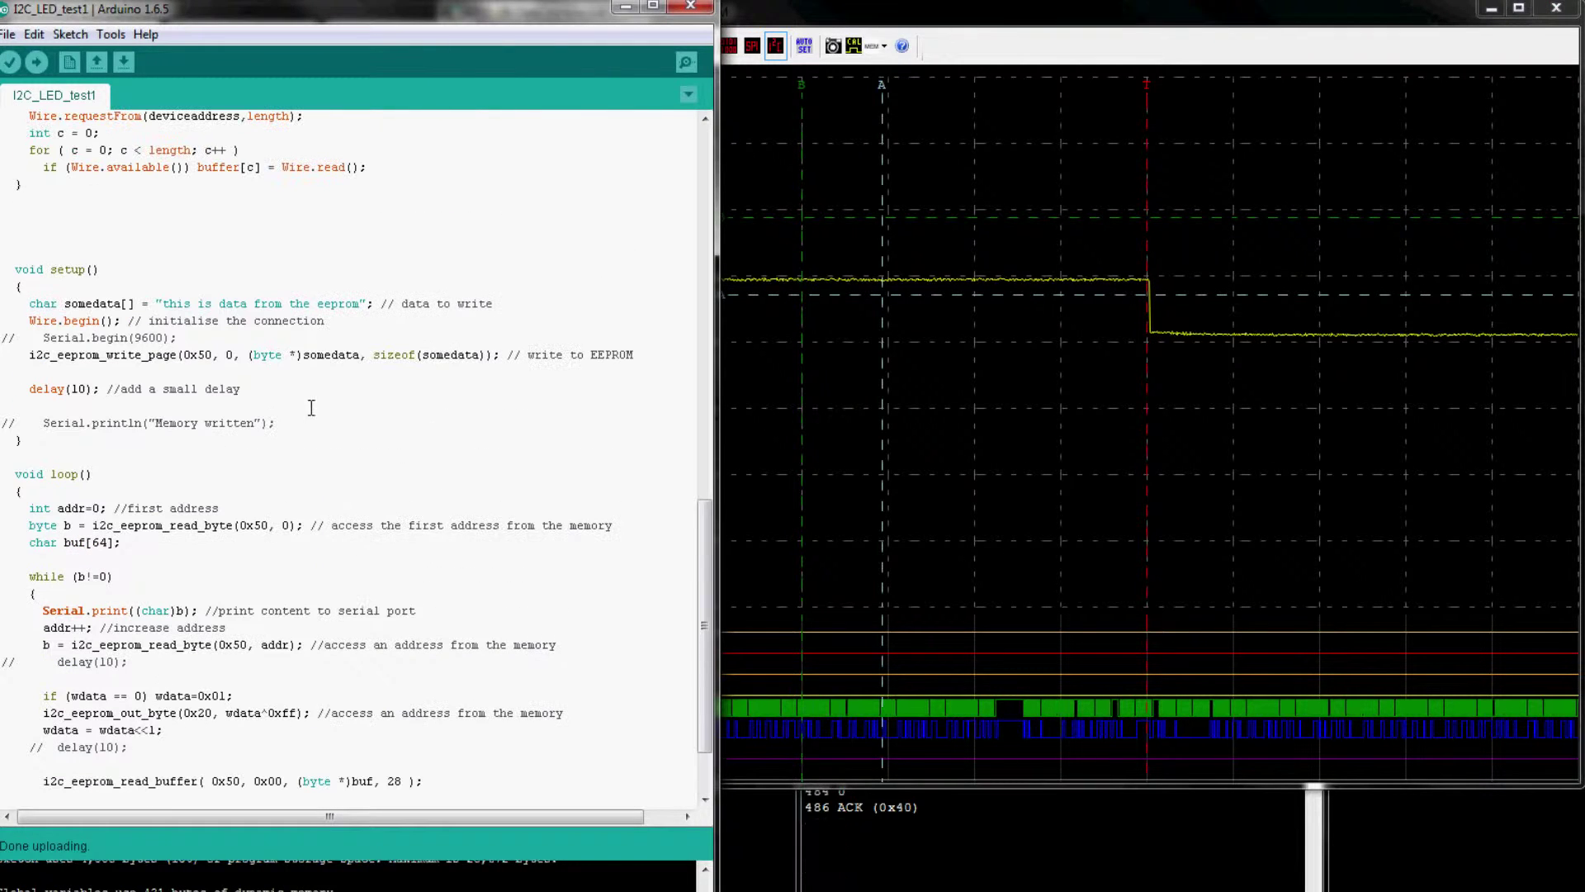
pyautogui.click(894, 442)
pyautogui.doubleClick(532, 294)
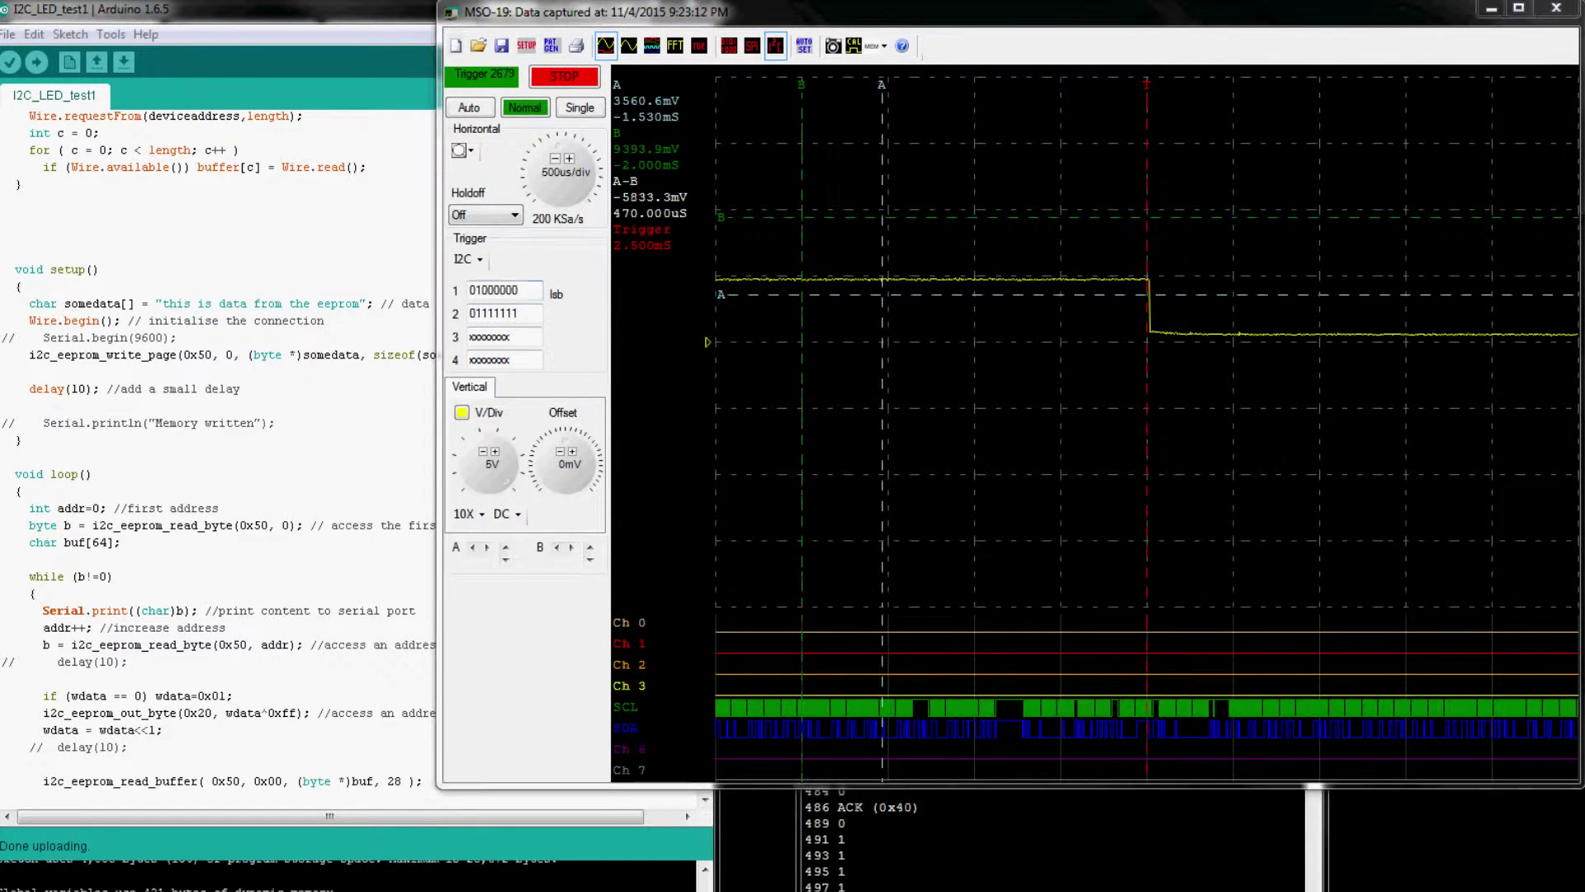
pyautogui.hotkey('alt', 'Tab')
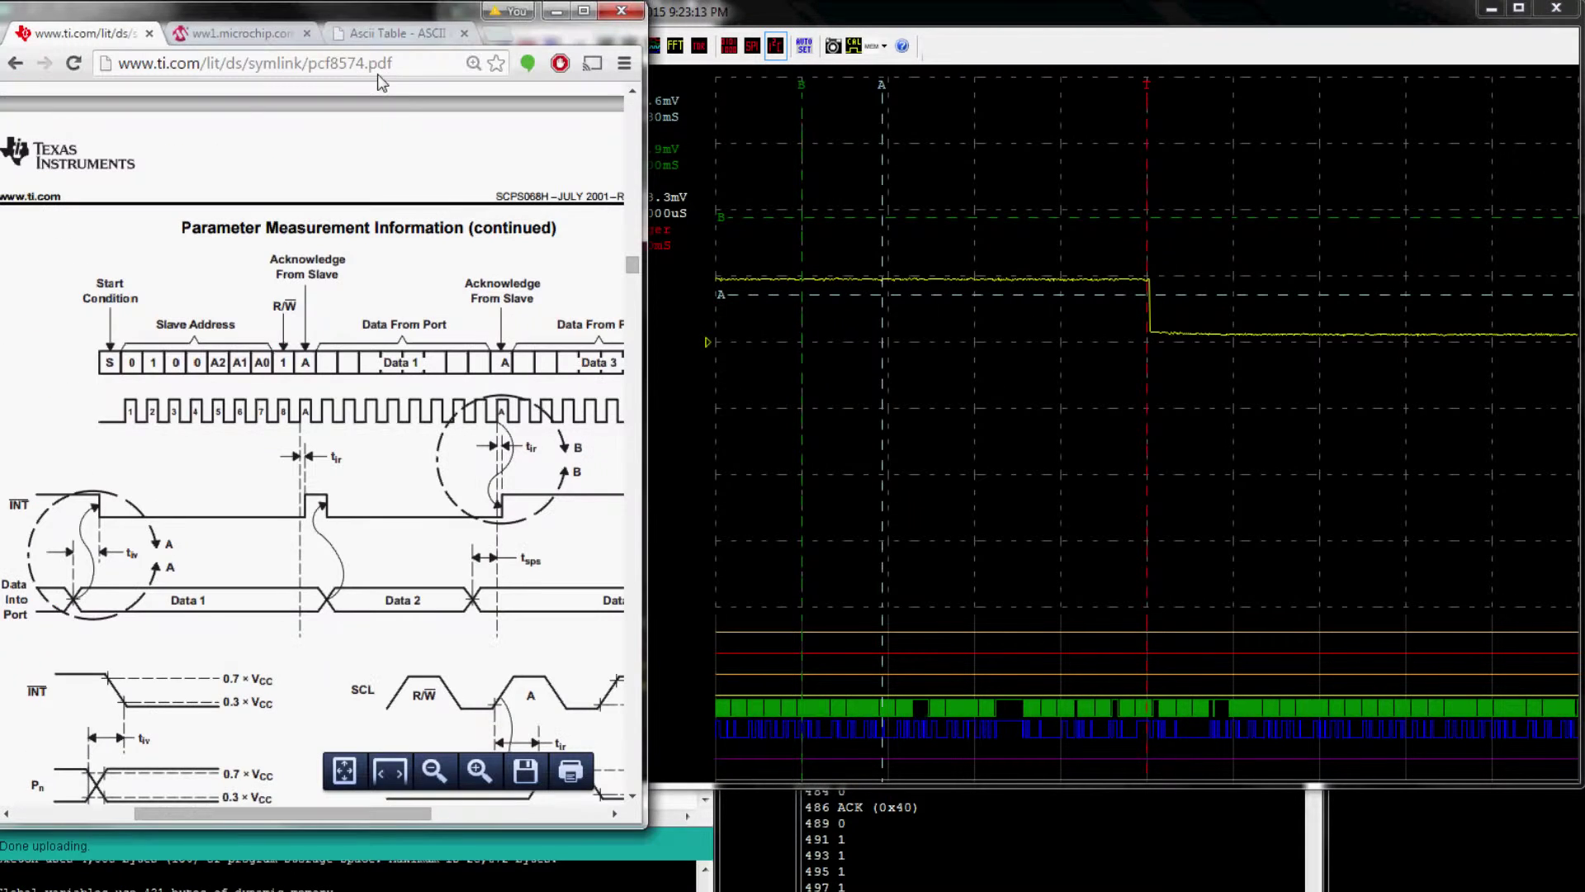
pyautogui.click(400, 35)
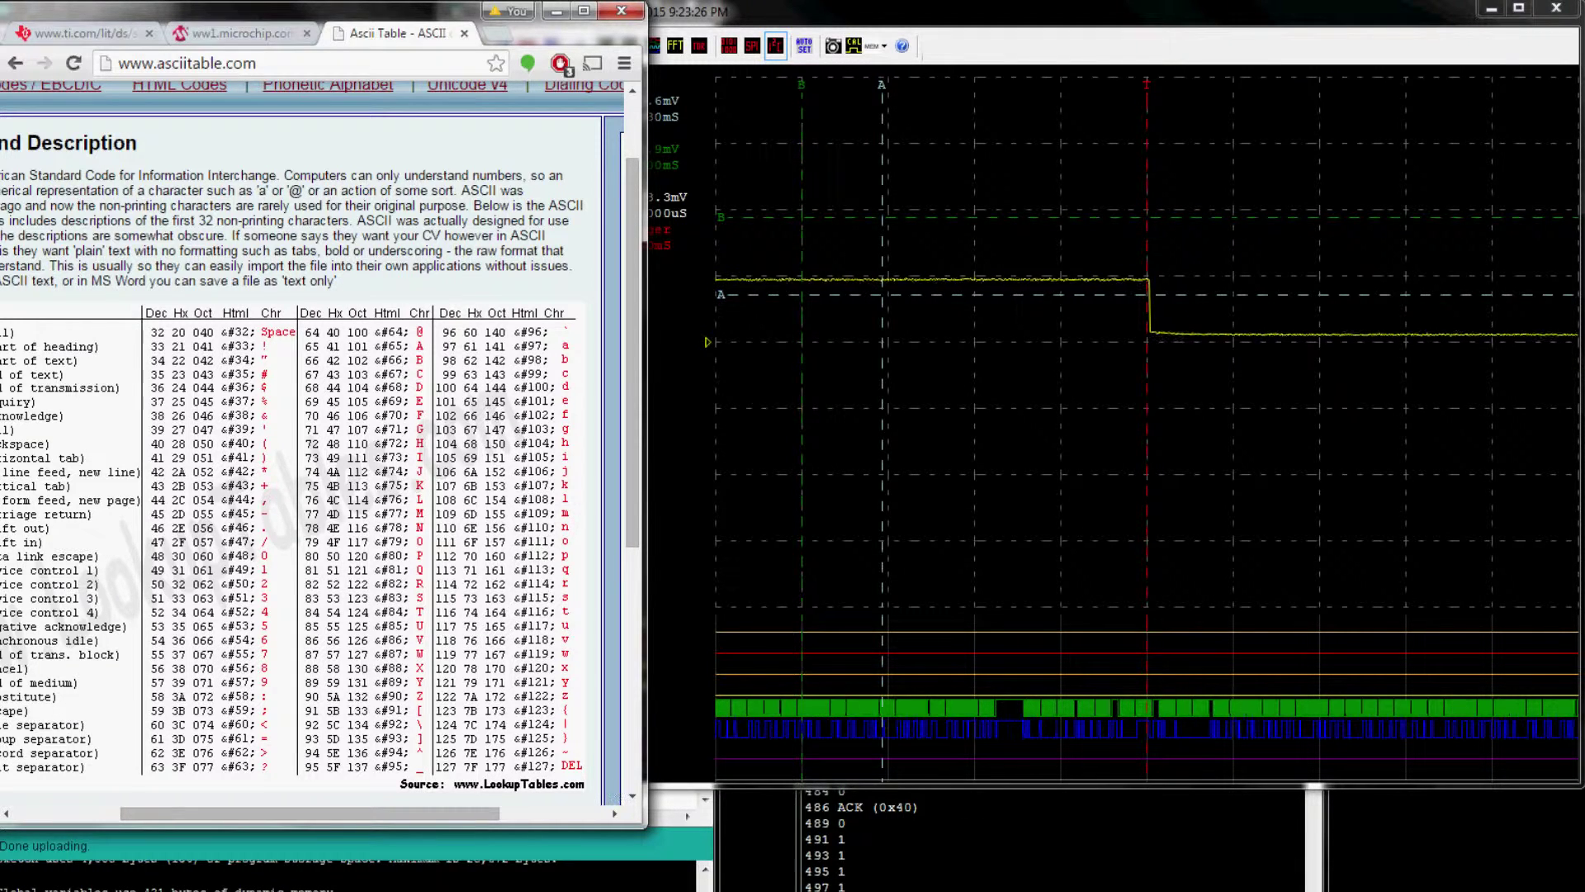
# - On the MSO-19 oscilloscope, set I2C trigger bytes 1 to 4 to 01100100, 01100001, 01110100 and 01000001
pyautogui.click(698, 543)
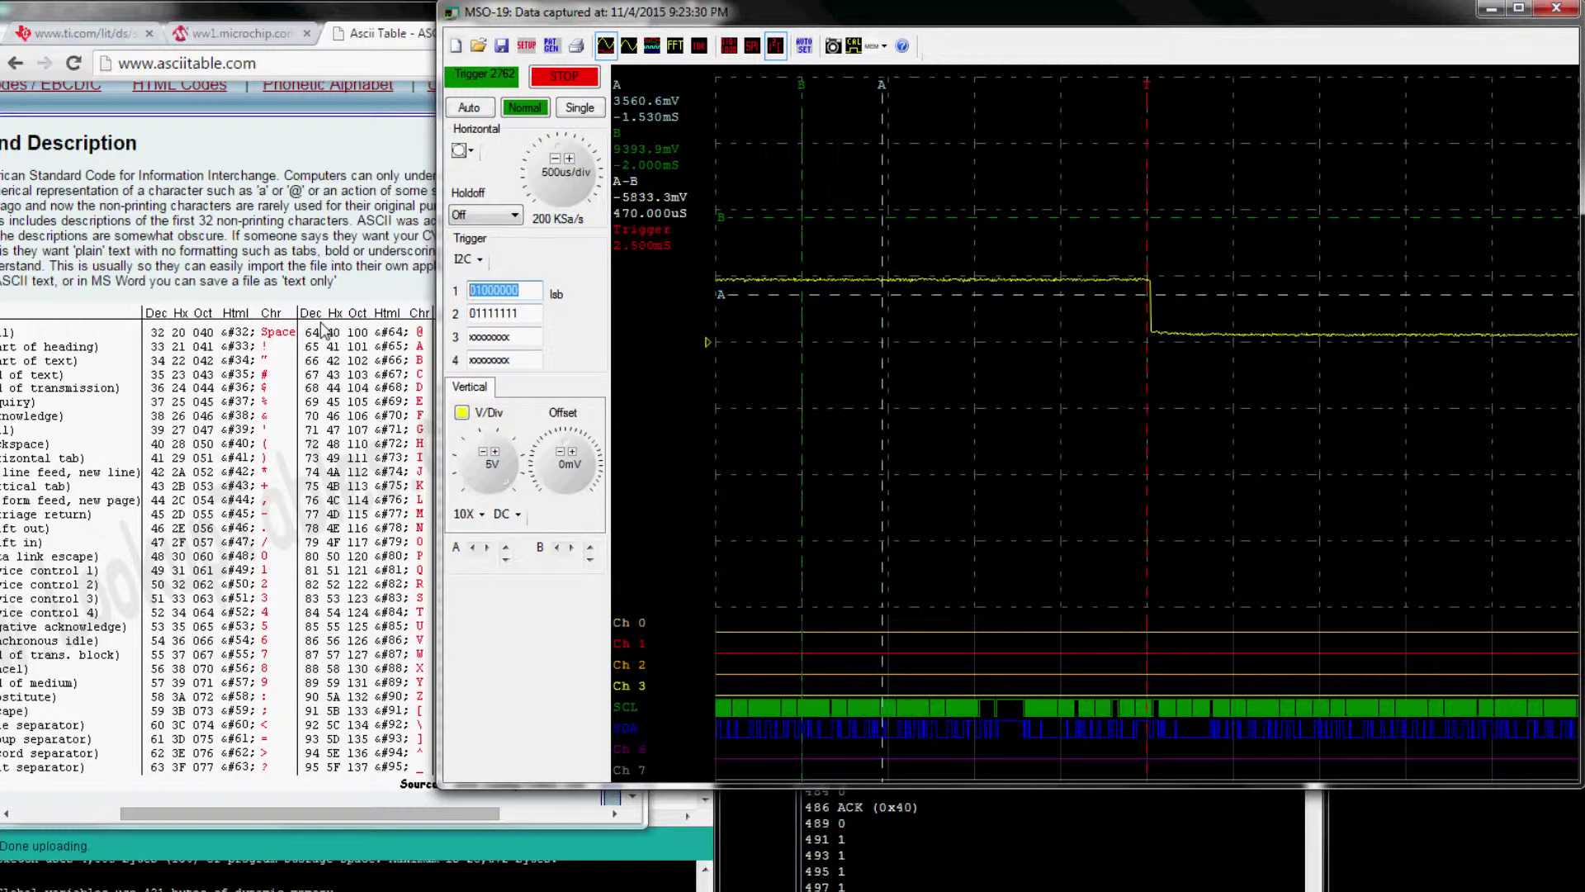
pyautogui.write('0110')
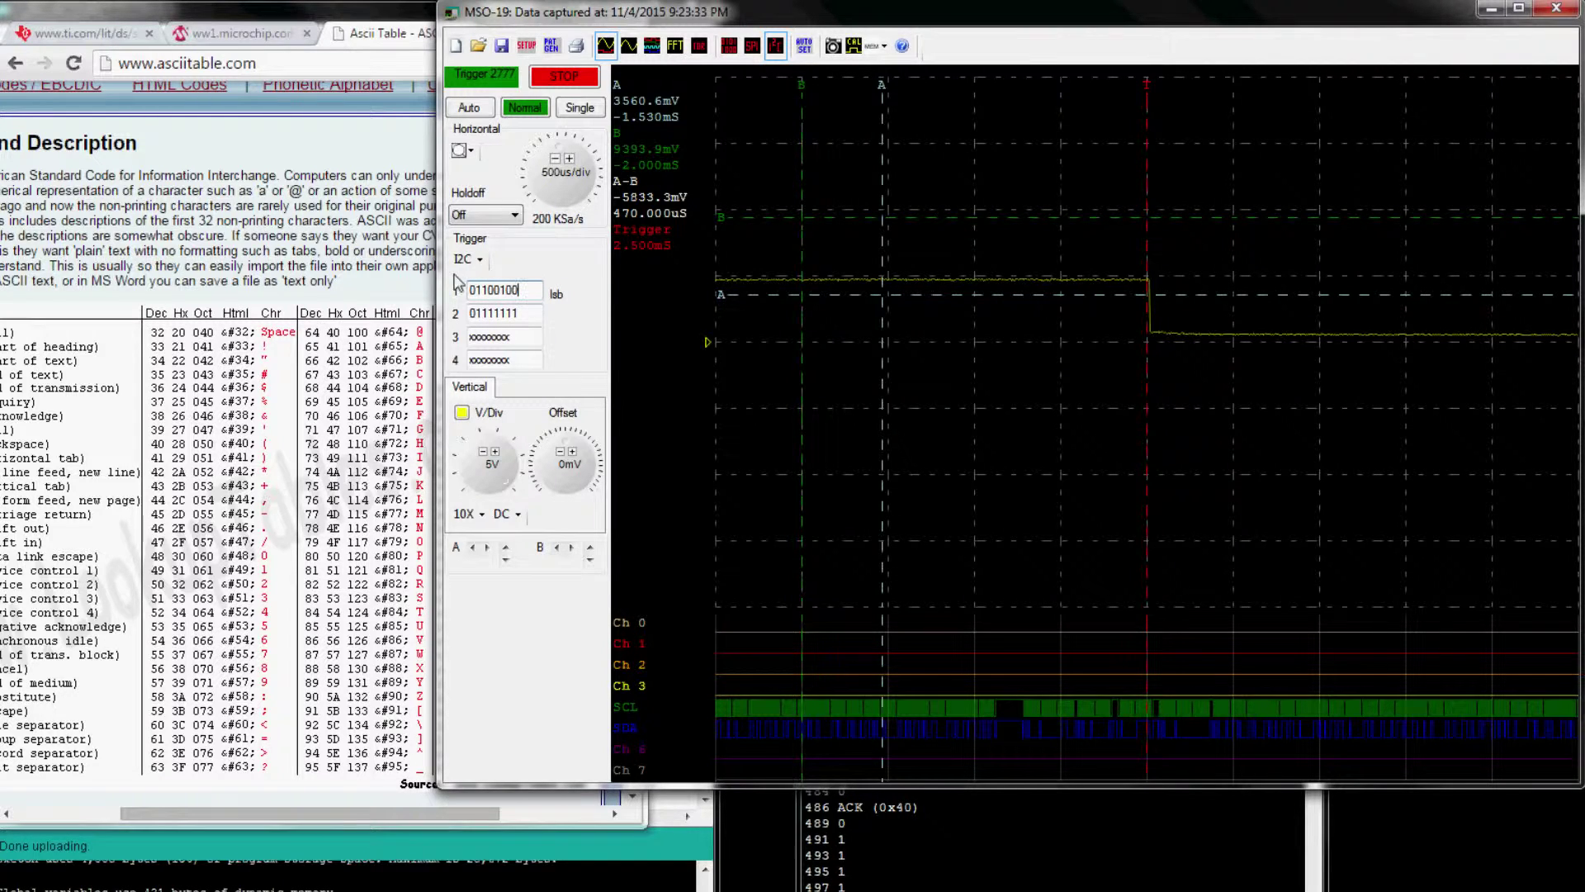
pyautogui.press('Tab')
pyautogui.write('01100001')
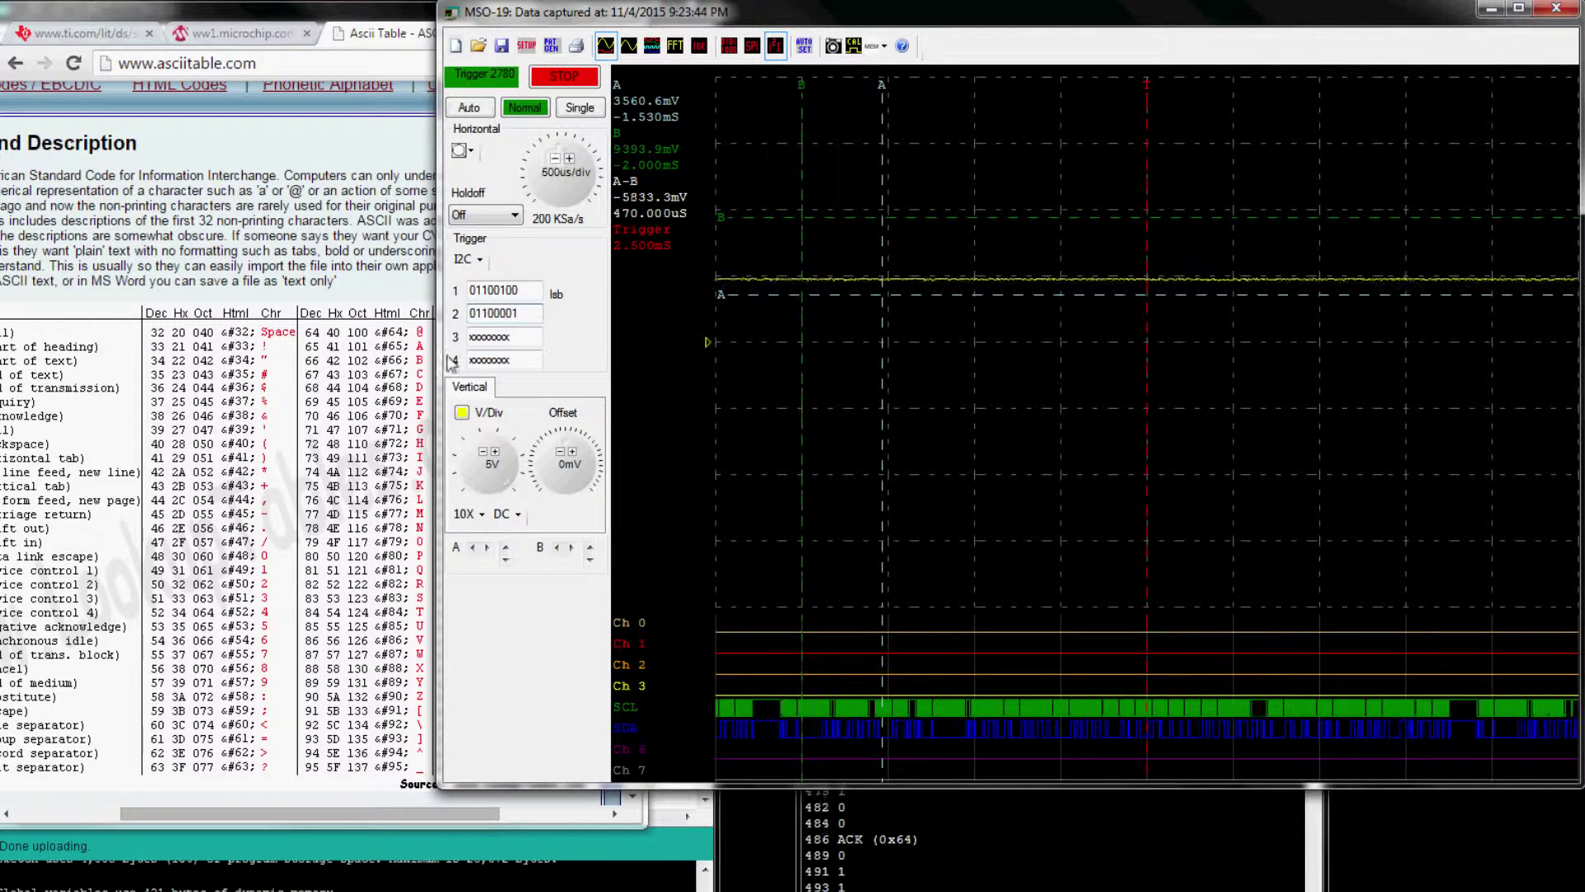
pyautogui.press('Tab')
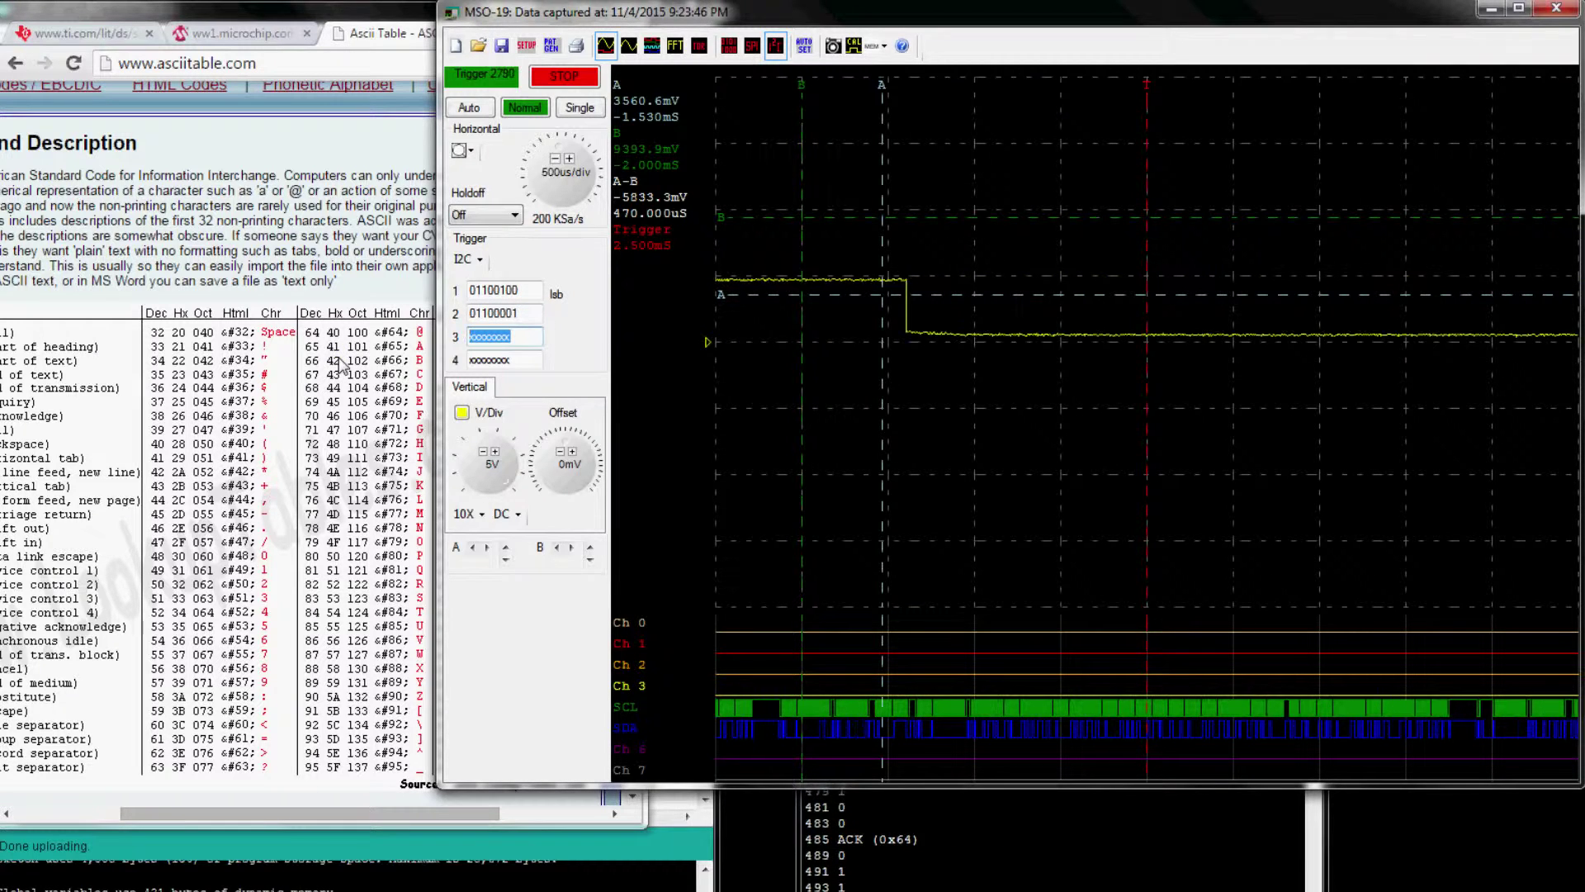
pyautogui.write('01110100')
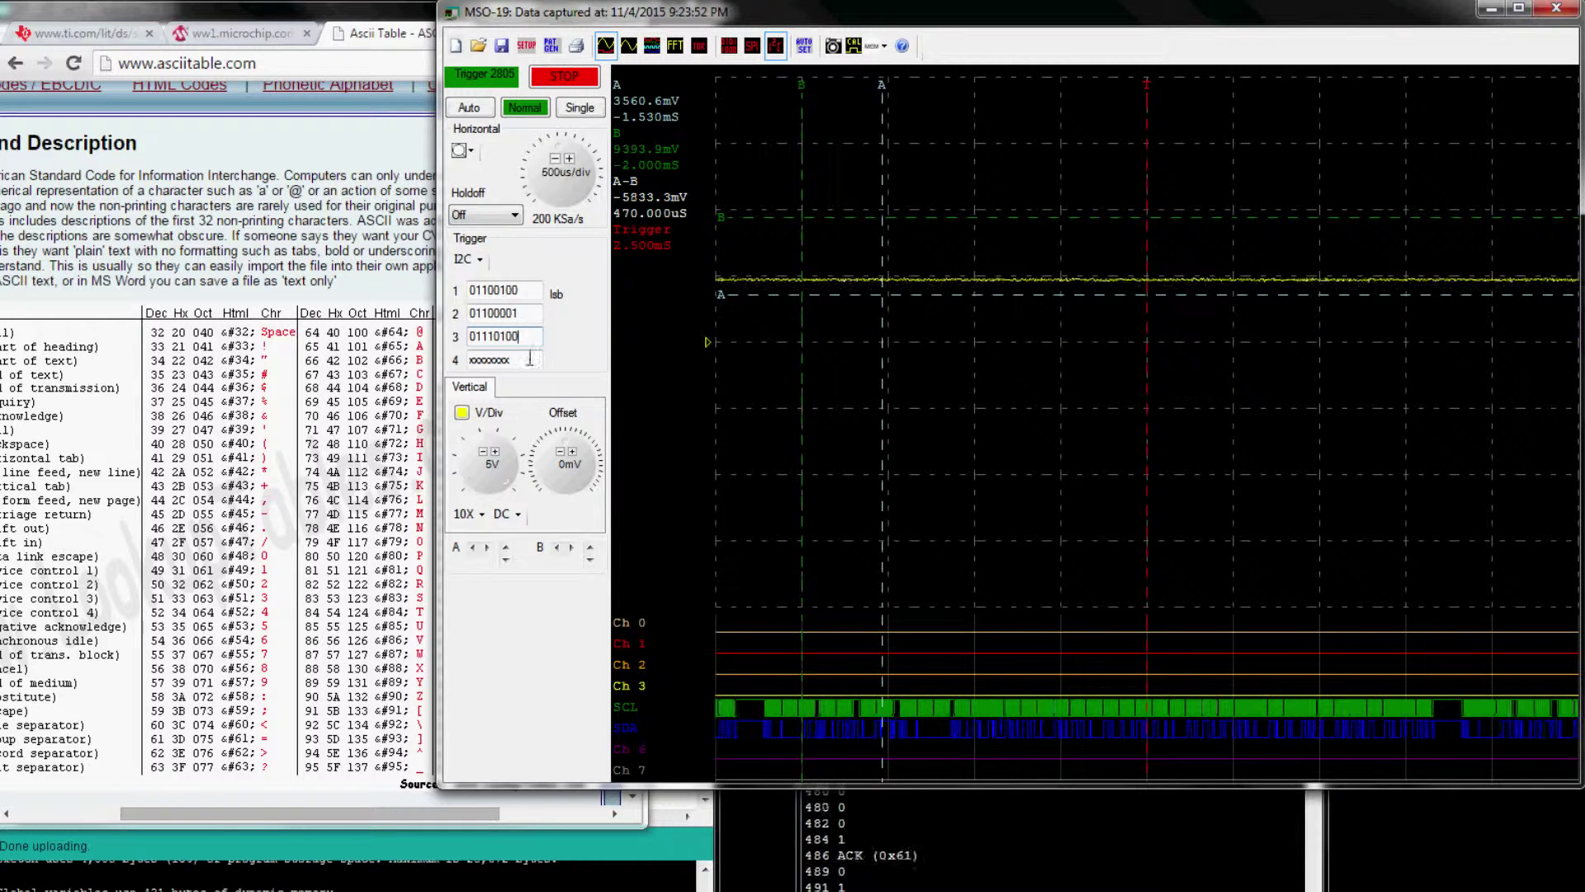
pyautogui.press('Tab')
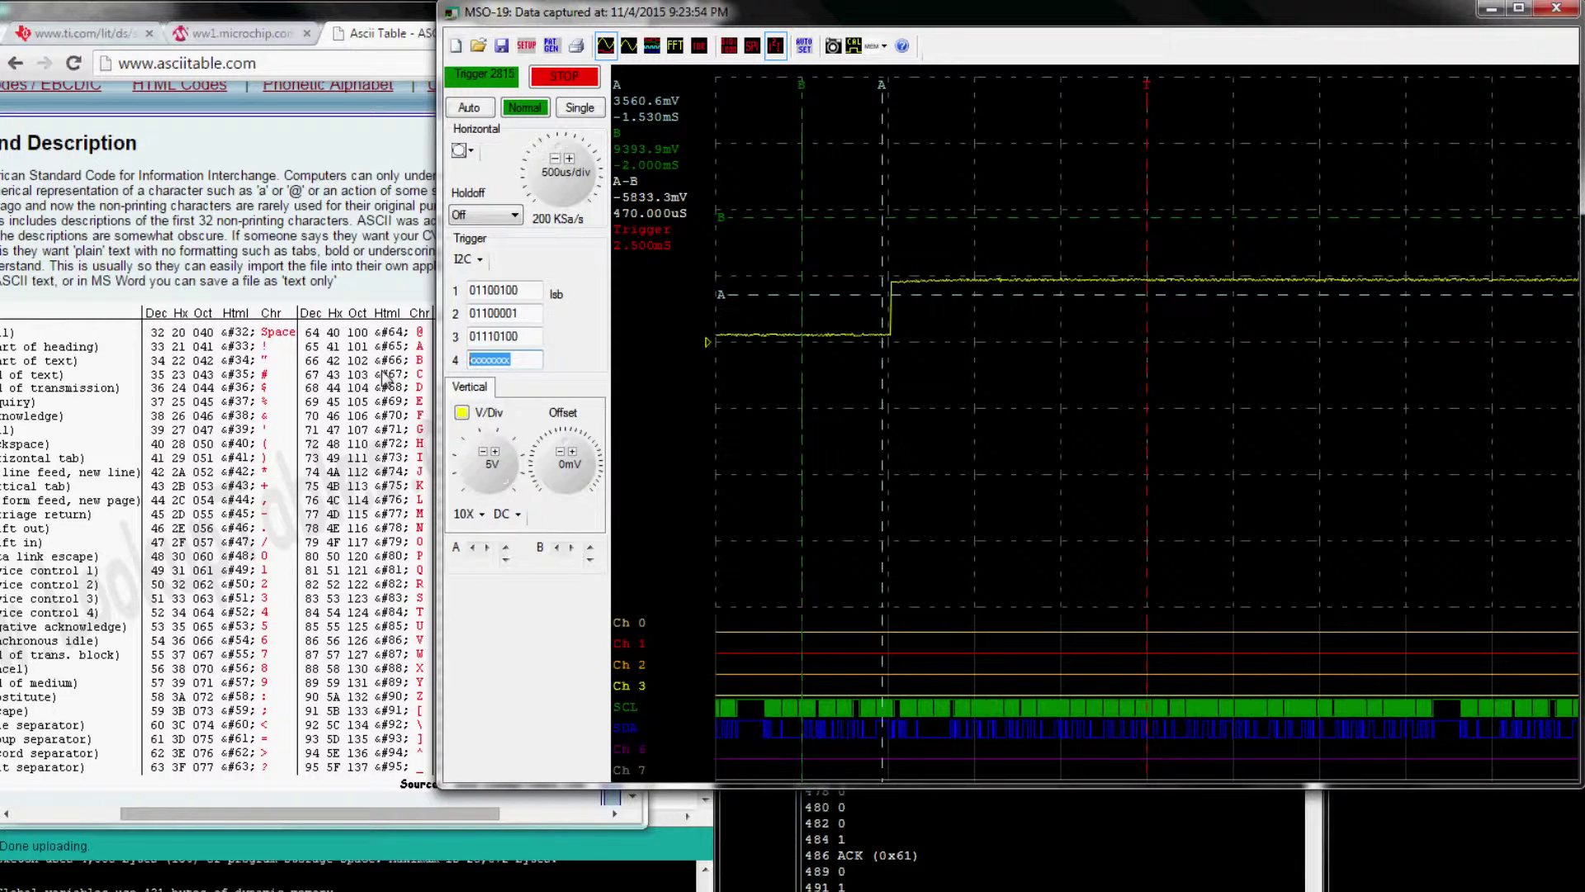
pyautogui.write('01000001')
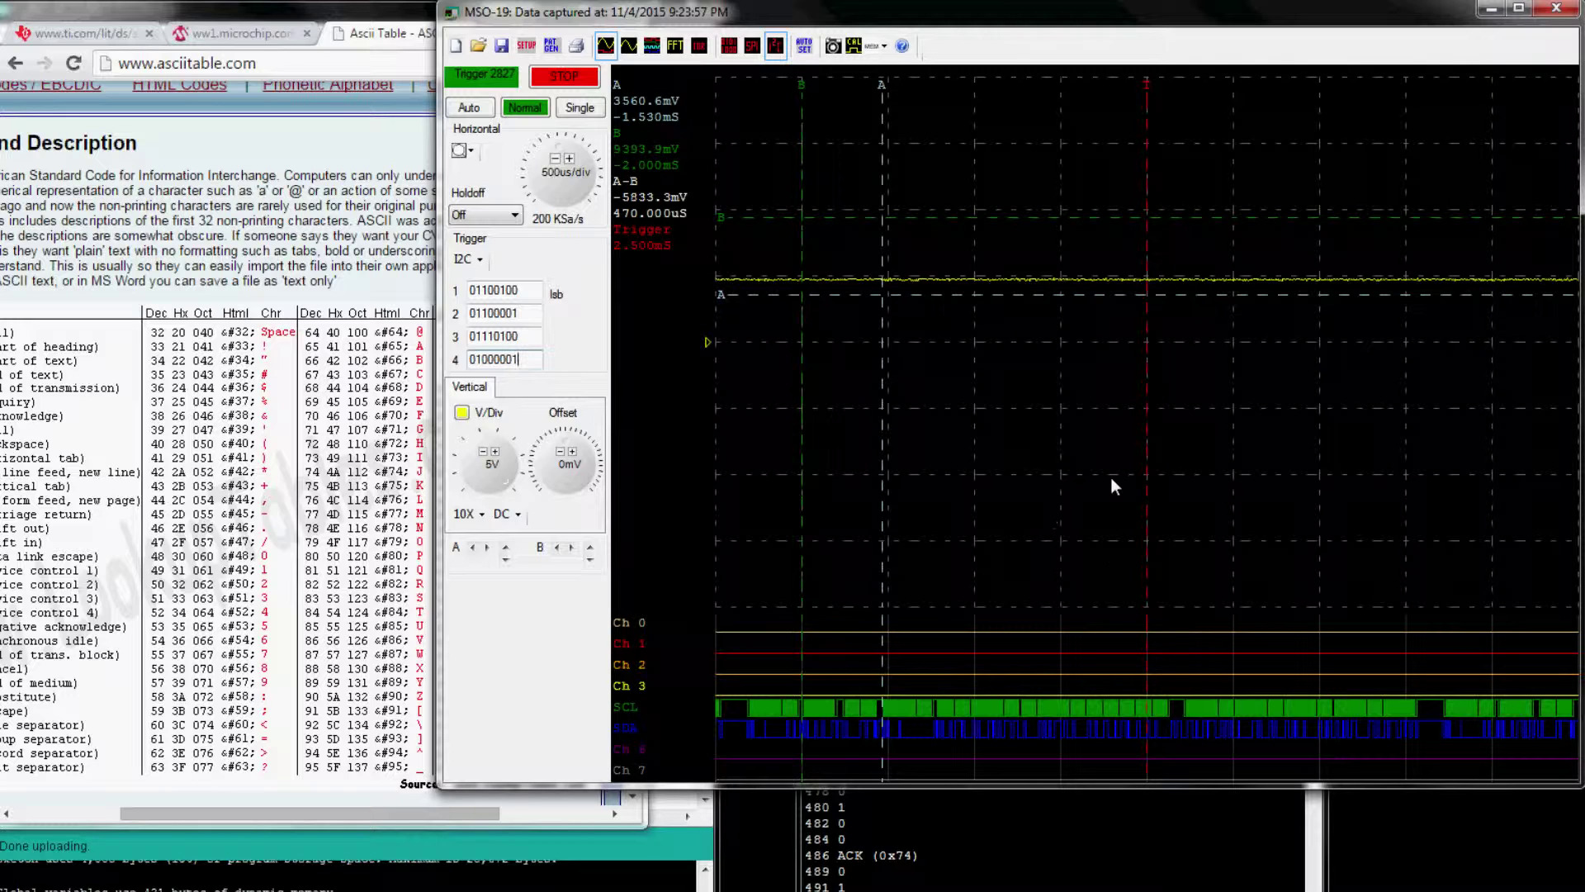
# - Set the horizontal timebase to 200 us/div and correct I2C trigger byte 4 to 01100001
pyautogui.click(556, 158)
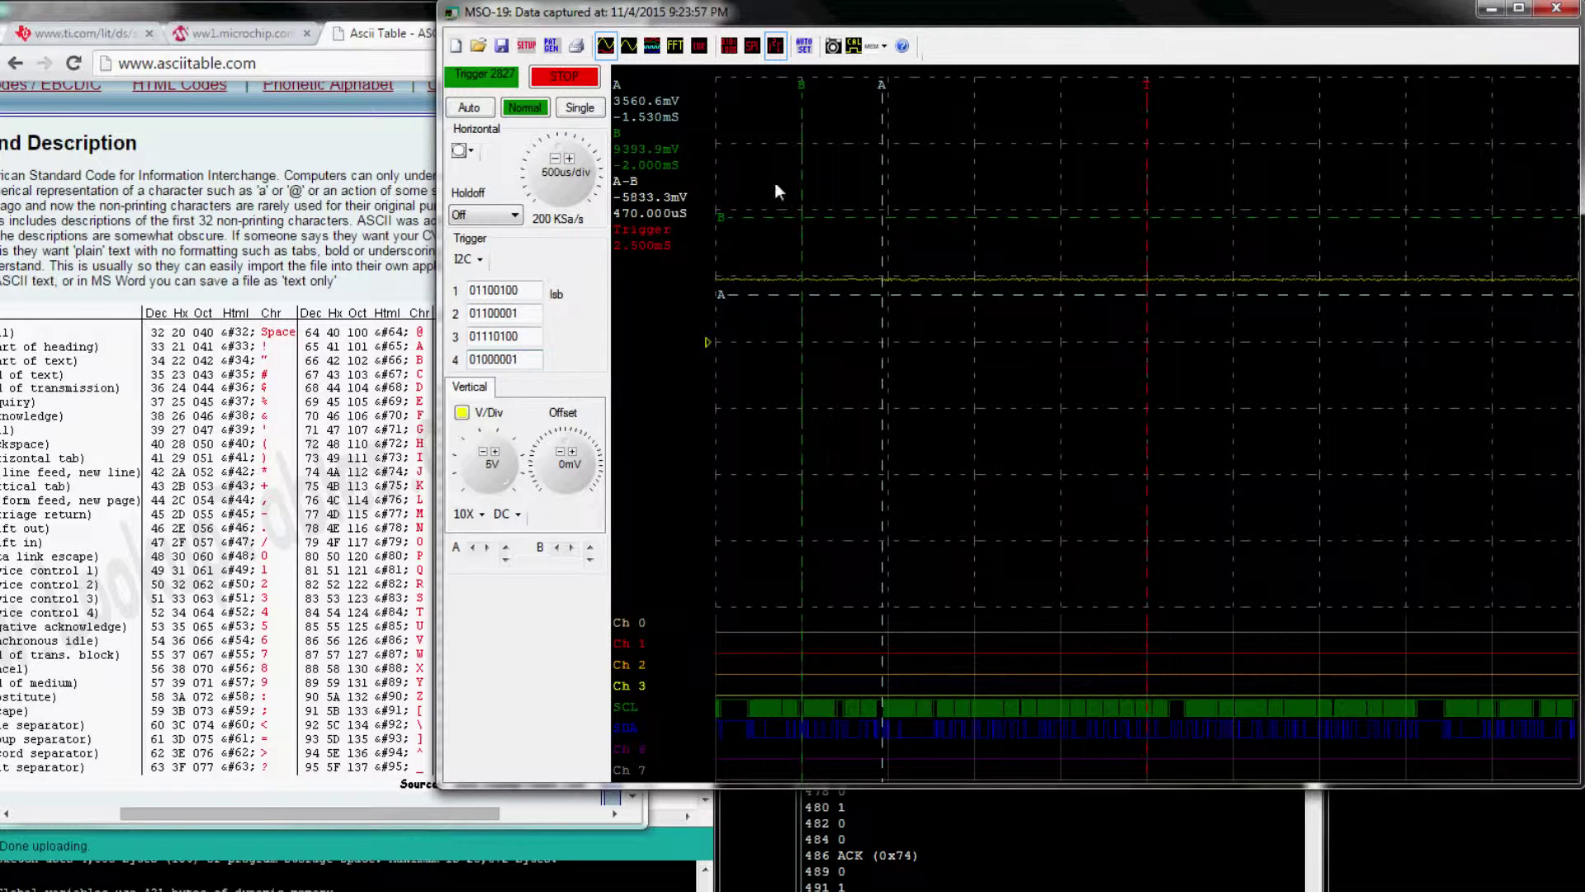
pyautogui.click(571, 160)
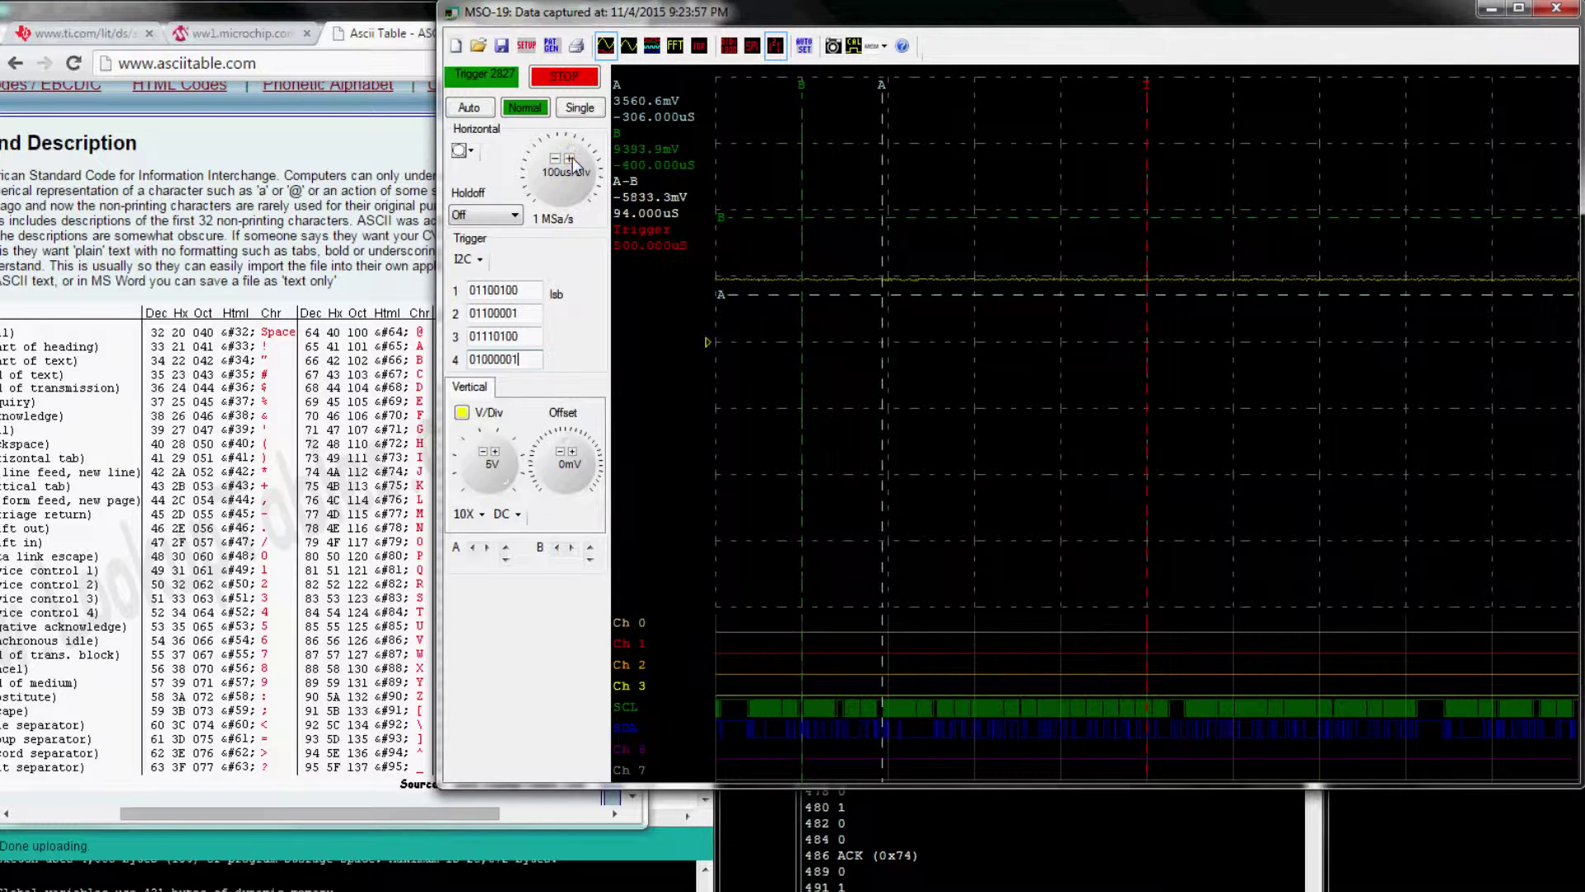
pyautogui.click(557, 160)
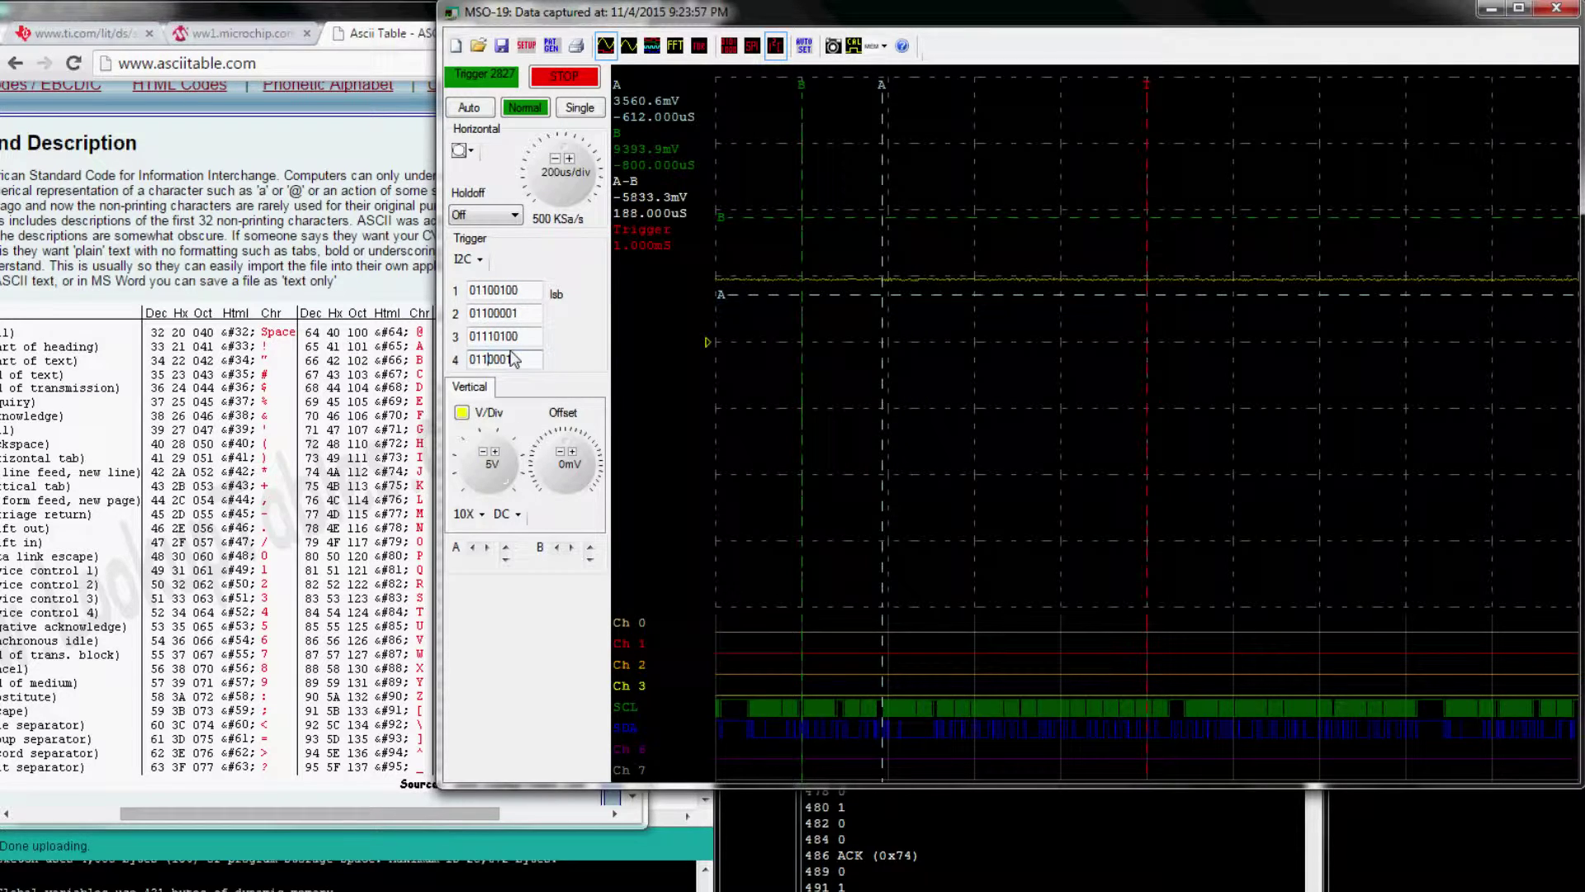
pyautogui.write('0')
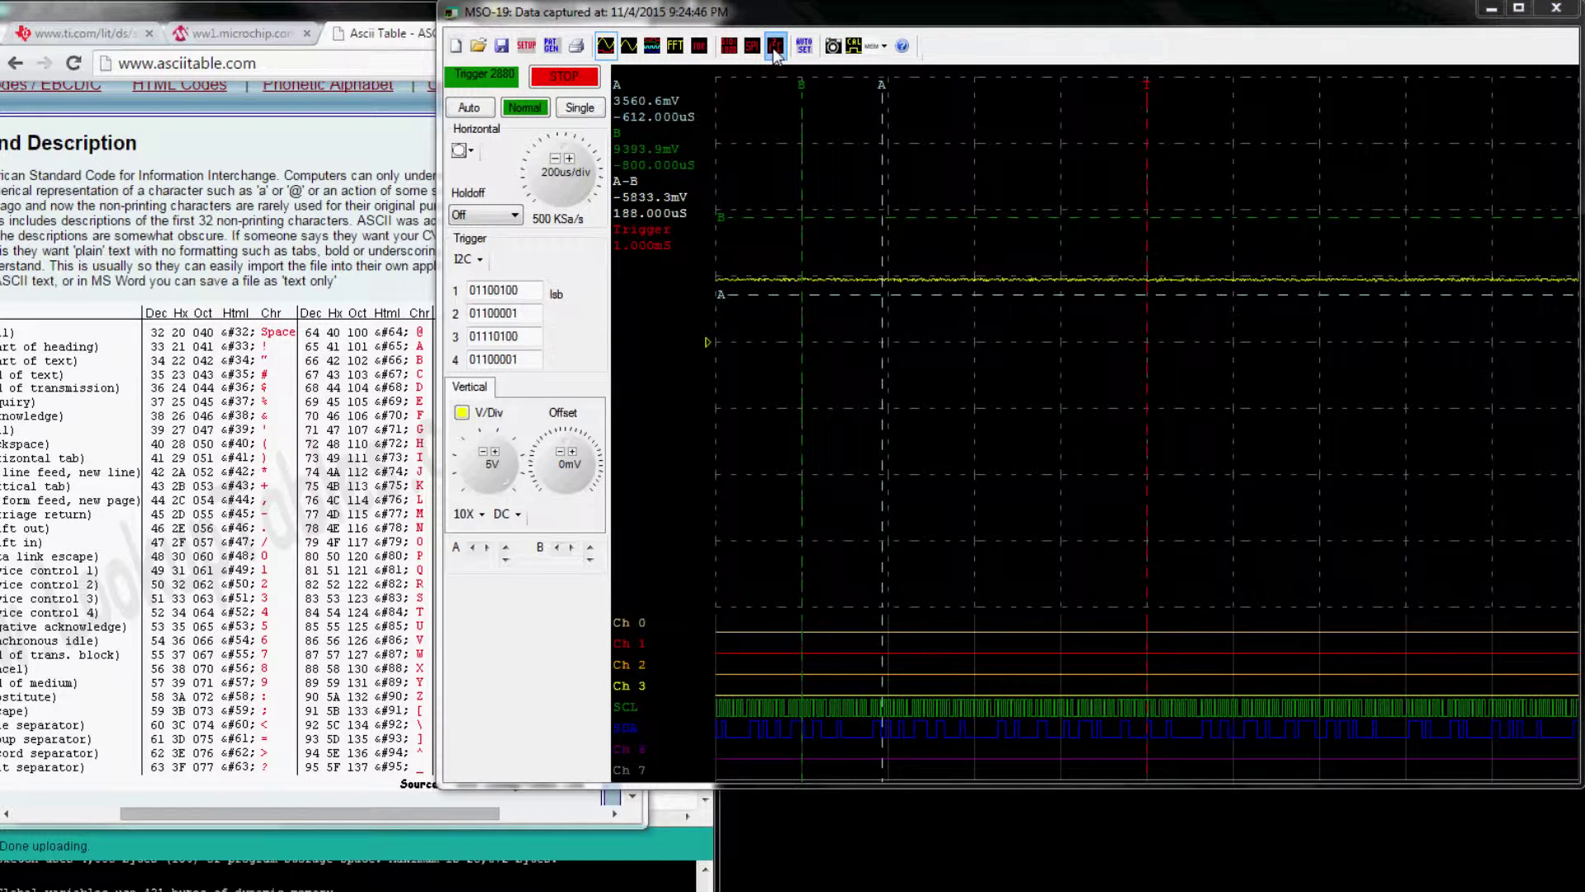
# - Set the horizontal timebase to 500 us/div and enlarge the I2C decode list beside the scope controls to examine the decoded bytes
pyautogui.click(555, 158)
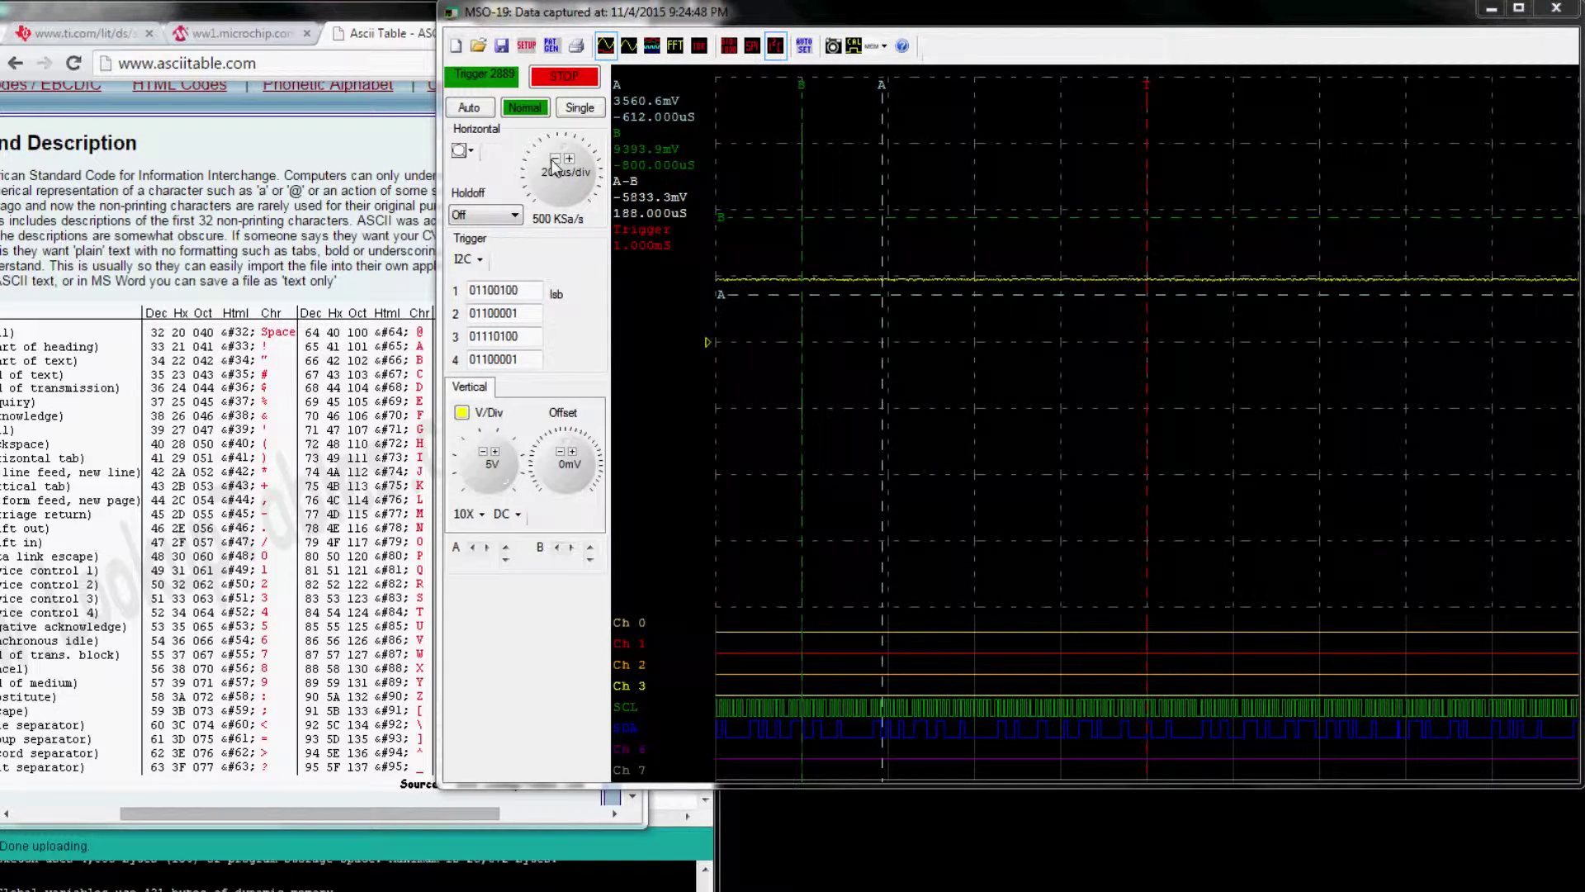
pyautogui.click(555, 157)
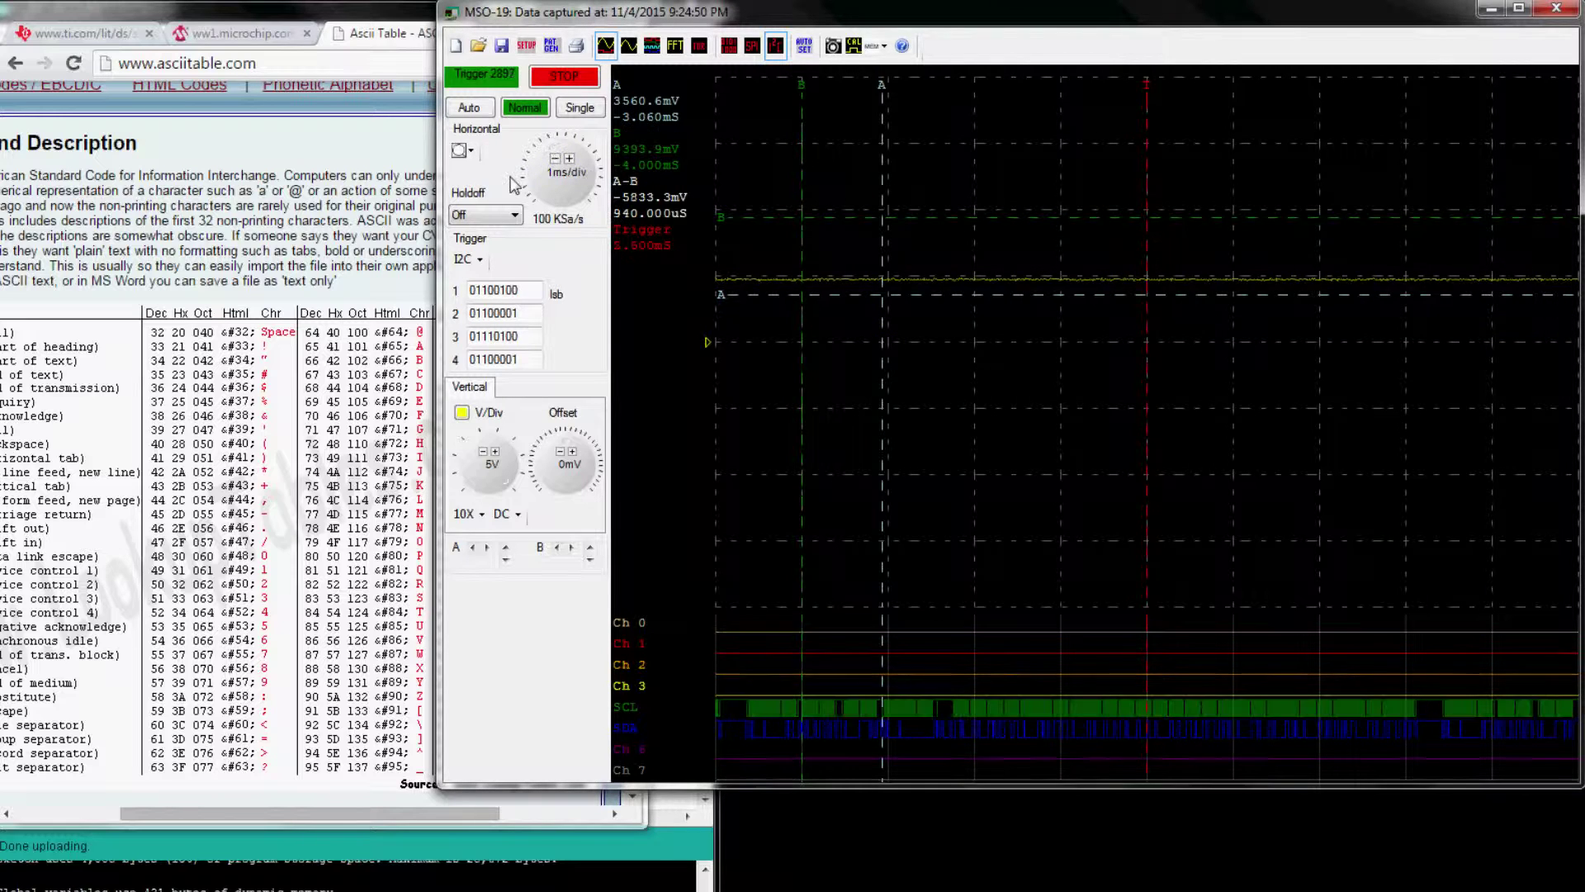
pyautogui.click(569, 158)
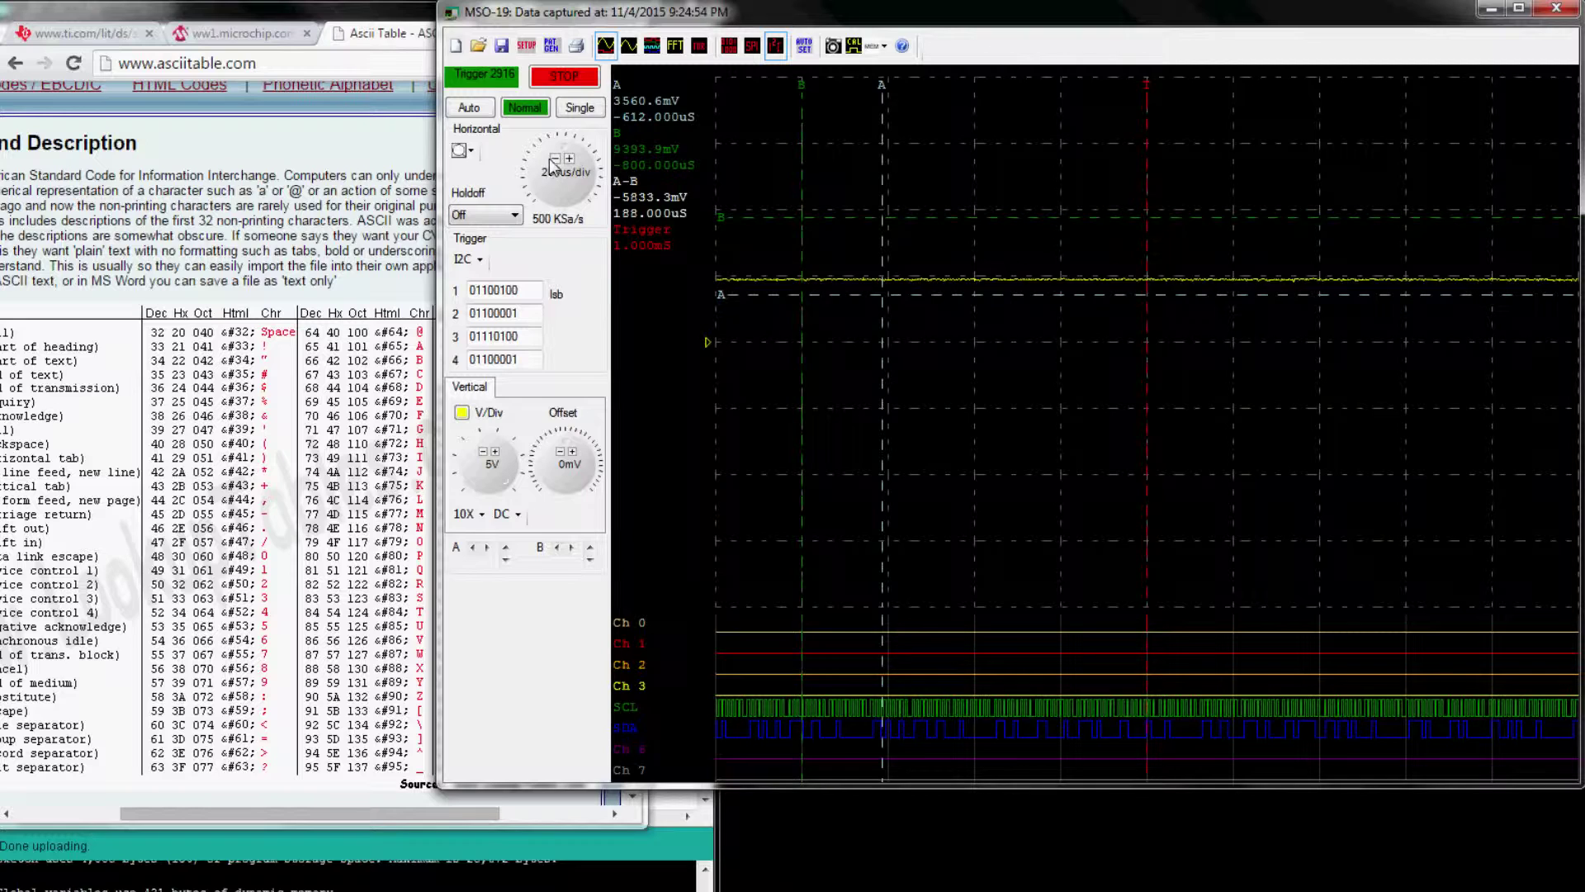
pyautogui.moveTo(840, 222); pyautogui.dragTo(1096, 164)
pyautogui.moveTo(1016, 453); pyautogui.dragTo(1016, 890)
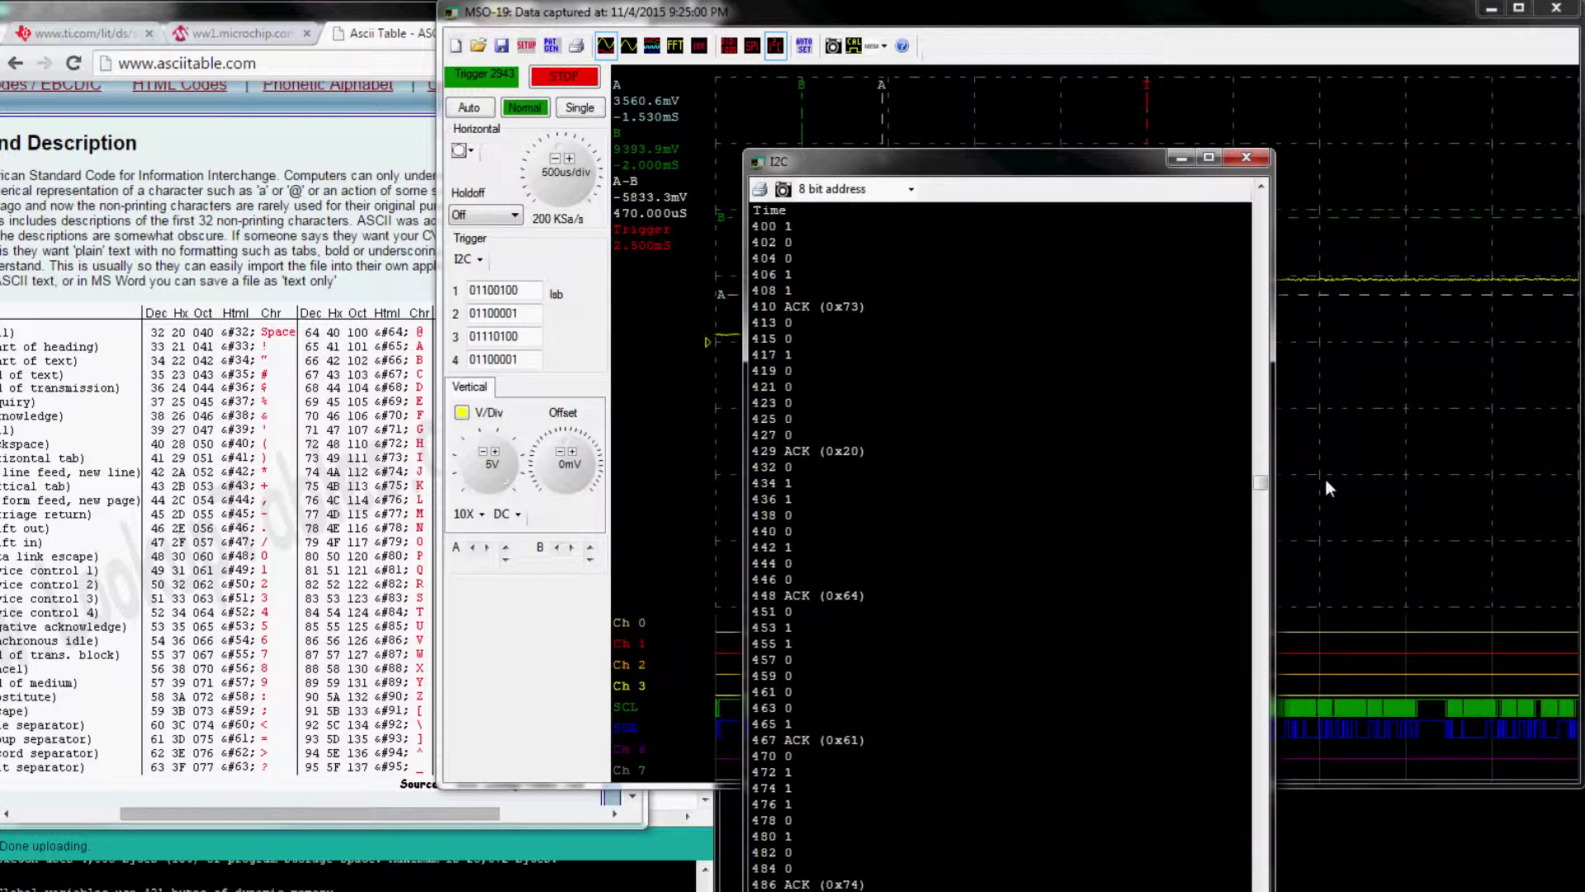
# - Move the I2C decode list higher on the screen and stop the running capture
pyautogui.moveTo(1112, 153); pyautogui.dragTo(1098, 112)
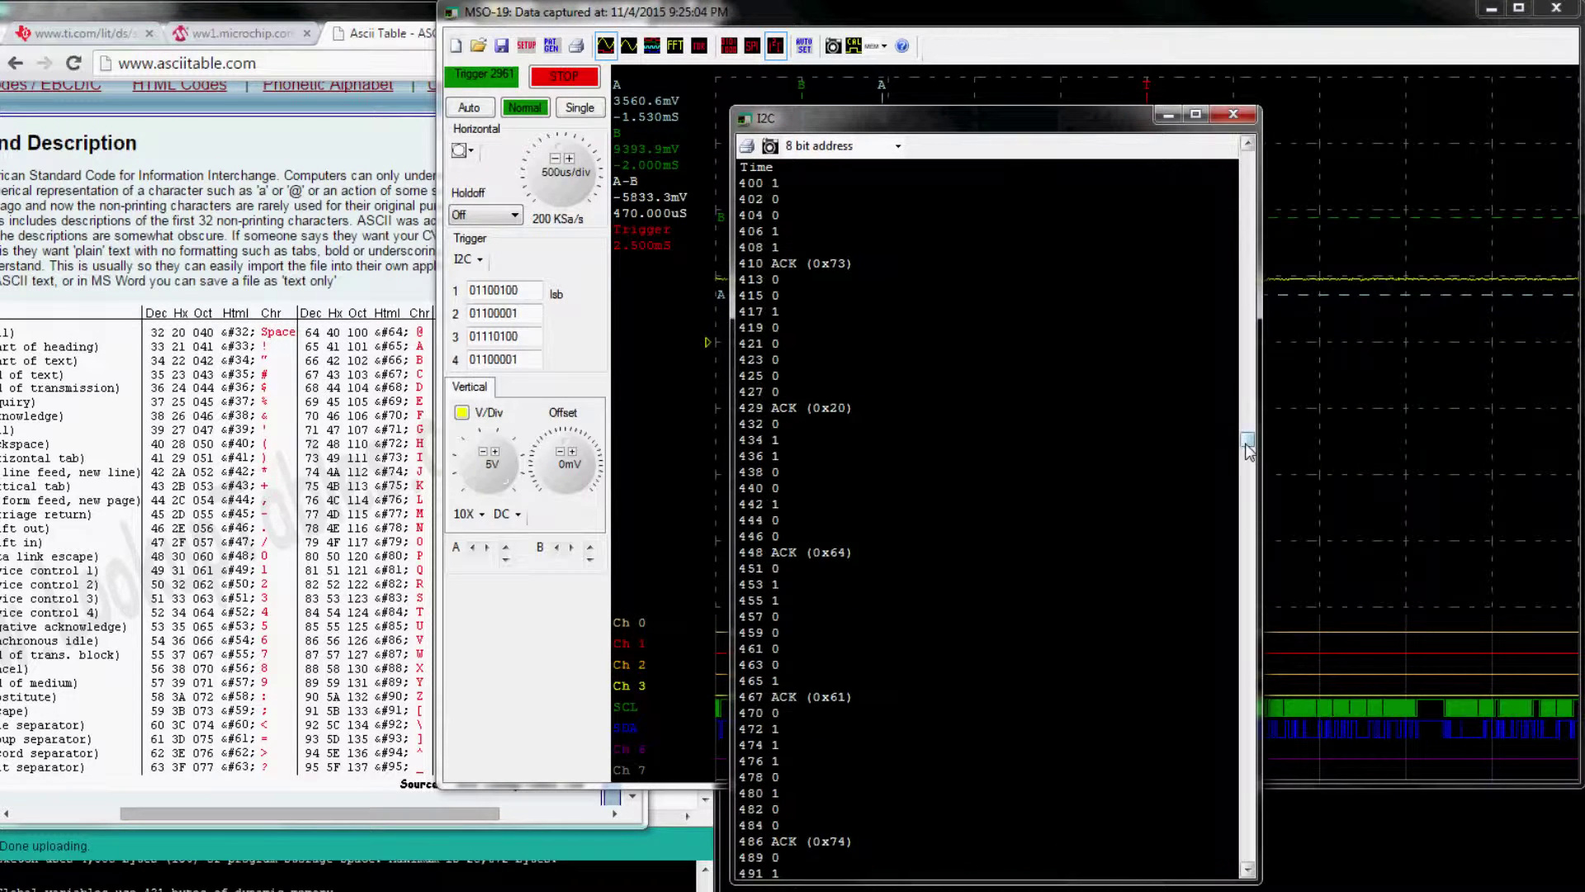
pyautogui.moveTo(1246, 431)
pyautogui.mouseDown()
pyautogui.moveTo(1244, 486)
pyautogui.moveTo(1245, 438)
pyautogui.mouseUp()
pyautogui.click(621, 113)
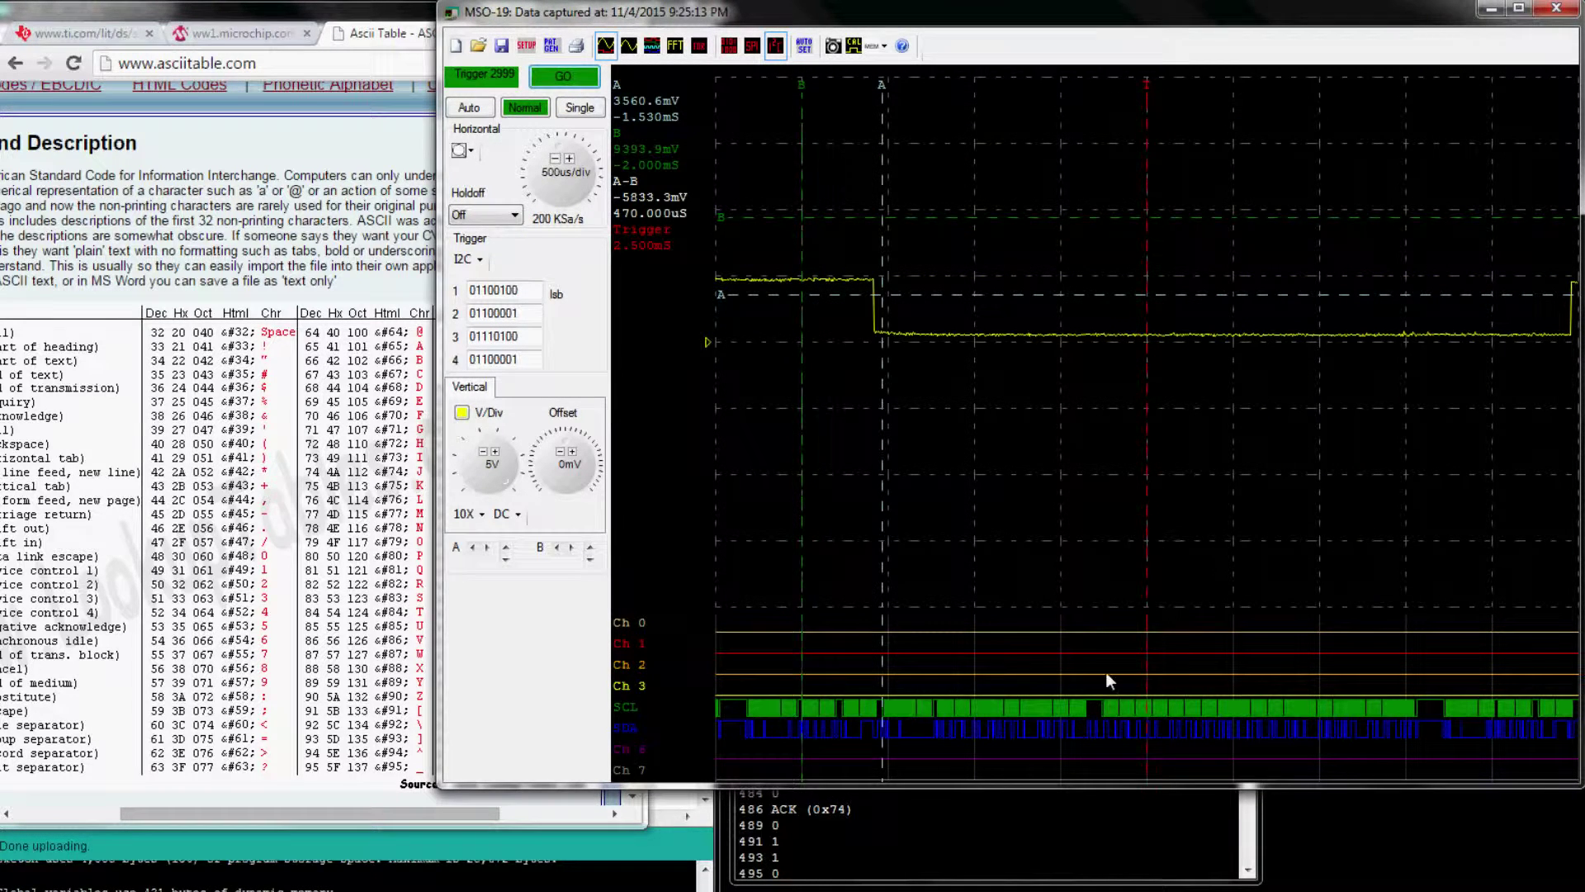
# - Examine the decoded bytes before and after the trigger marker in the stopped capture's I2C decode list
pyautogui.click(949, 874)
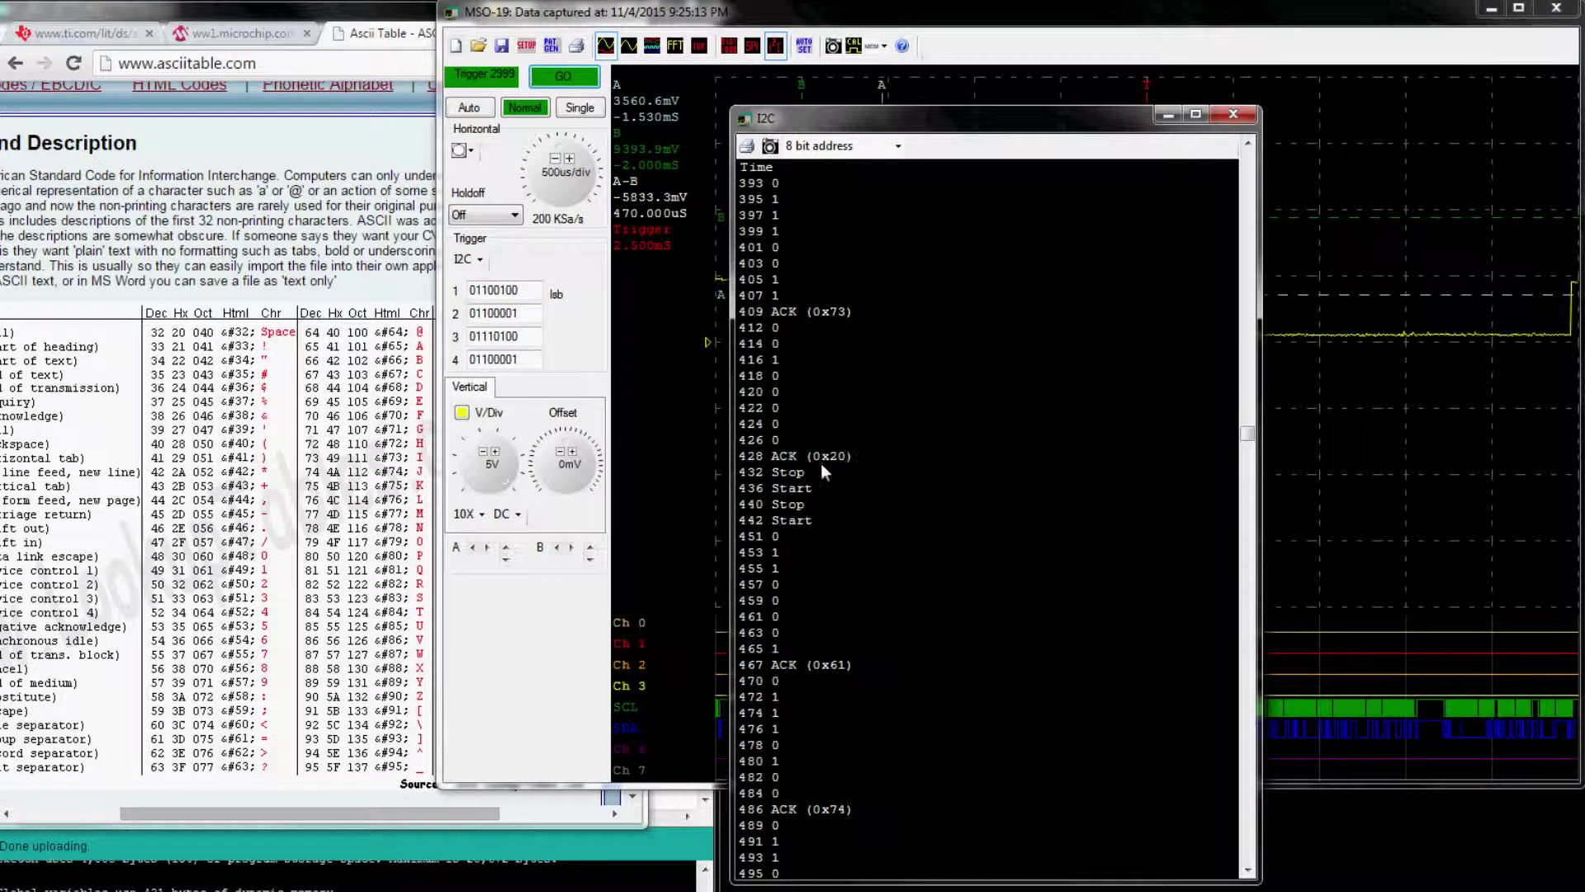
pyautogui.click(1247, 869)
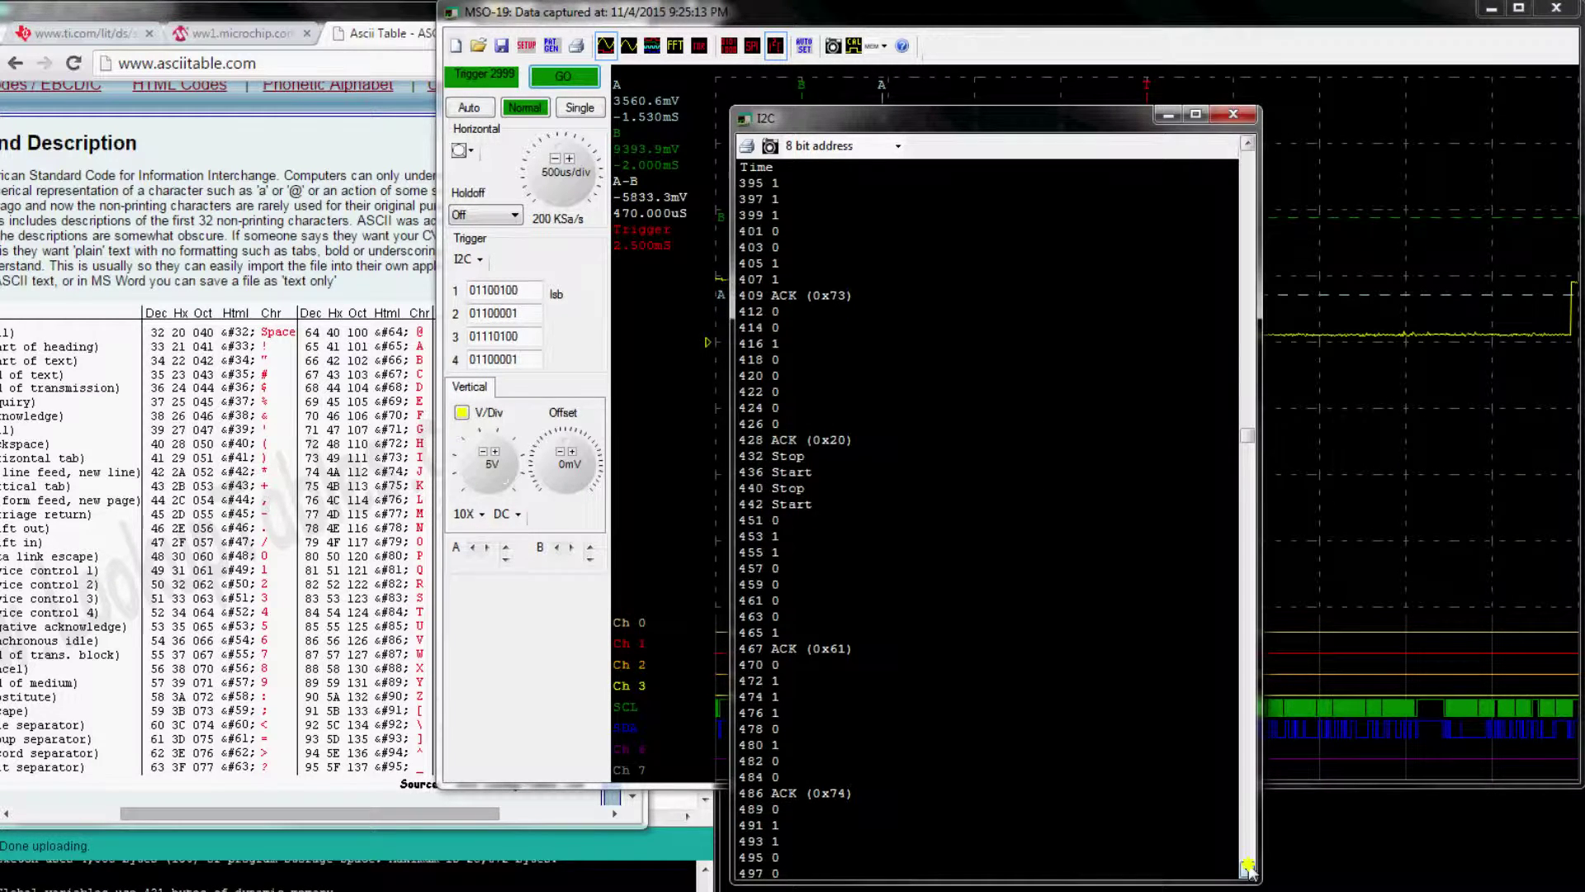
pyautogui.click(1248, 868)
pyautogui.moveTo(1247, 442); pyautogui.dragTo(1249, 464)
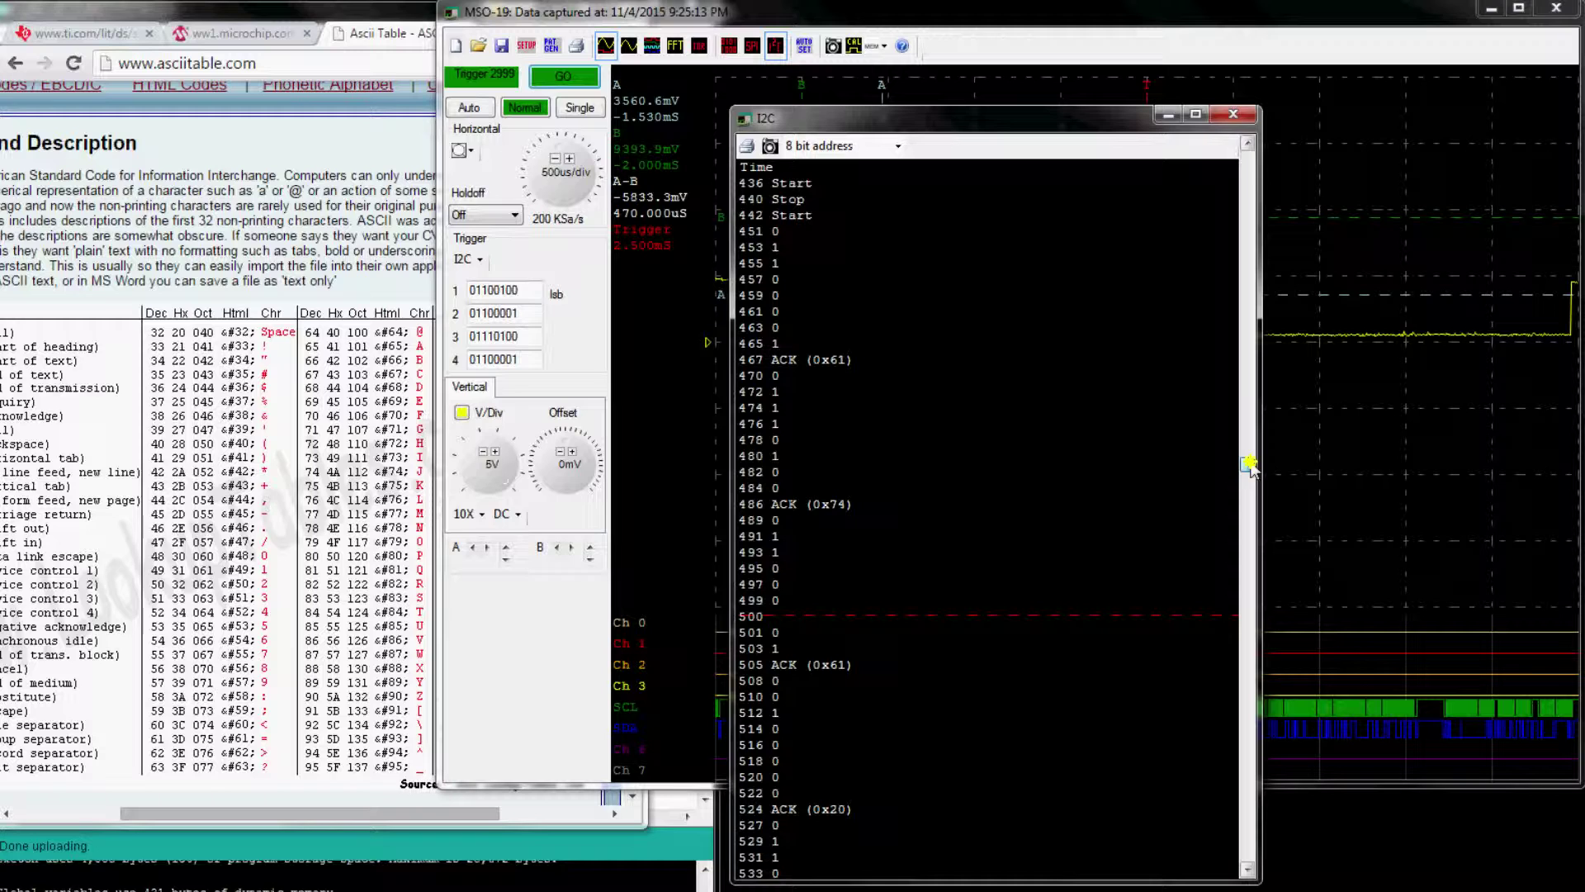
pyautogui.moveTo(1249, 464); pyautogui.dragTo(1248, 469)
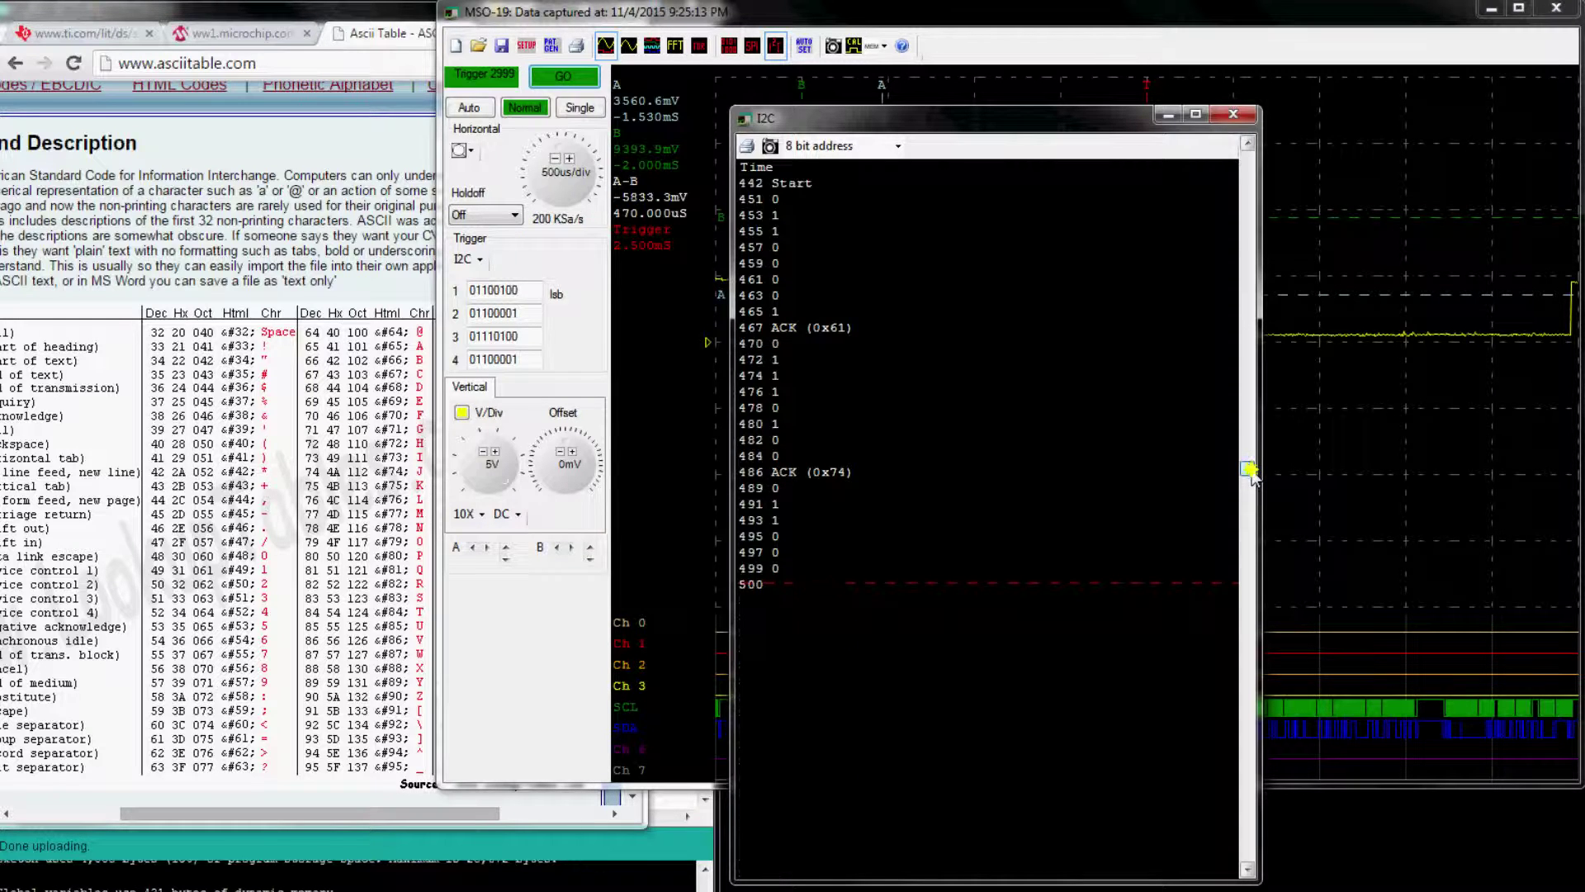
pyautogui.moveTo(1249, 468)
pyautogui.mouseDown()
pyautogui.moveTo(1249, 433)
pyautogui.moveTo(1249, 500)
pyautogui.mouseUp()
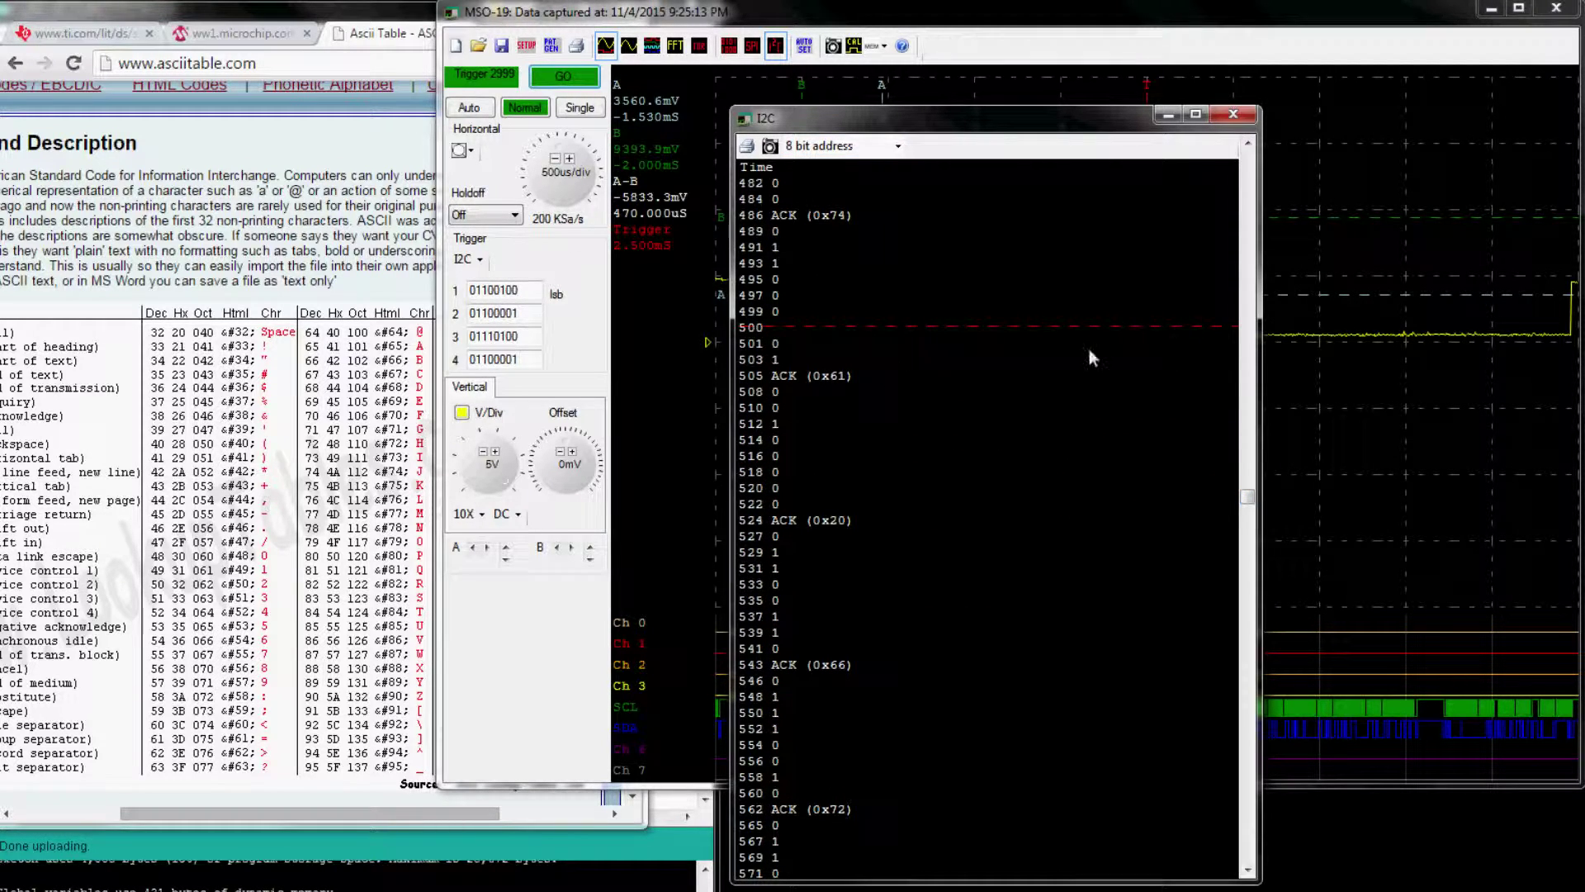
pyautogui.moveTo(1248, 493); pyautogui.dragTo(1248, 483)
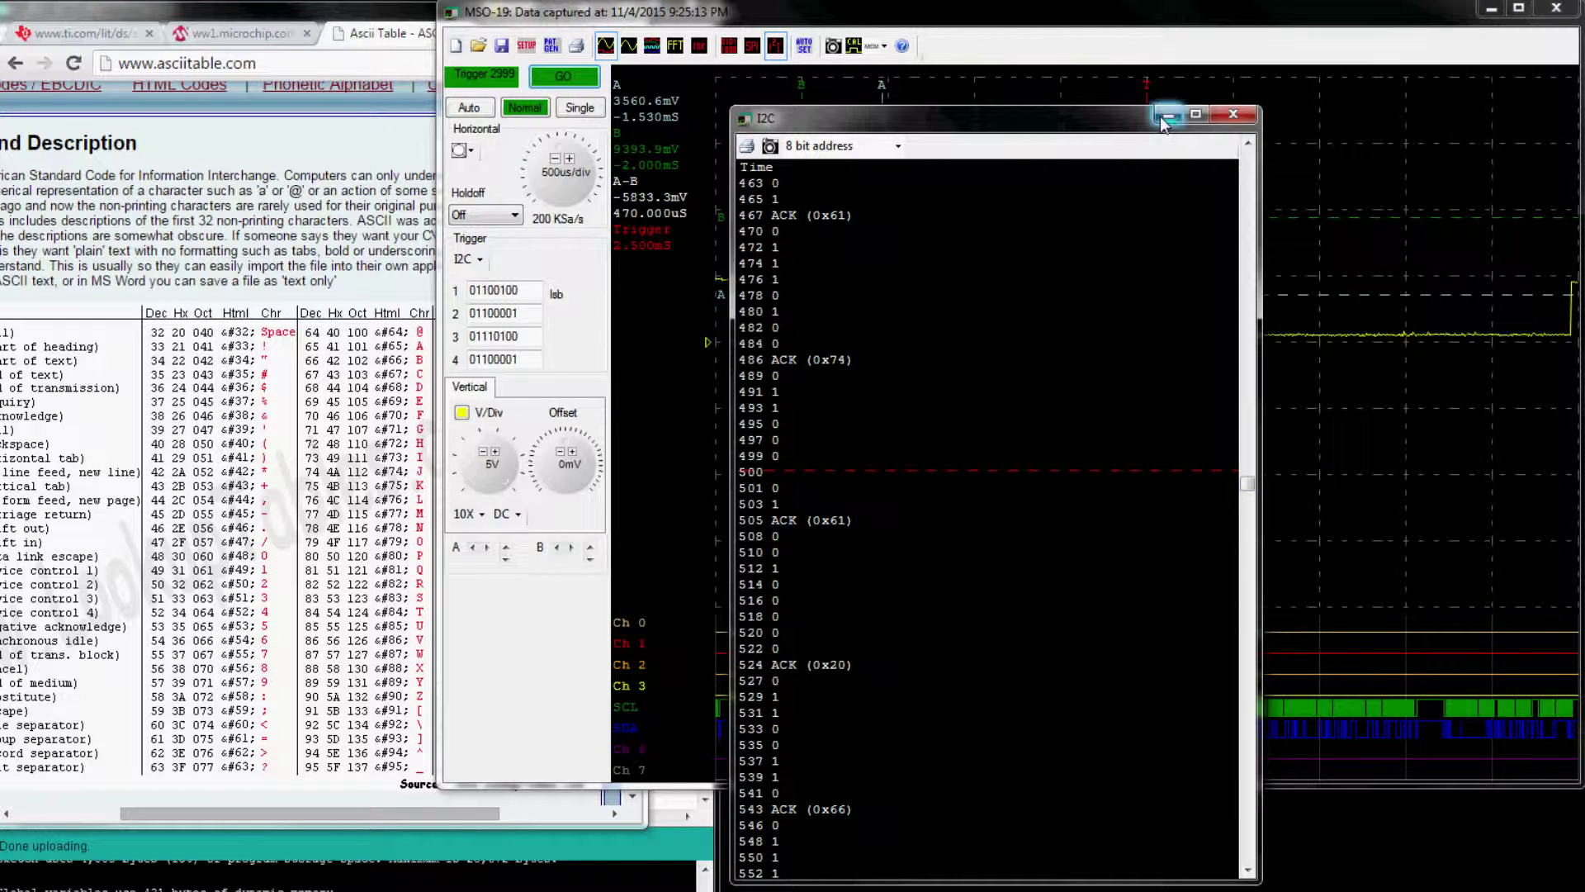
# - Take a fresh capture with the same I2C trigger and check the decoded bytes leading up to the trigger marker
pyautogui.click(1094, 33)
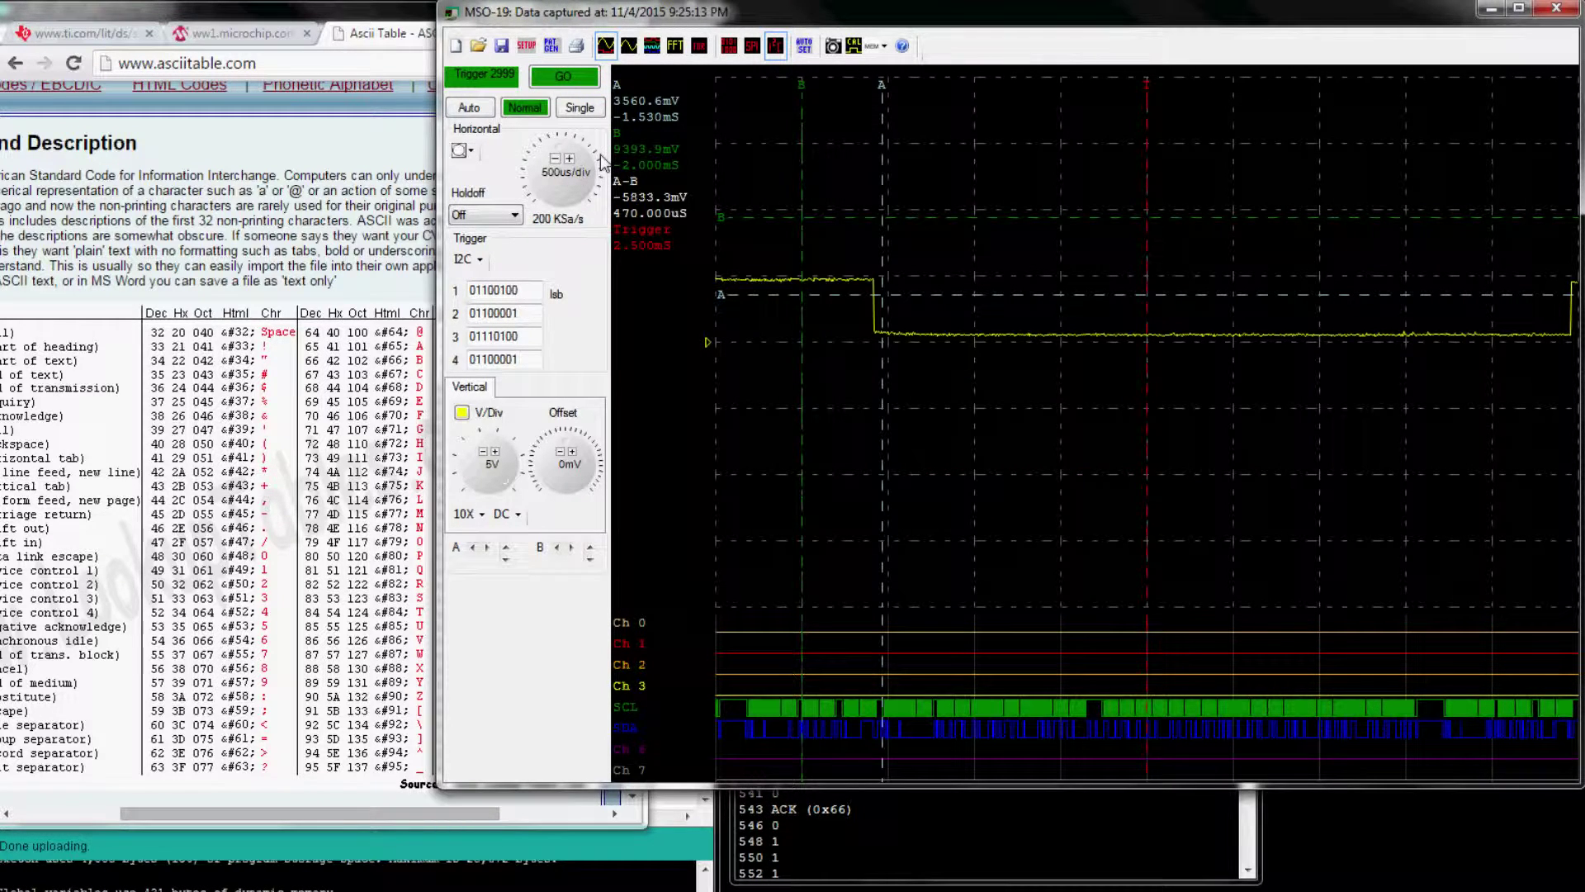
pyautogui.click(564, 76)
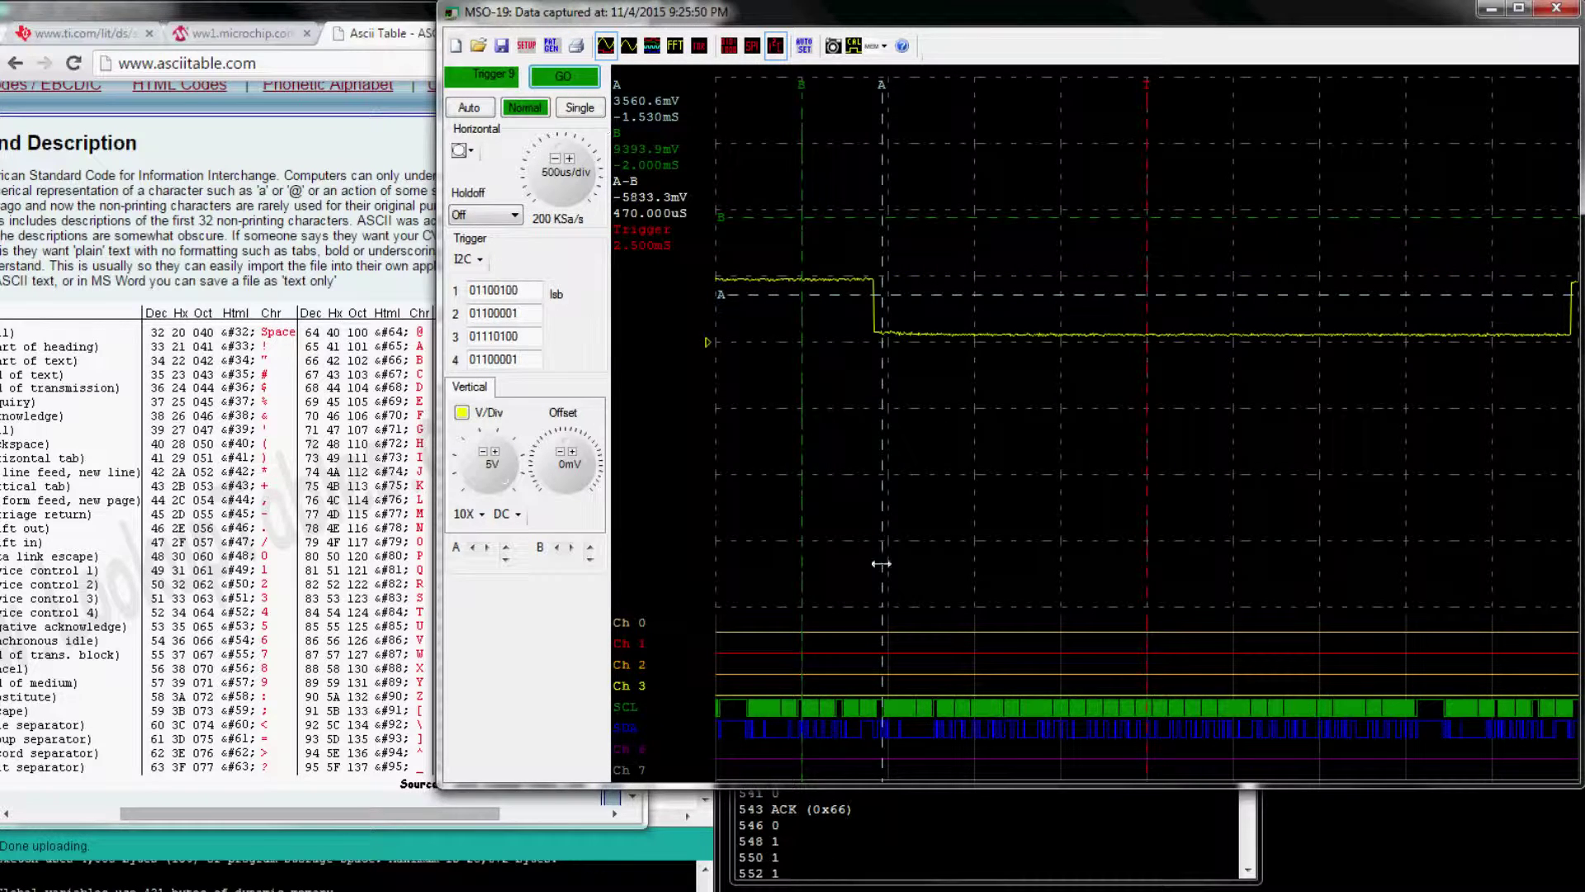
pyautogui.click(1023, 833)
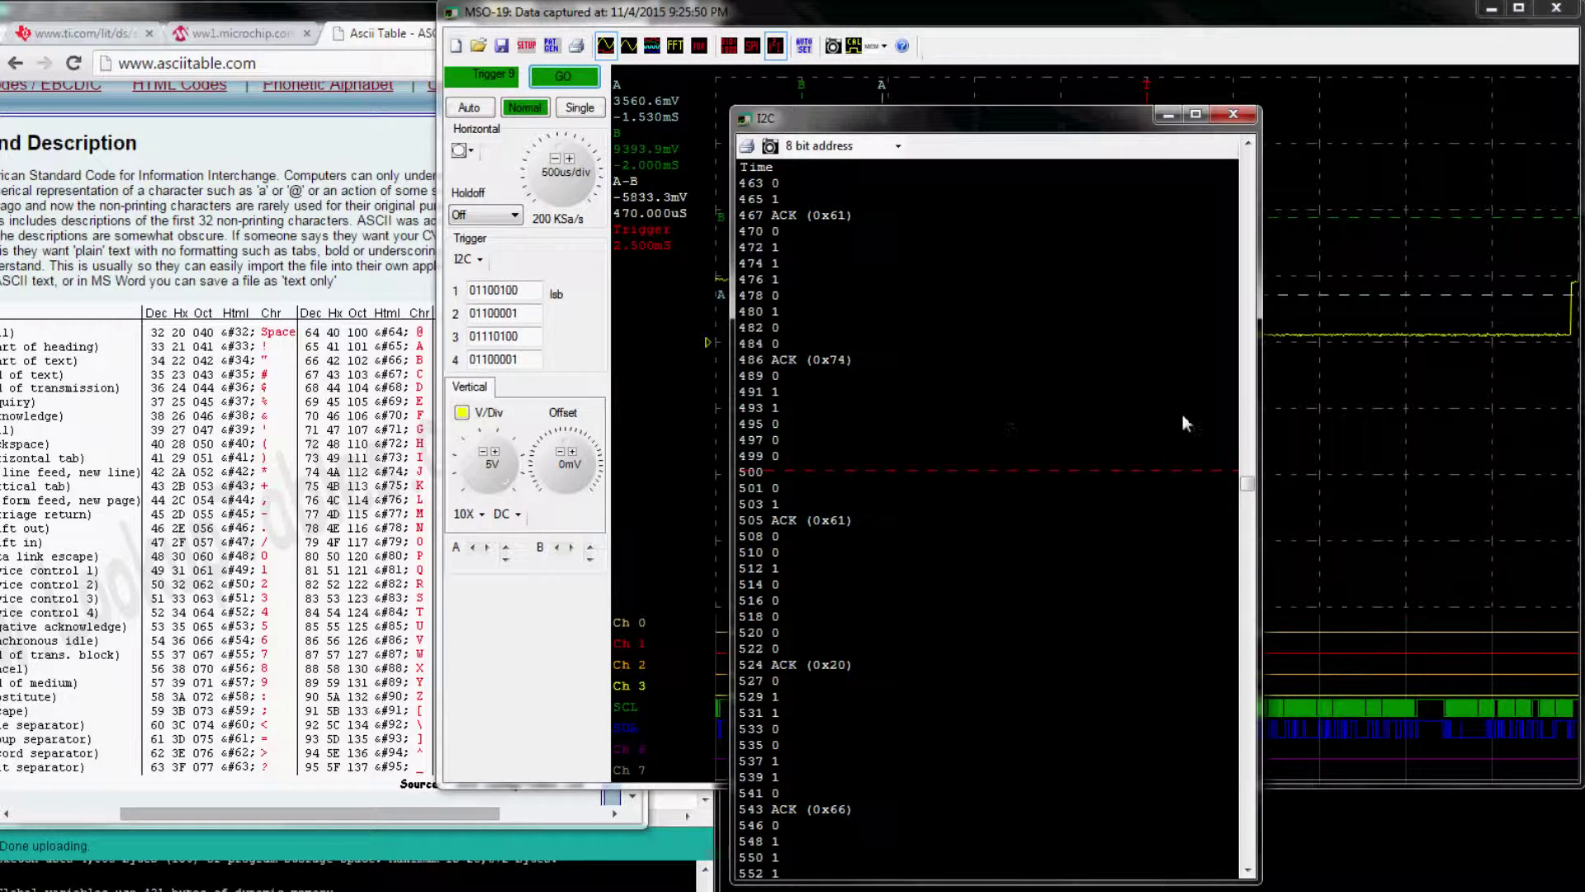
pyautogui.click(1246, 144)
pyautogui.click(1247, 144)
pyautogui.click(1247, 144)
pyautogui.click(1247, 144)
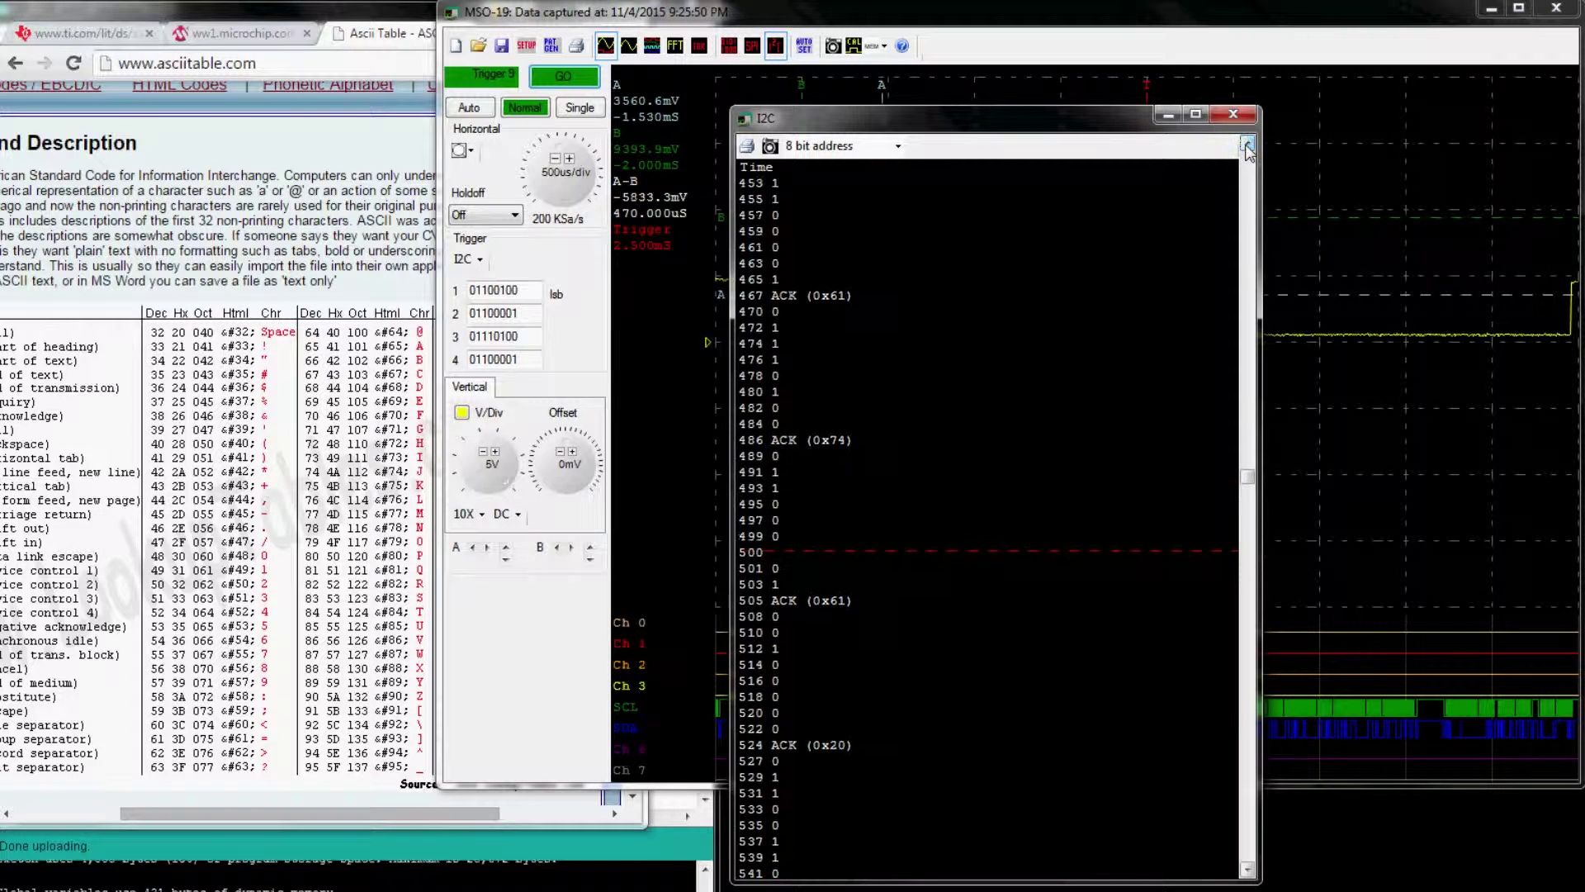
pyautogui.click(1247, 143)
pyautogui.click(1246, 144)
pyautogui.click(1246, 143)
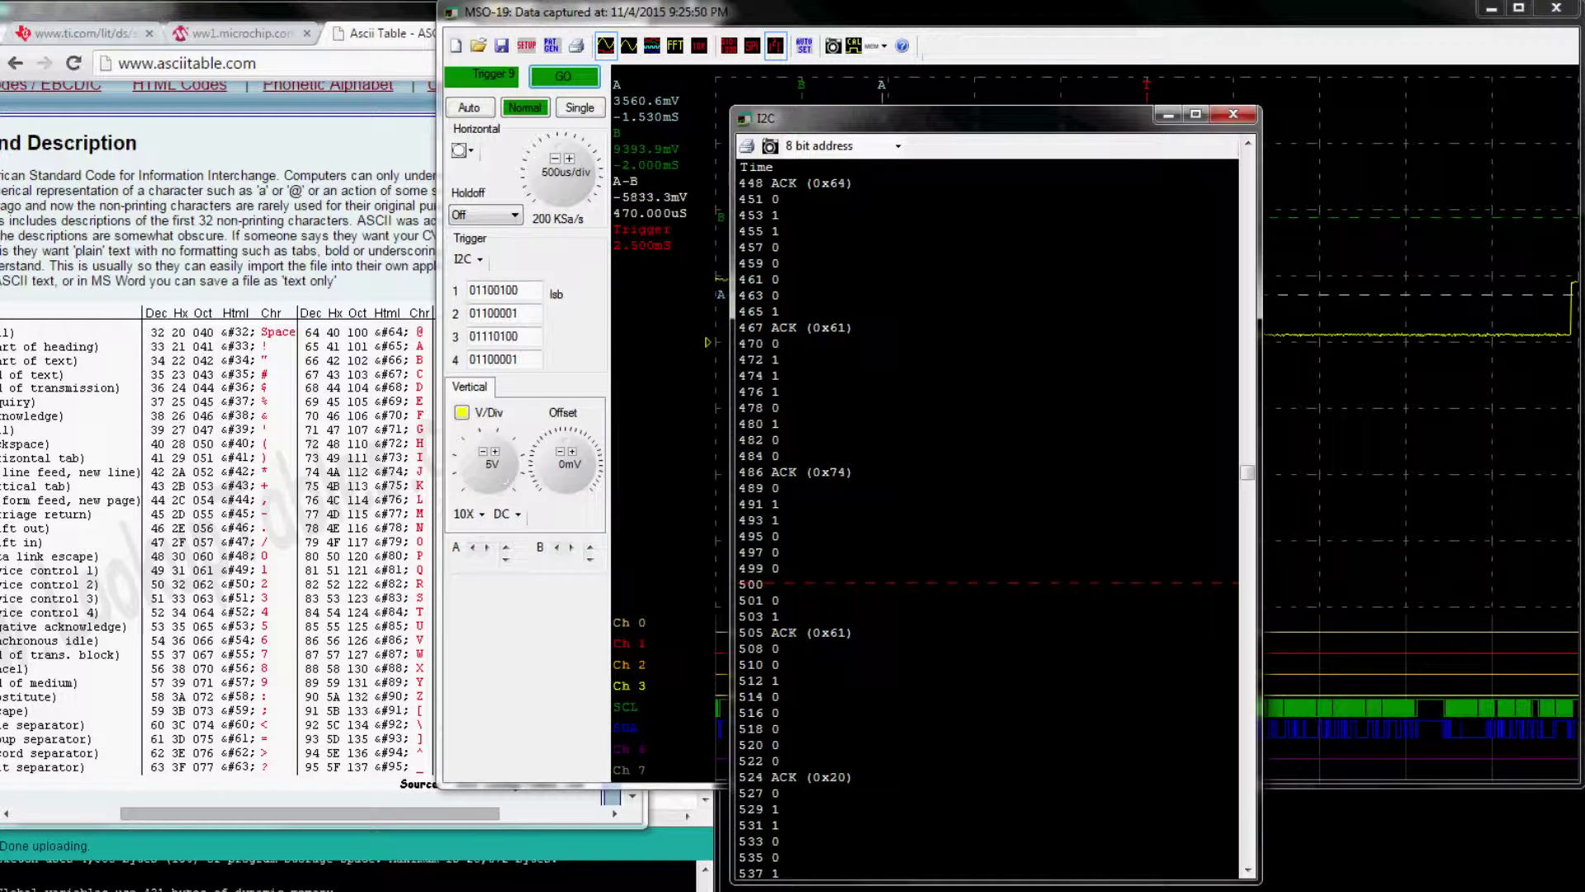
# - Set I2C trigger byte 3 to the wildcard xxxxxxxx, then run a new capture and stop it
pyautogui.click(553, 713)
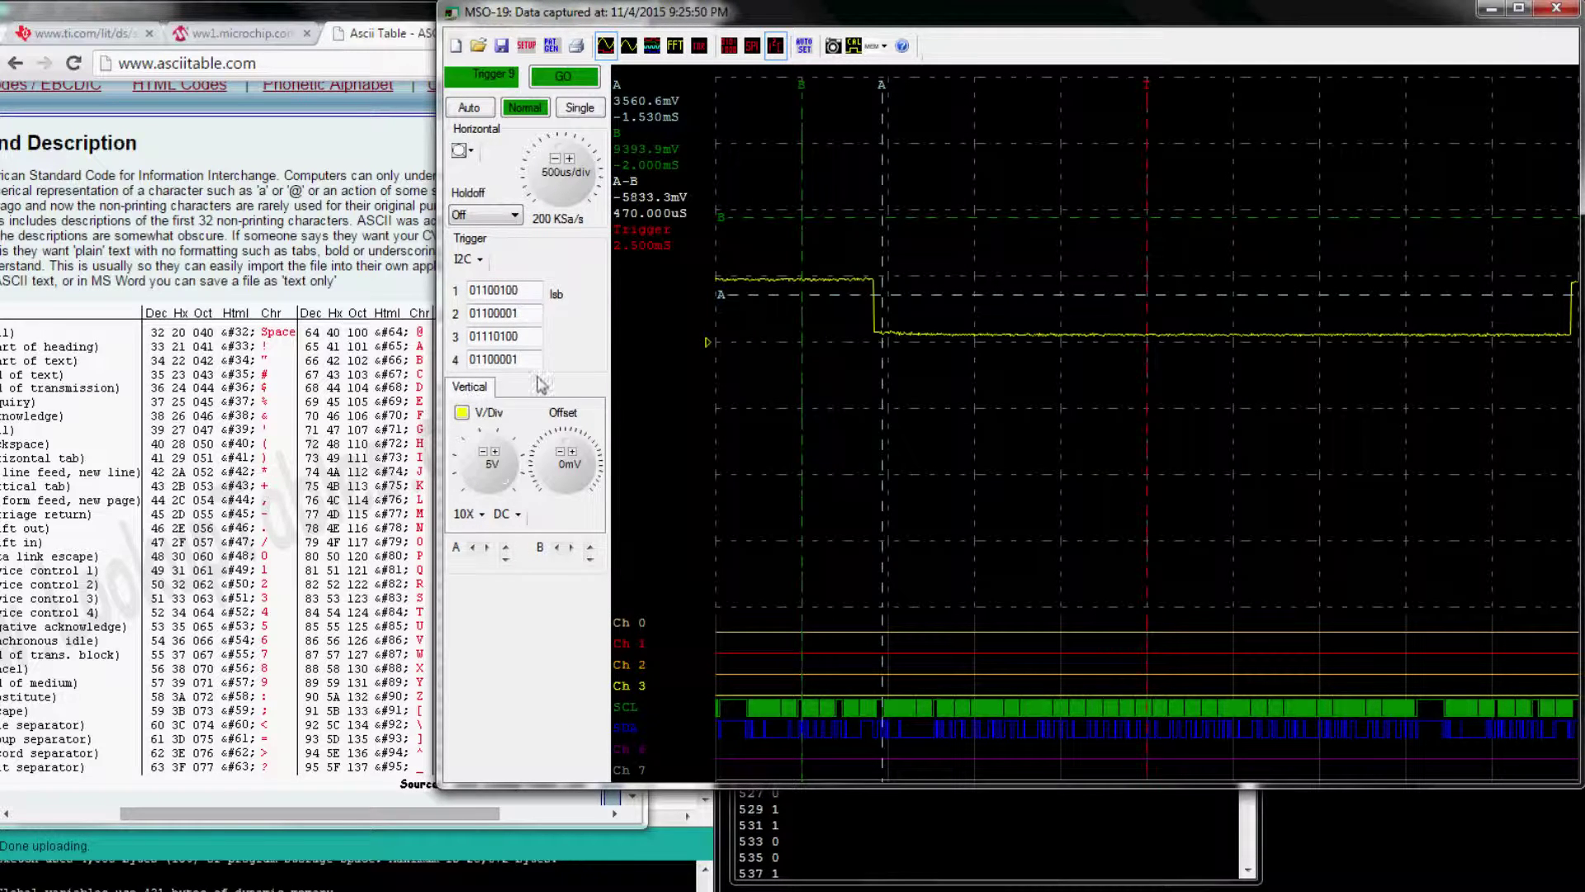
pyautogui.doubleClick(537, 339)
pyautogui.write('xxxxxxxx')
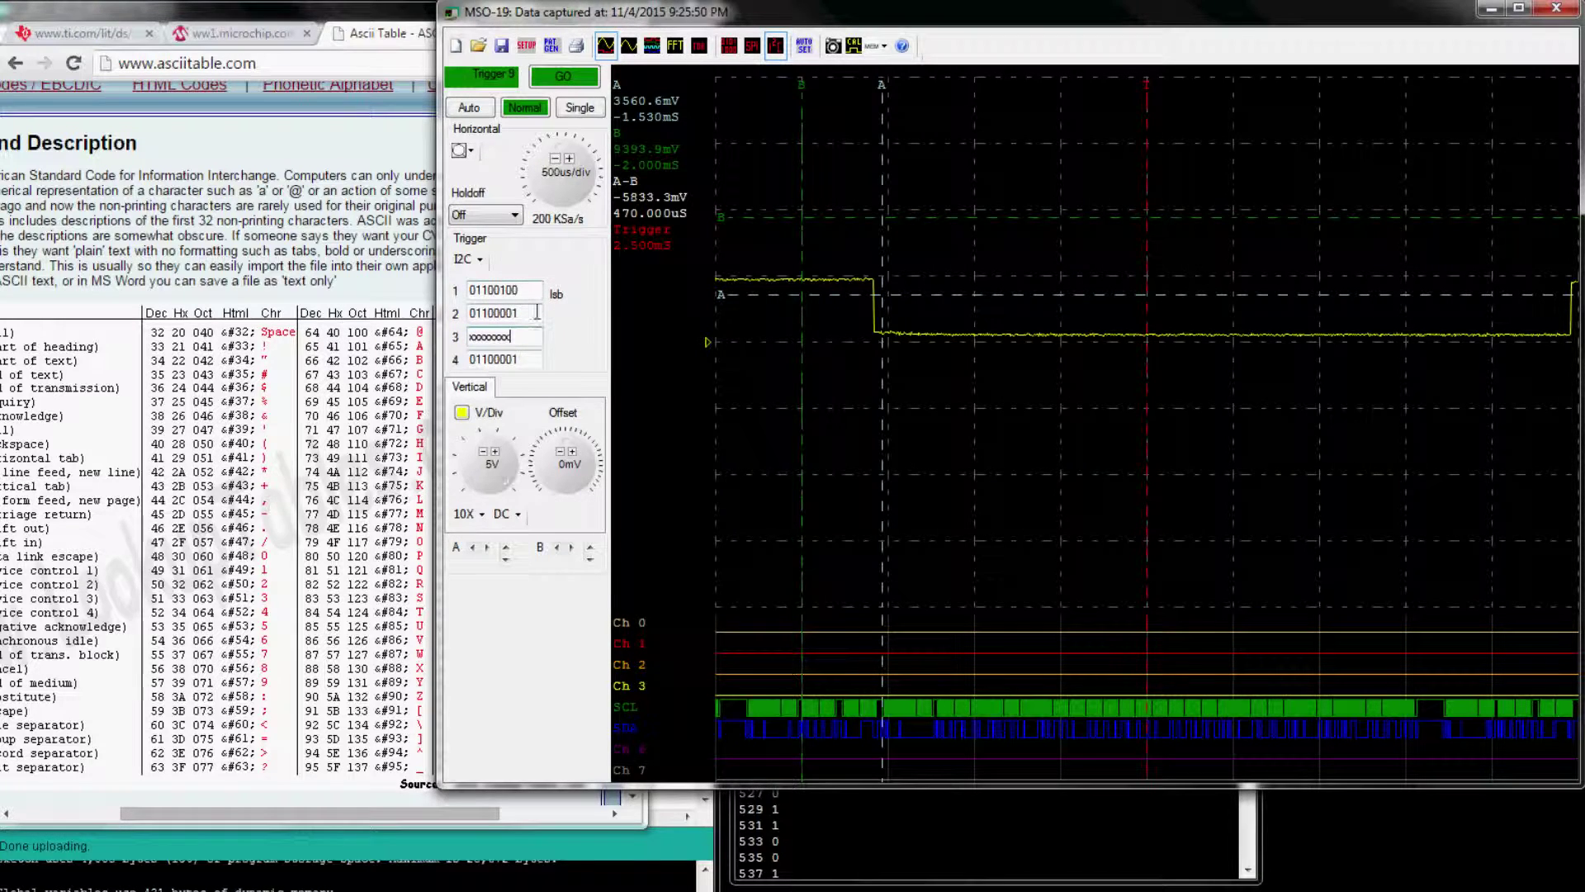
pyautogui.click(564, 76)
pyautogui.click(994, 829)
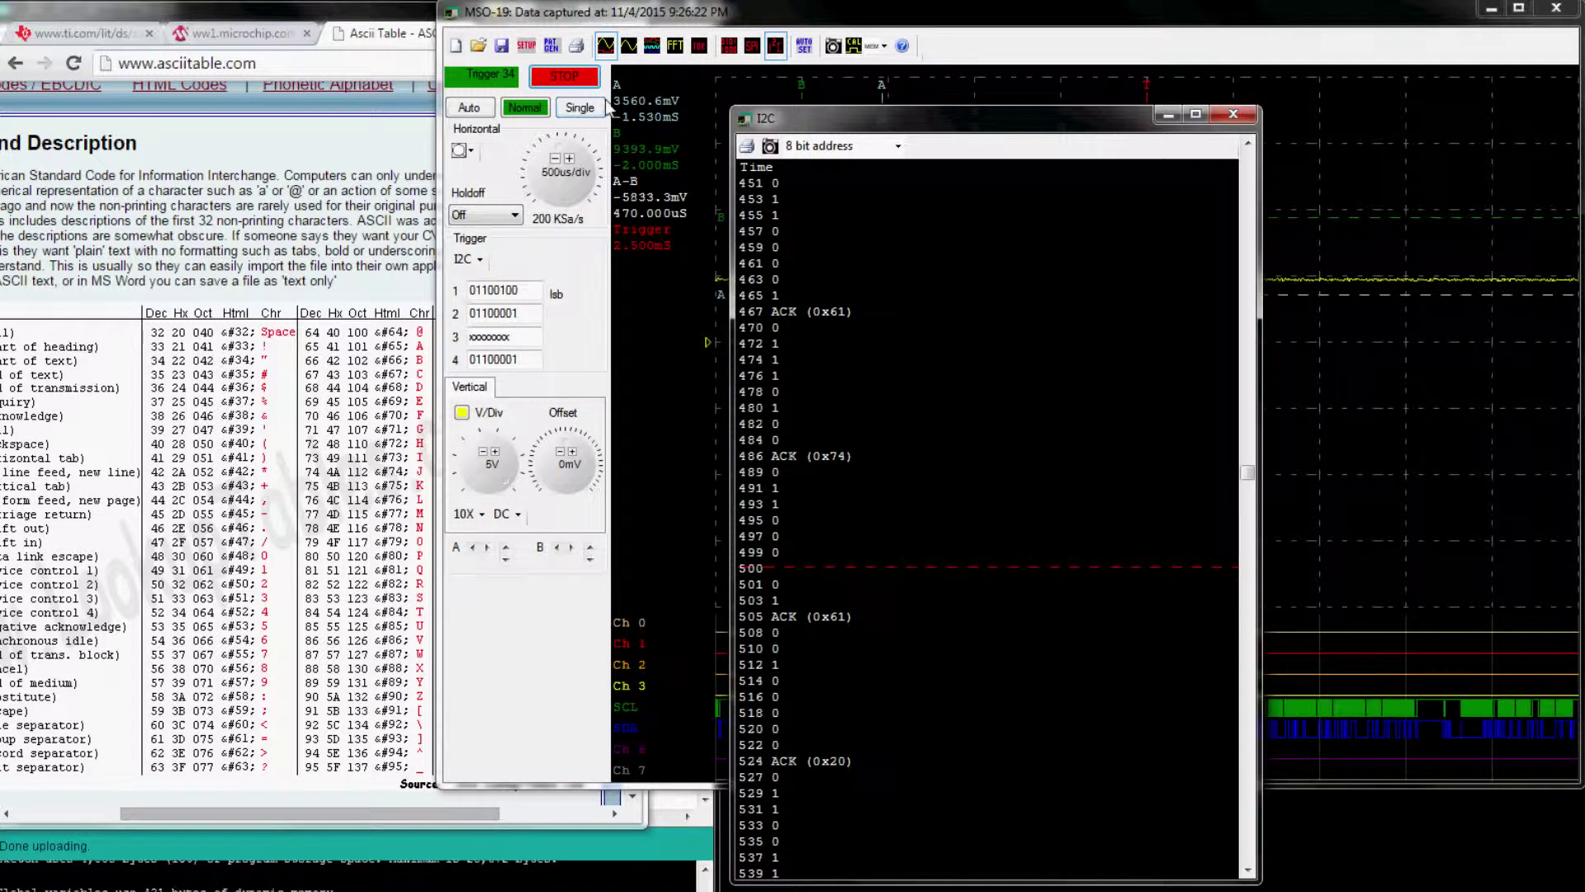
pyautogui.click(581, 85)
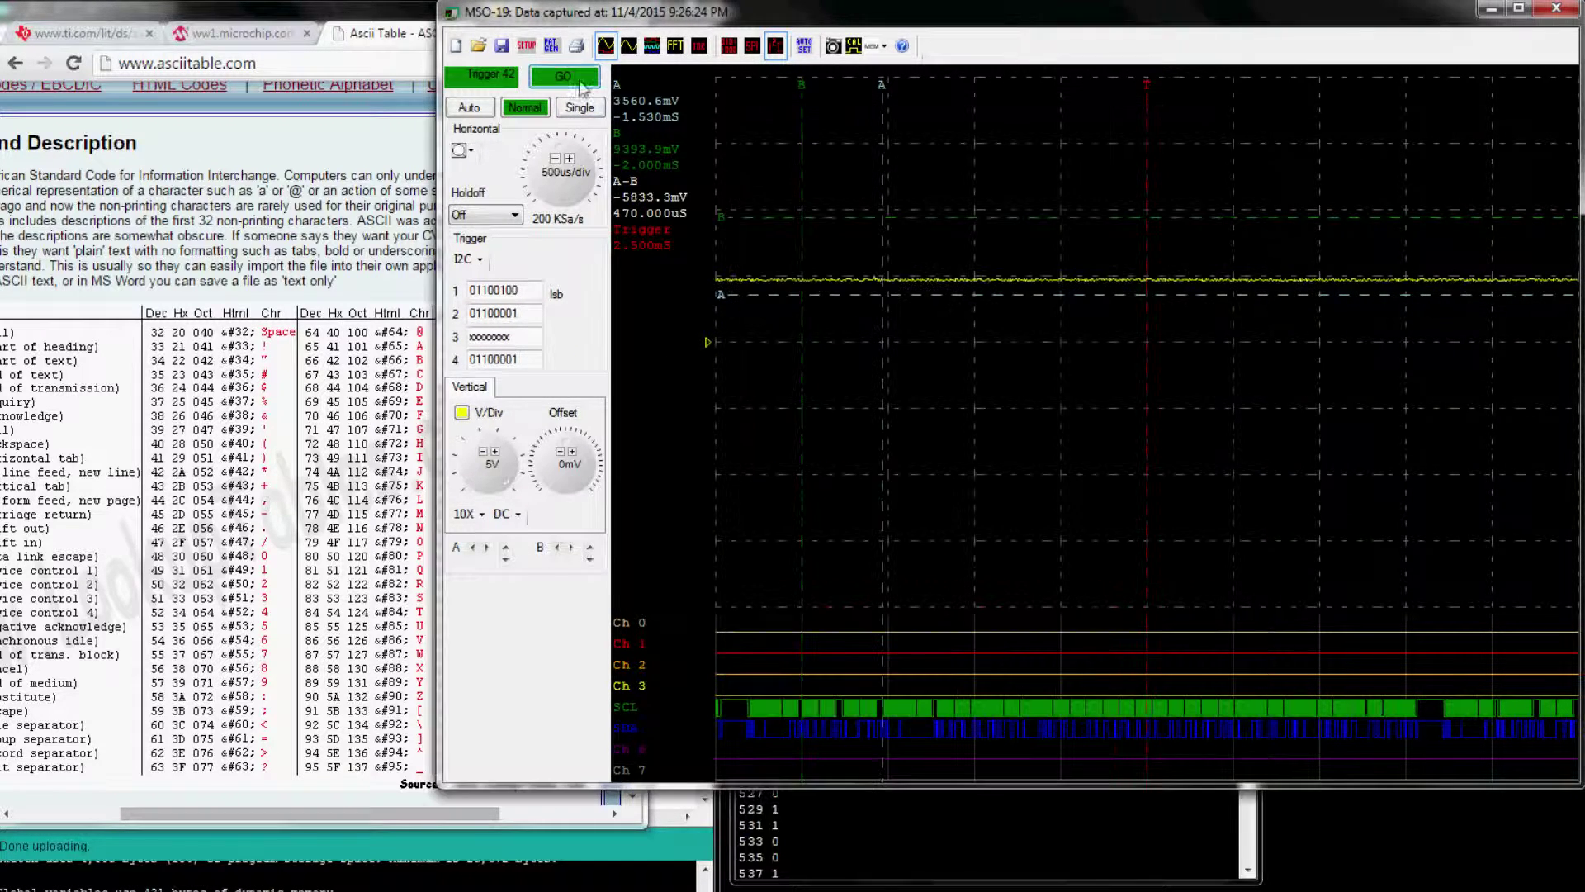